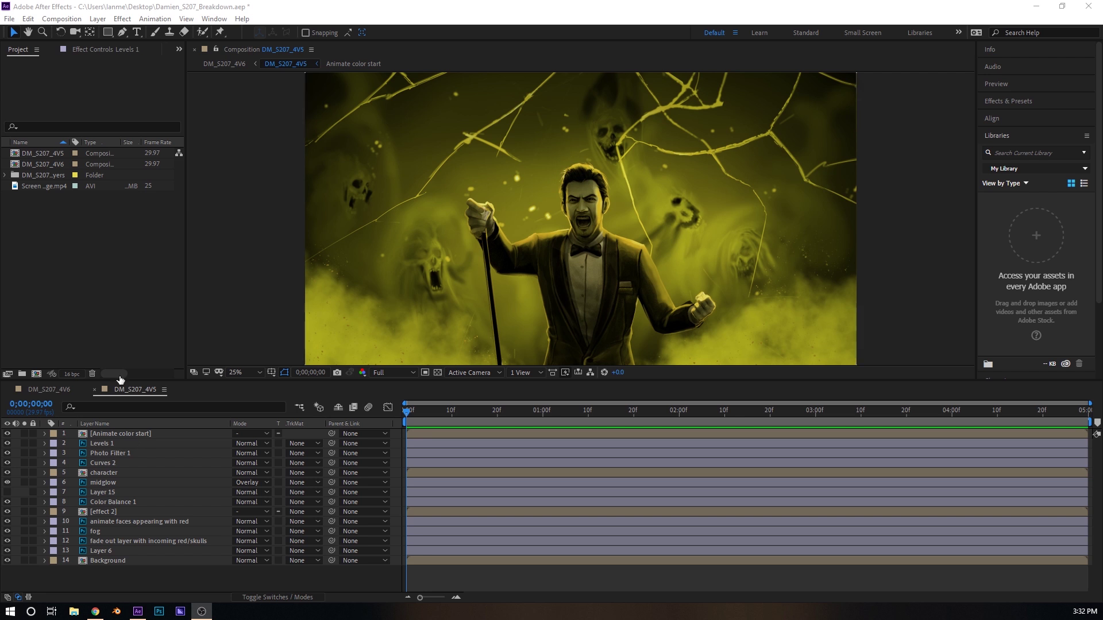
Look through the contents of the imported layers folder in the project and collapse it again
double_click(43, 173)
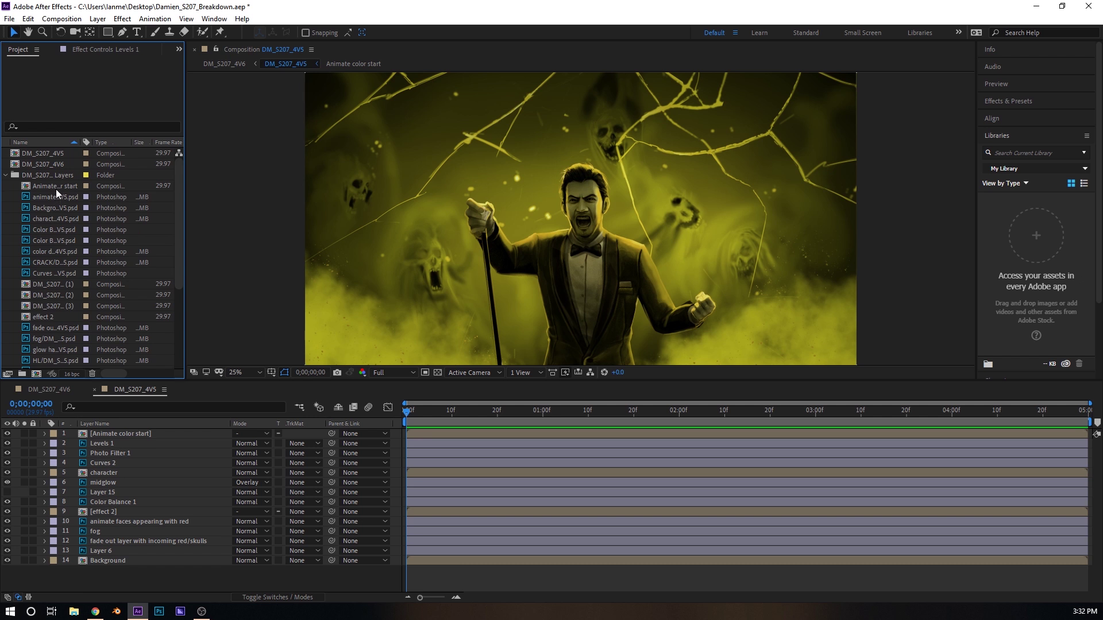
scroll(56, 194, "down", 4)
scroll(66, 352, "up", 4)
left_click(6, 176)
Inspect the DM_S207_4V5 and DM_S207_4V6 compositions, view the 4V6 timeline, and return to the 4V5 timeline
left_click(61, 161)
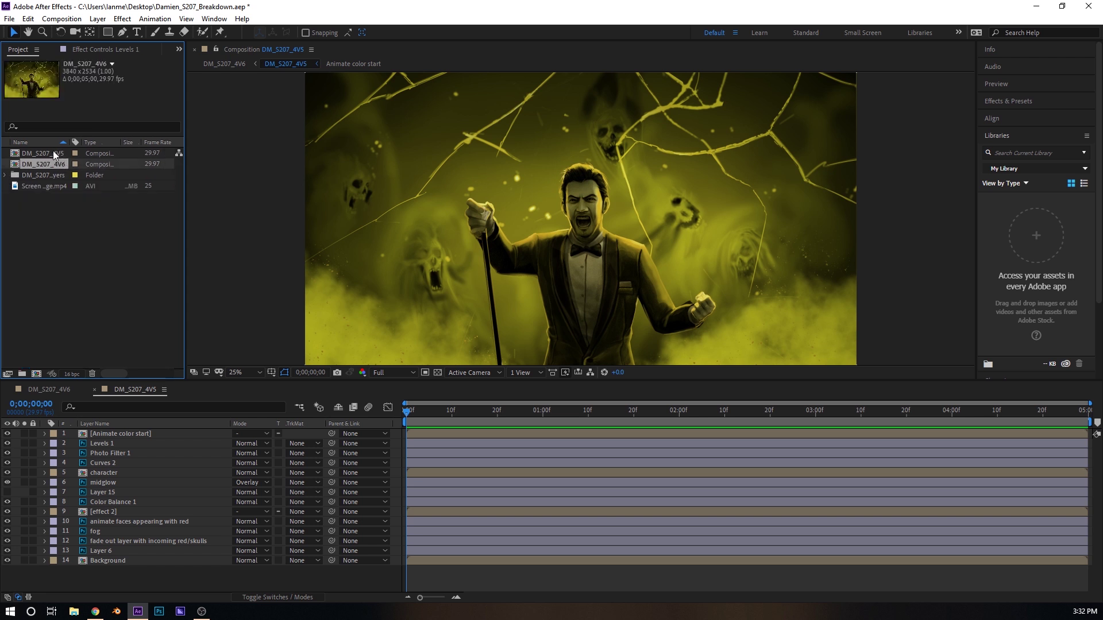
left_click(49, 153)
left_click(46, 163)
left_click(49, 152)
left_click(49, 162)
left_click(51, 390)
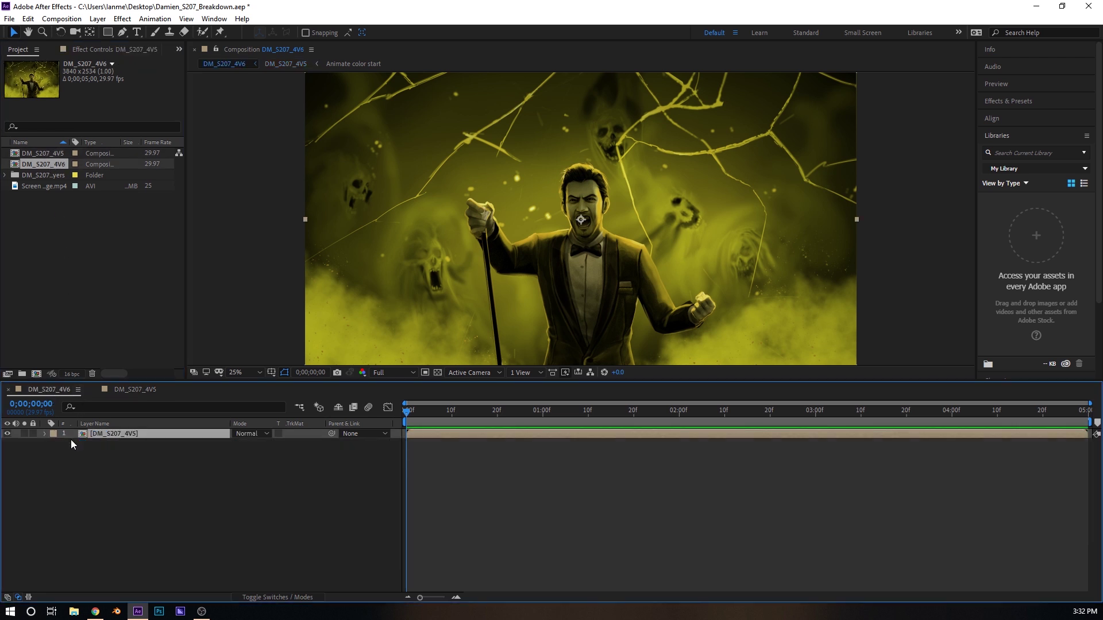
left_click(133, 389)
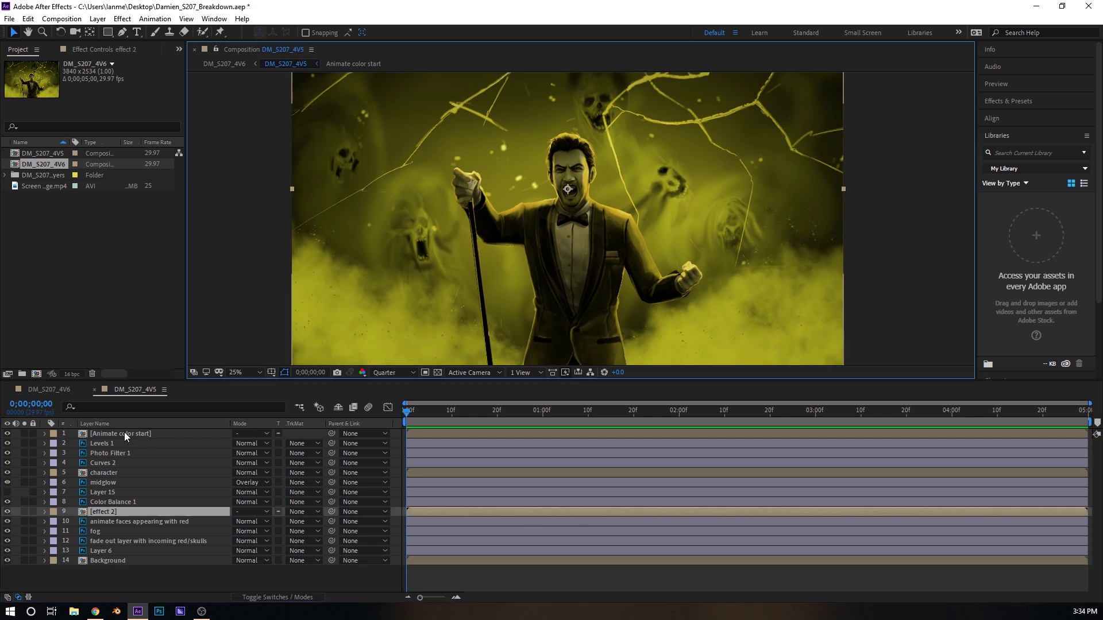
Add a 100% opacity keyframe to the Animate color start layer at the beginning of the timeline
left_click(124, 433)
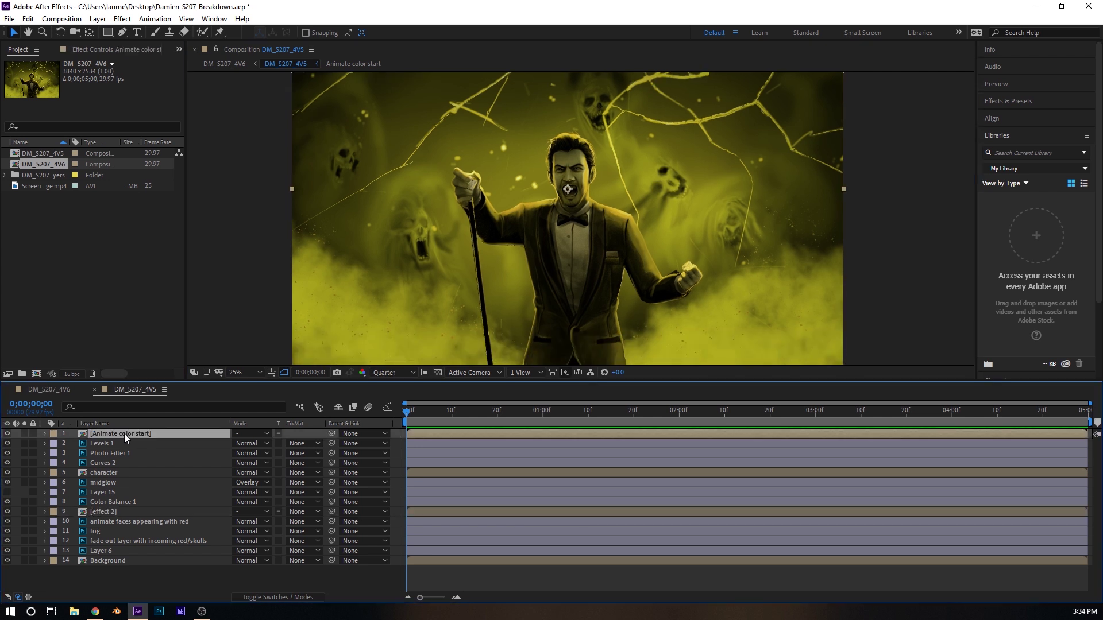
key("t")
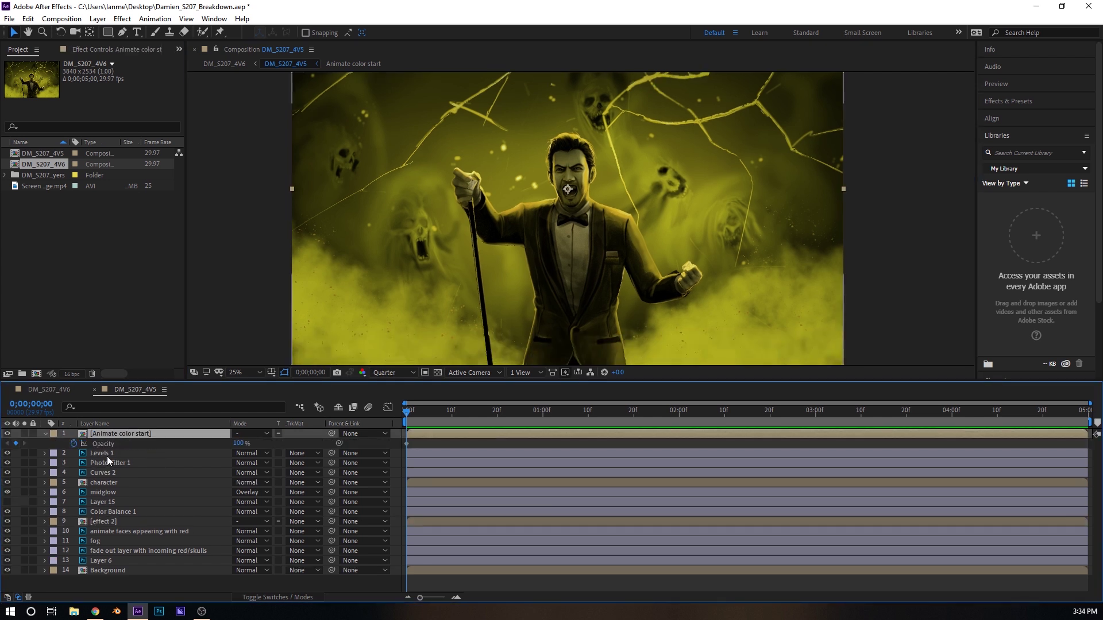
left_click(73, 443)
left_click(73, 444)
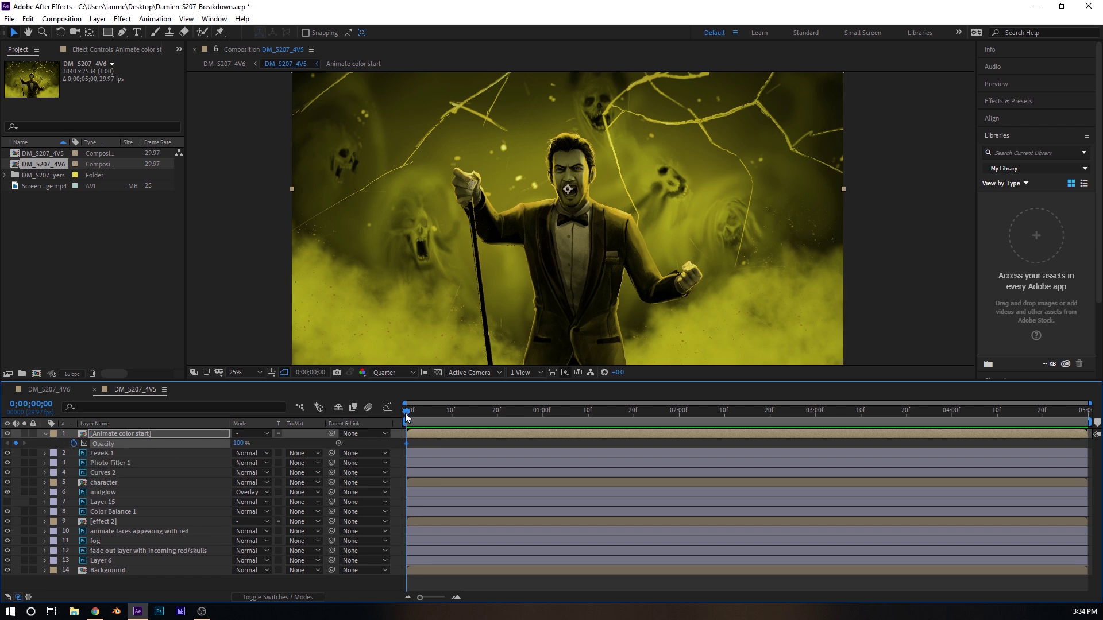
Scrub the timeline and toggle the visibility of the Animate color start layer to compare the image with and without it
left_click_drag(406, 417, 598, 435)
key("Home")
left_click(110, 434)
left_click(118, 452)
left_click(122, 434)
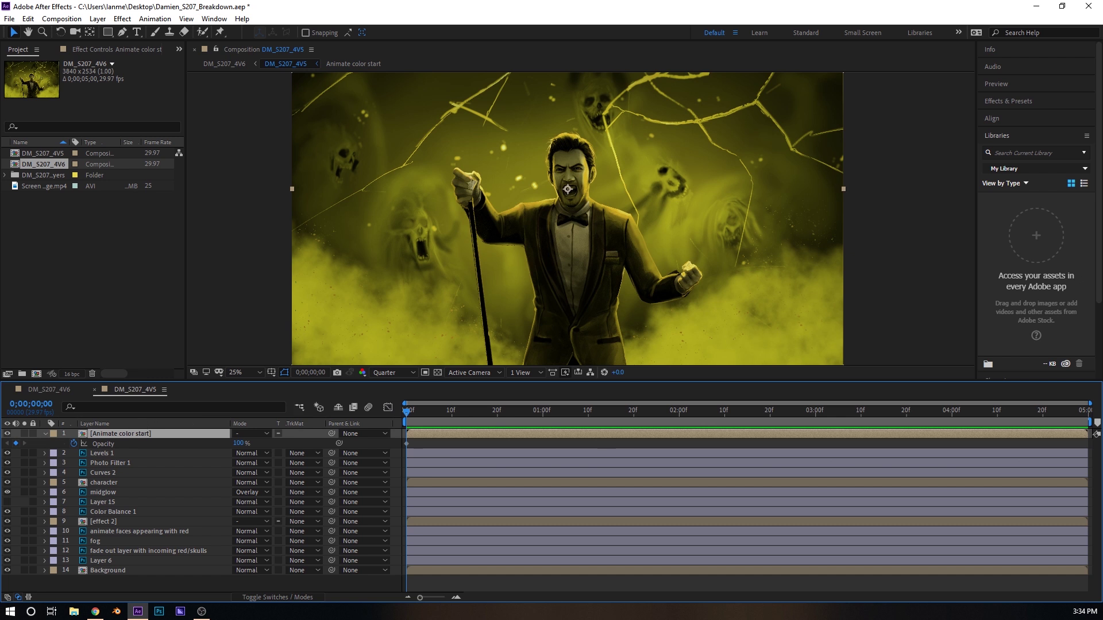
left_click(8, 433)
left_click(8, 433)
Fade out the Animate color start layer by keyframing a lower opacity at about 0;00;01;20, and return to the first frame
left_click_drag(508, 417, 588, 427)
left_click(635, 422)
left_click_drag(244, 446, 179, 461)
left_click(634, 443)
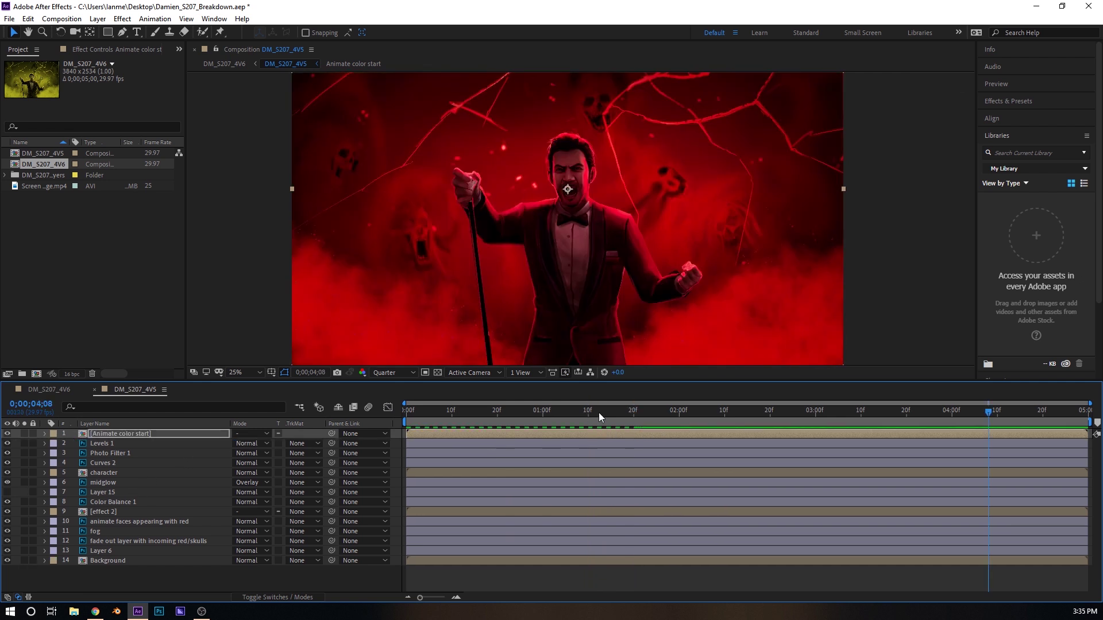
left_click_drag(599, 413, 160, 453)
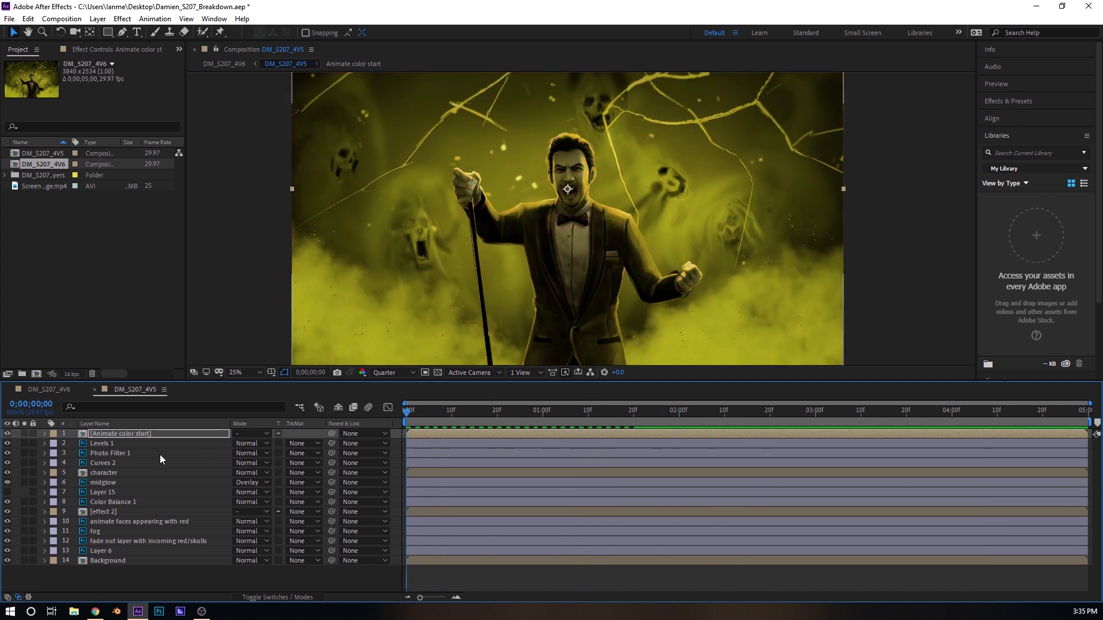
Open the character precomposition and select its HL layer
double_click(101, 471)
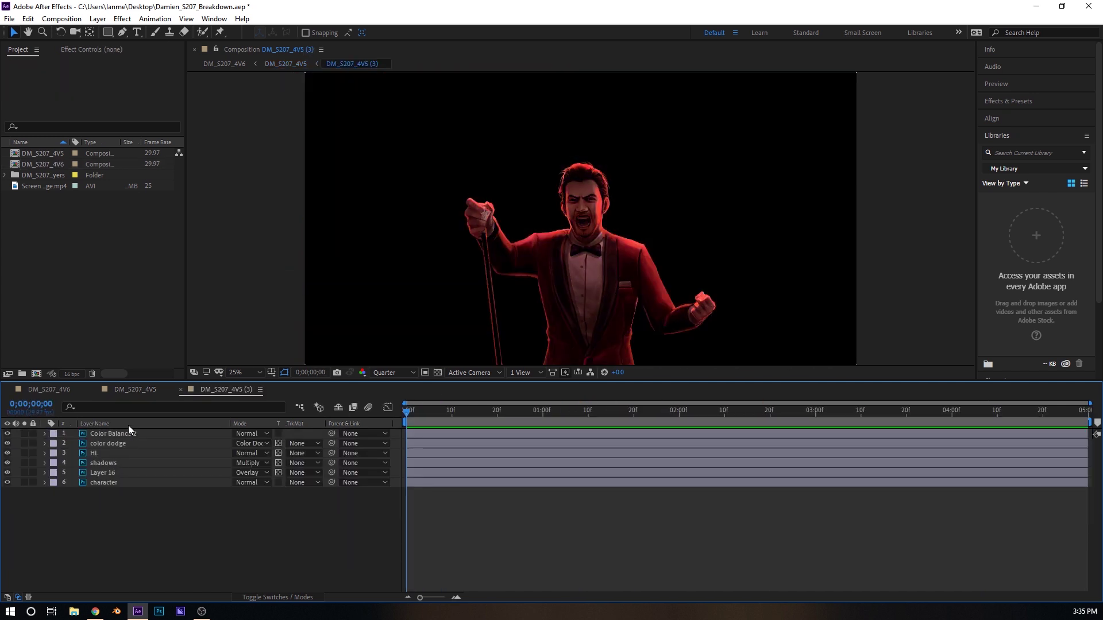
left_click(105, 453)
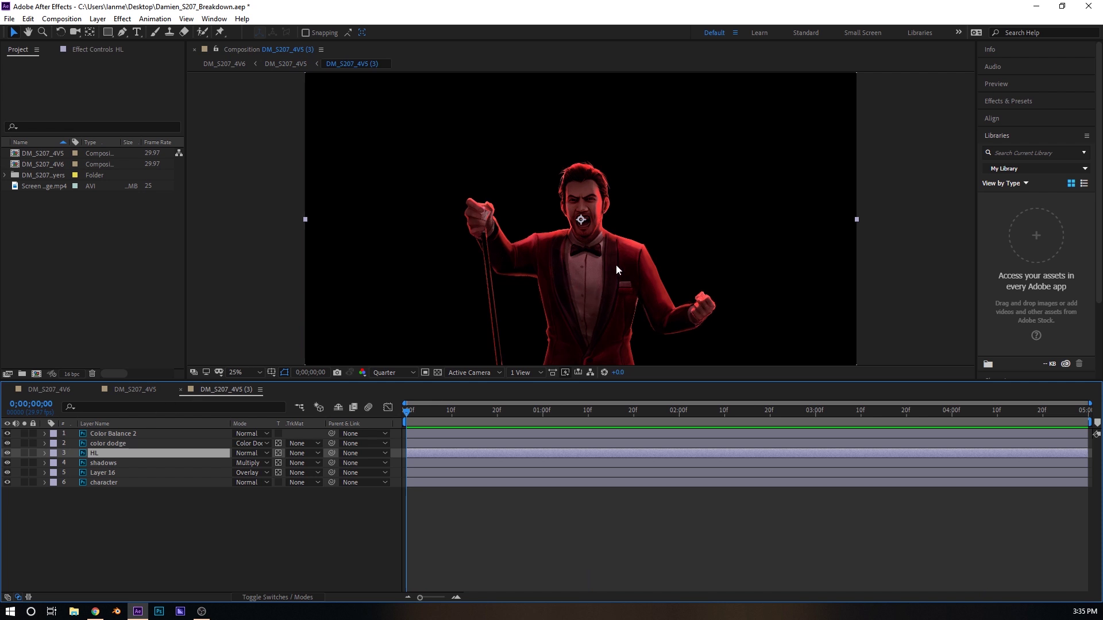
key("h")
mouse_move(607, 269)
left_mouse_down()
mouse_move(555, 230)
mouse_move(545, 197)
mouse_move(570, 236)
mouse_move(641, 187)
mouse_move(615, 262)
left_mouse_up()
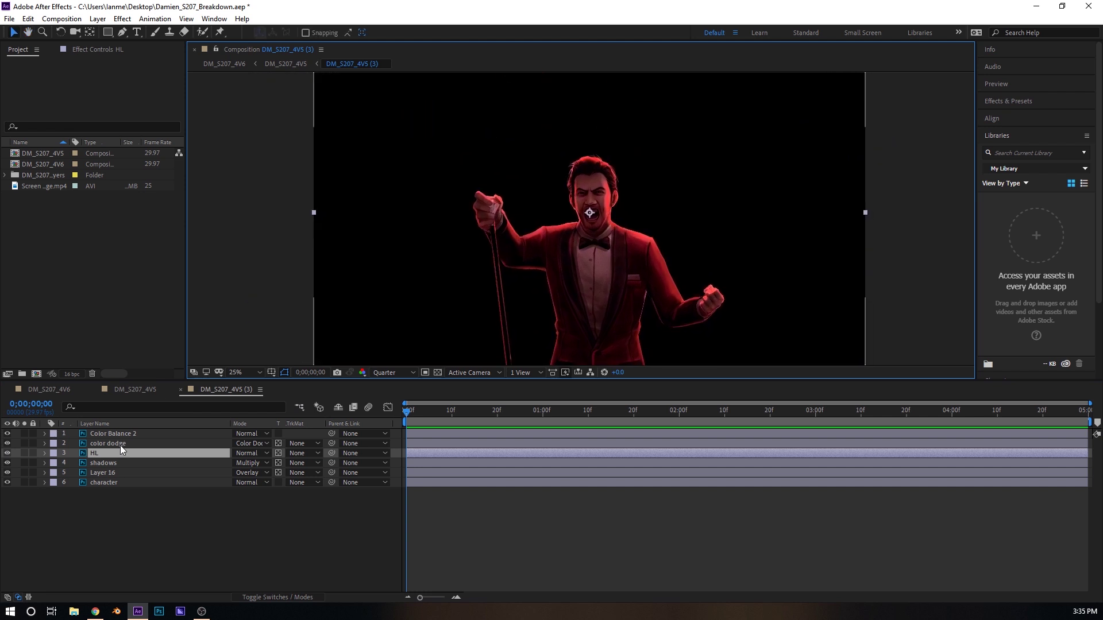
Search the effects for "flash" and apply the Opacity Flash - random preset to the HL layer
left_click(1012, 101)
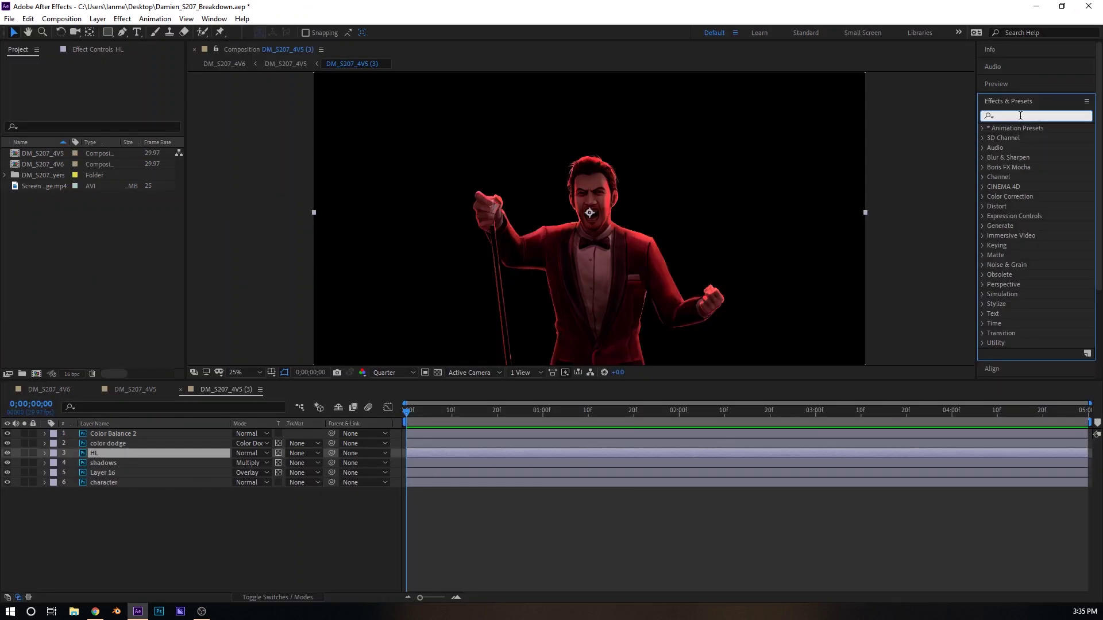
type("flash")
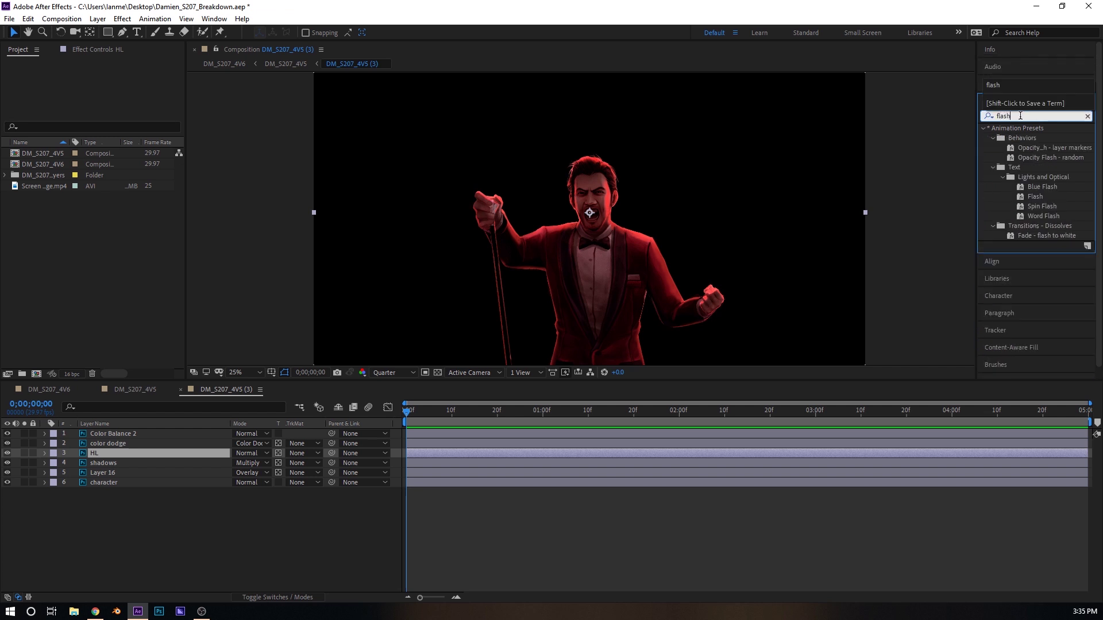
left_click(1042, 157)
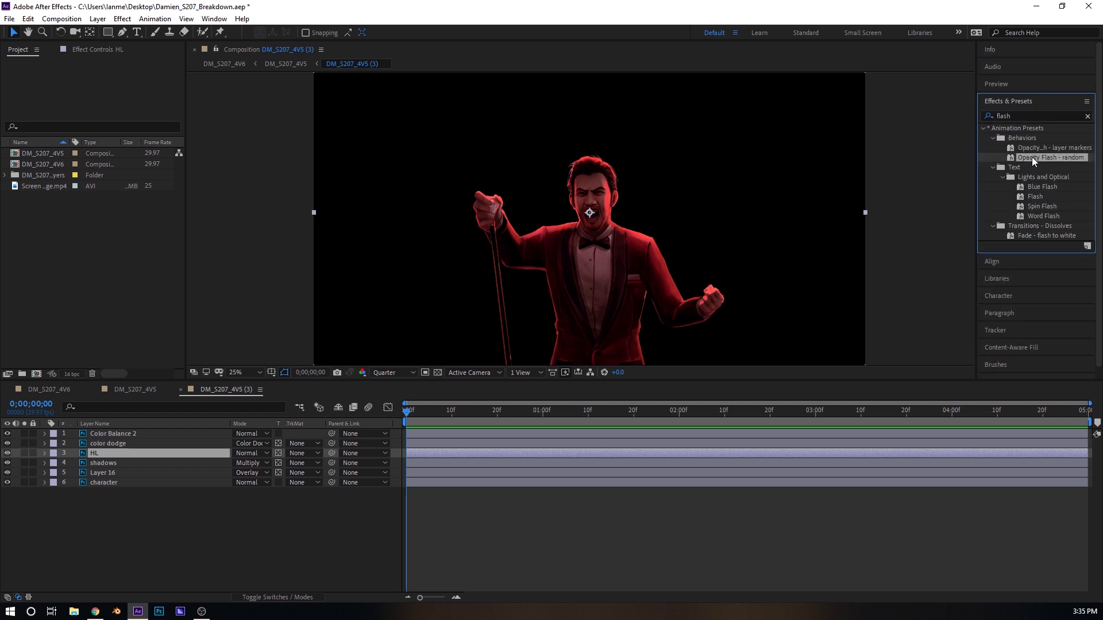
mouse_move(1046, 154)
left_mouse_down()
mouse_move(351, 414)
mouse_move(142, 456)
left_mouse_up()
left_click_drag(141, 454, 141, 453)
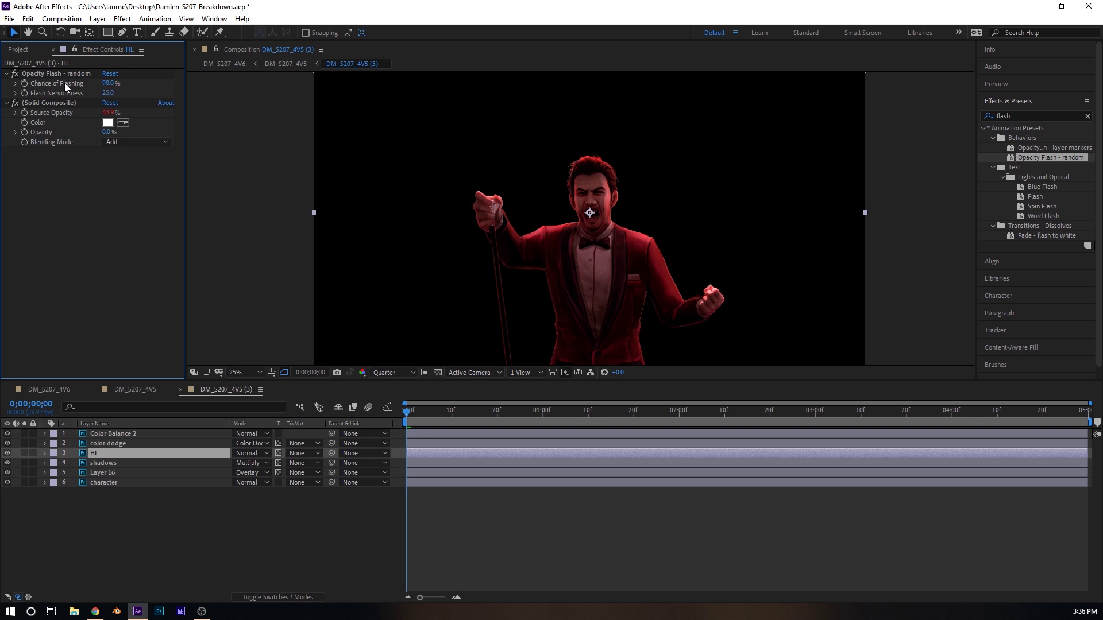
Scrub through the character precomposition to preview the flashing highlights
left_click(398, 412)
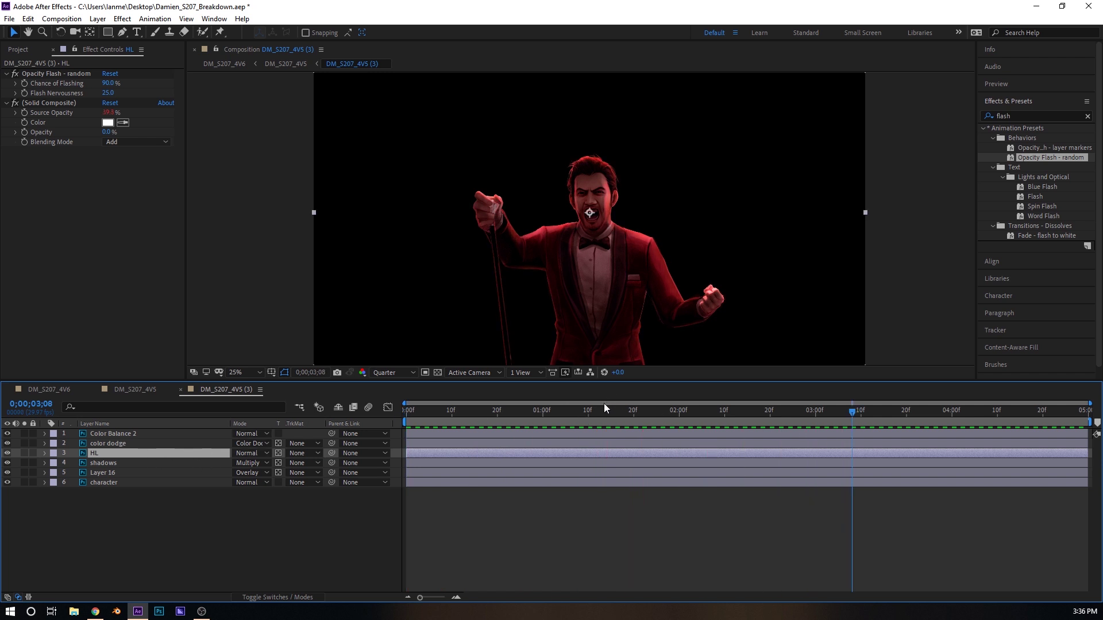
left_click(816, 412)
left_click_drag(856, 414, 336, 425)
Copy the Opacity Flash - random and Solid Composite effects from HL to the midglow layer in DM_S207_4V5
left_click(57, 103)
left_click(56, 74, "ctrl")
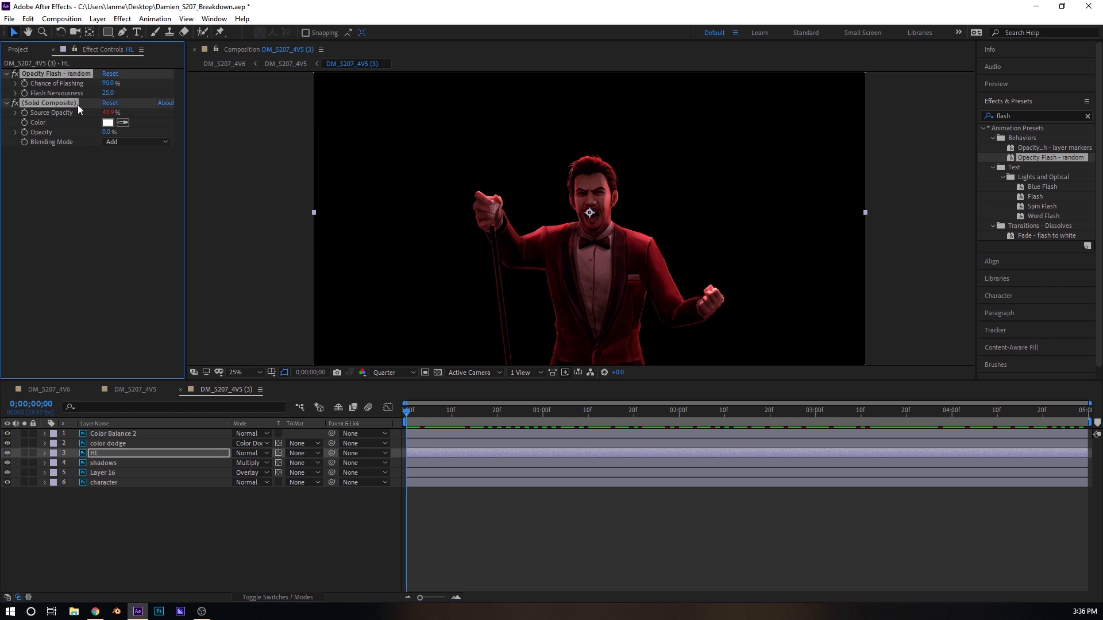
left_click(181, 389)
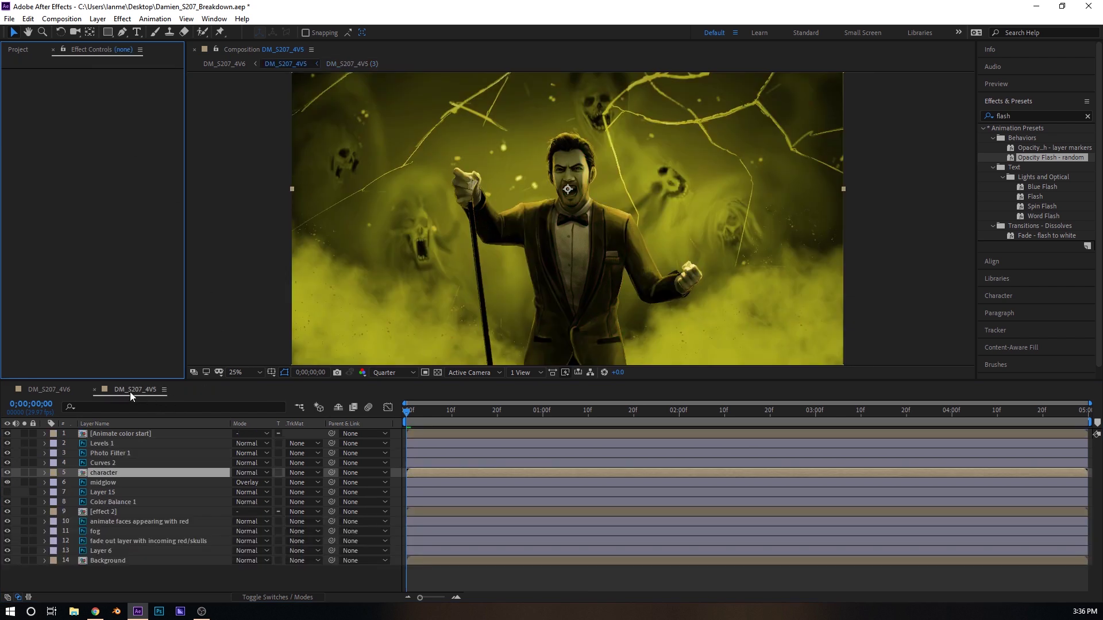
left_click(112, 484)
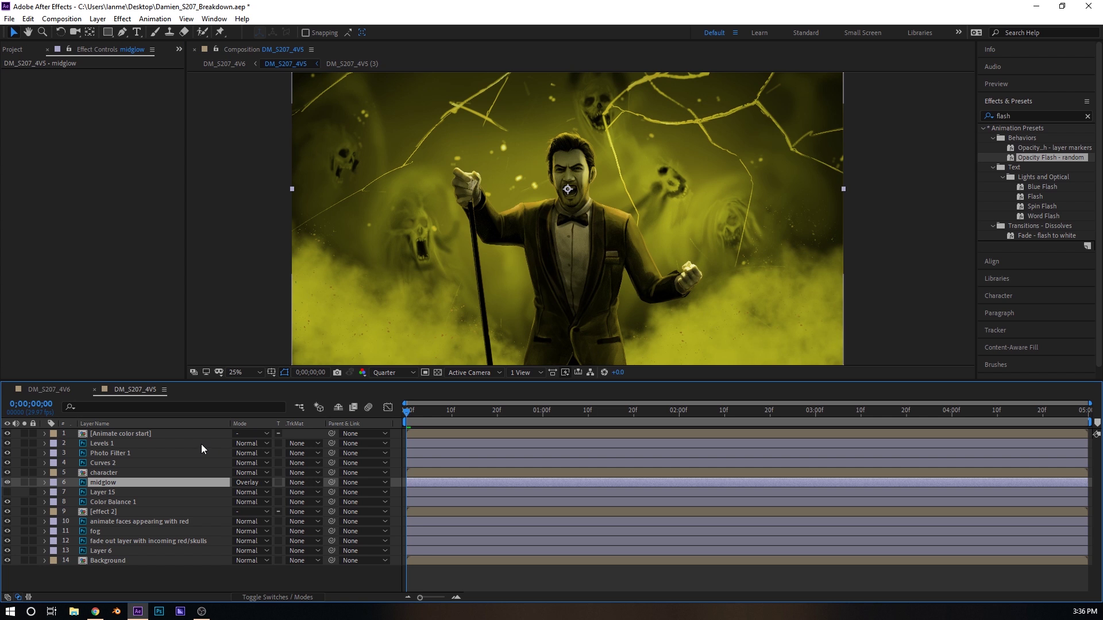
key("ctrl+v")
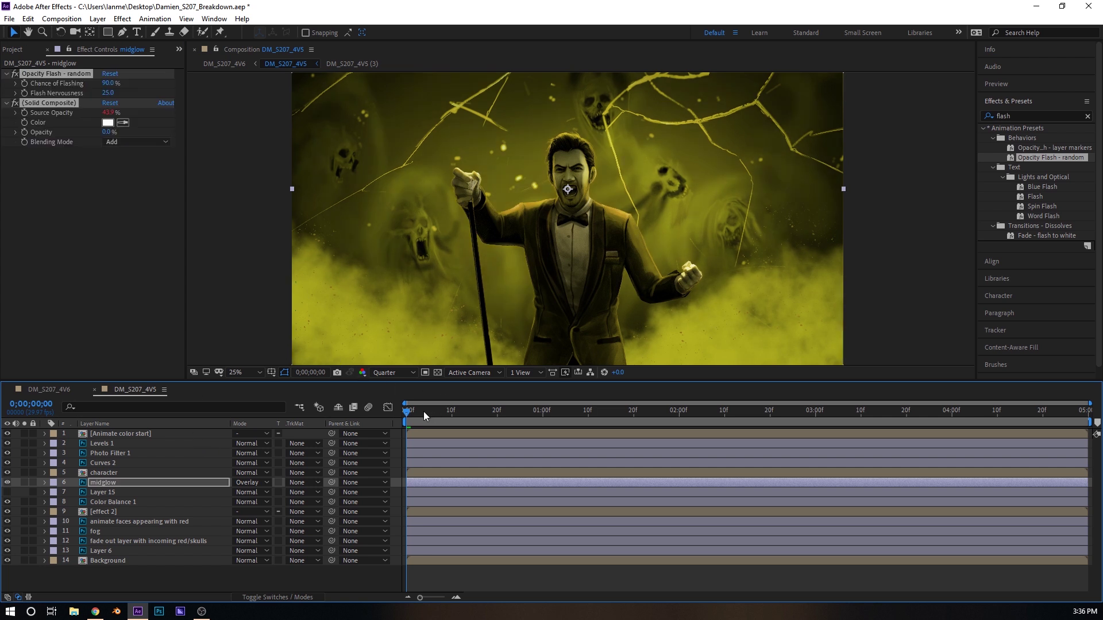
Play DM_S207_4V5 from the start to preview the midglow flicker with the color change
left_click_drag(420, 412, 303, 451)
key("space")
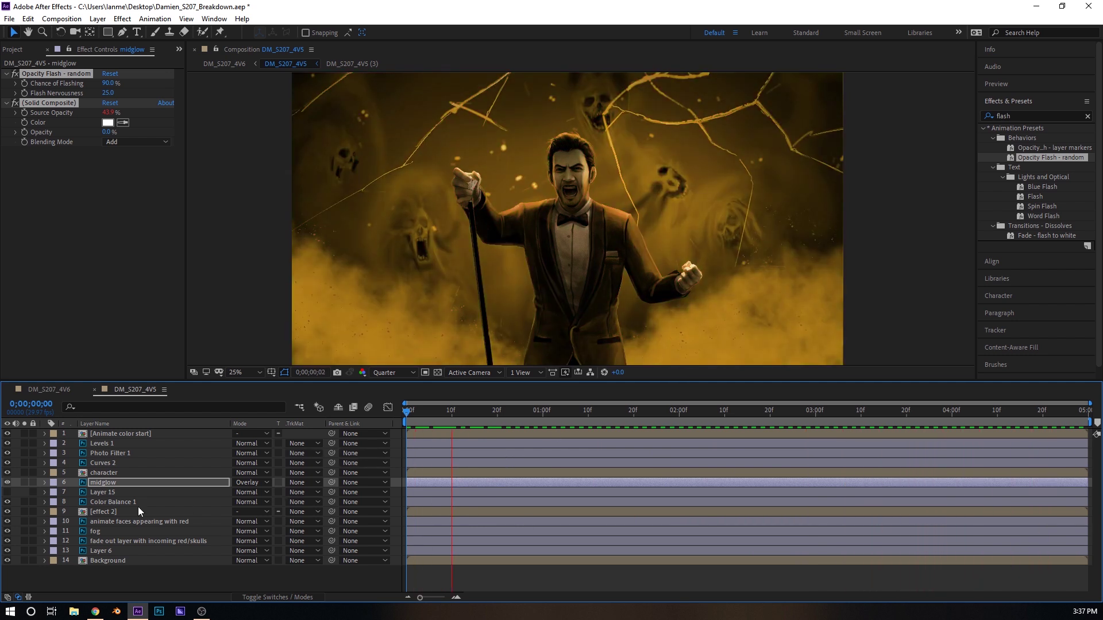
key("space")
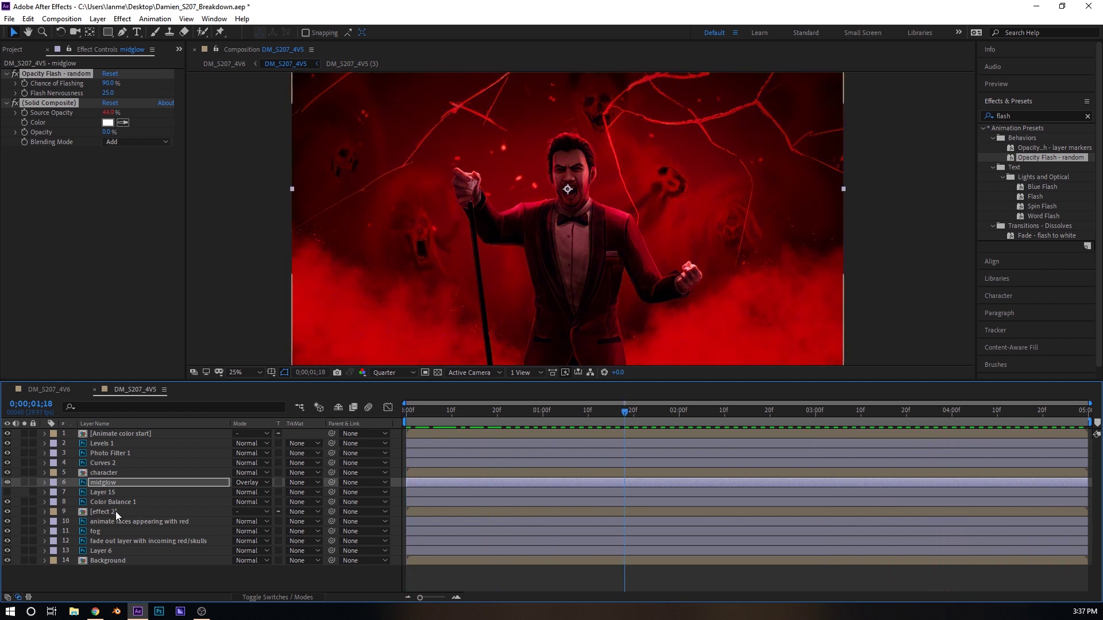
Keyframe the fog layer's scale from 100% at the start to 110% width and 100% height at 0;00;04;29
left_click(114, 531)
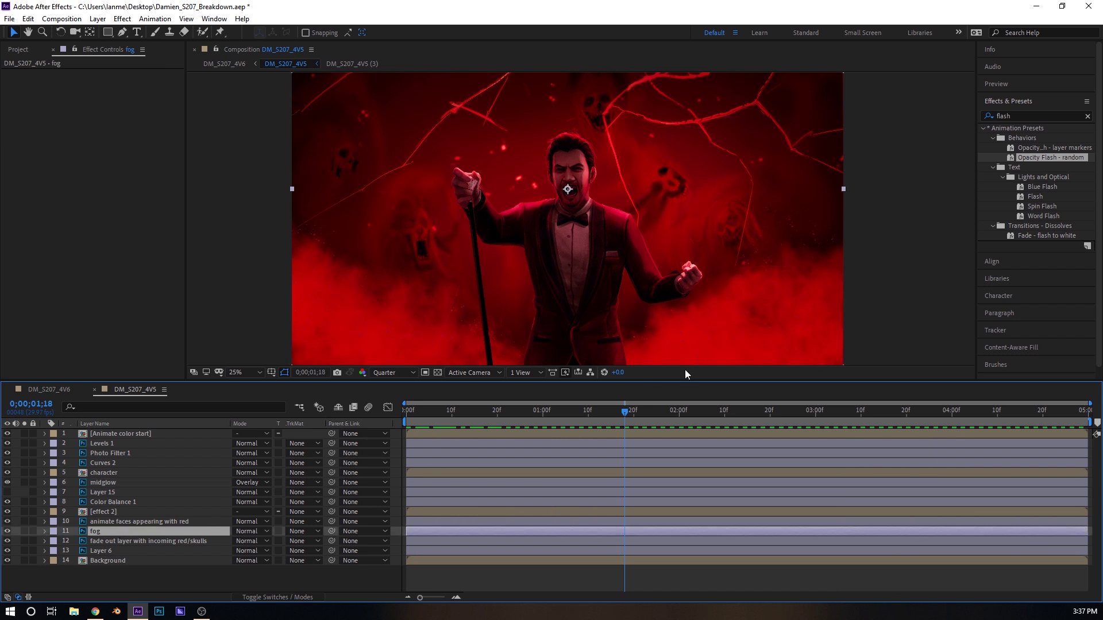
left_click_drag(613, 416, 318, 429)
key("alt+shift+s")
key("End")
left_click_drag(292, 188, 263, 183)
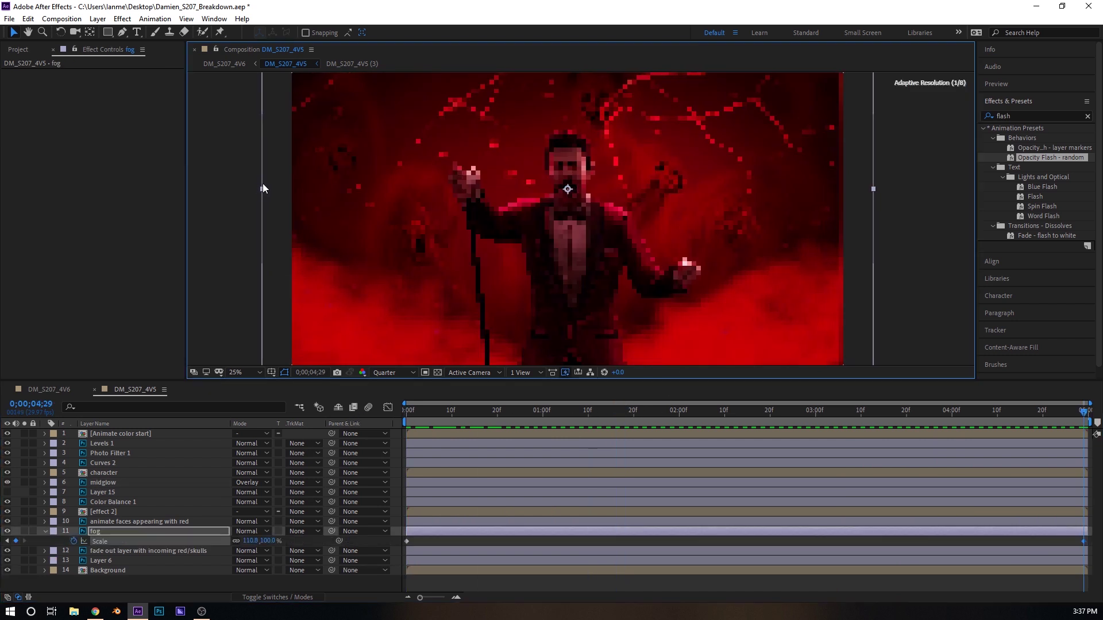
left_click_drag(506, 257, 494, 221)
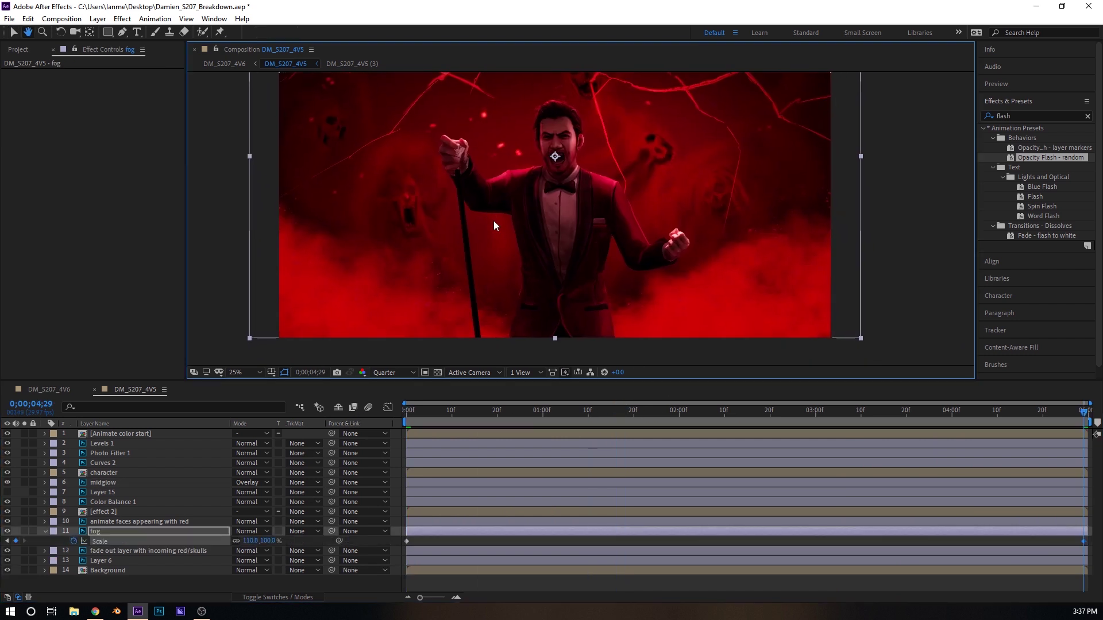
key("space")
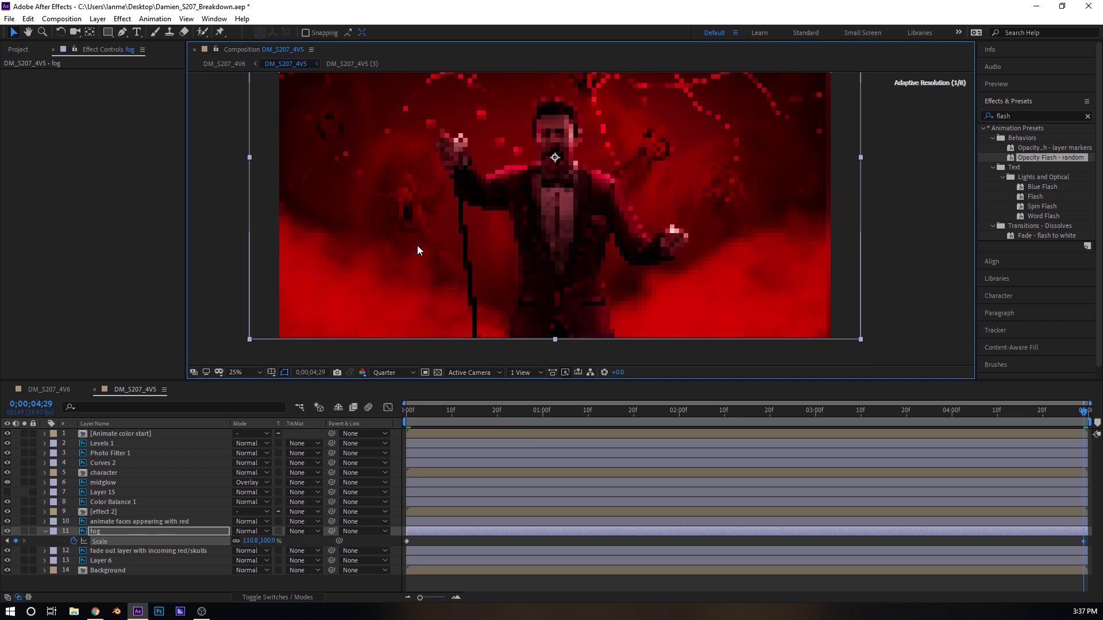
left_click_drag(428, 239, 414, 270)
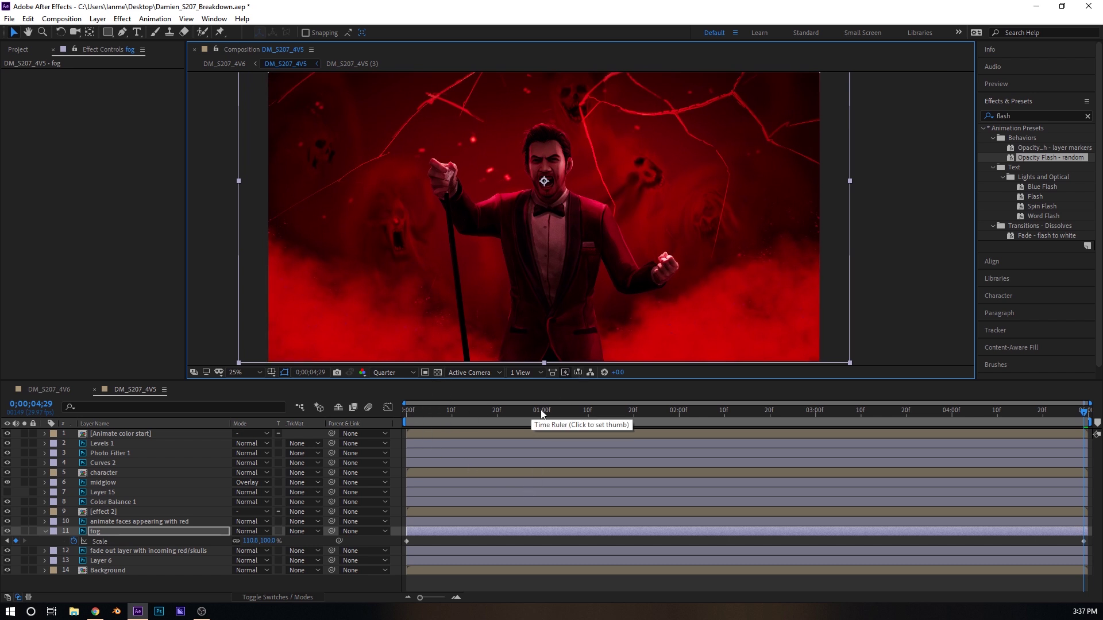
Play the composition from the first frame to preview the expanding fog
key("Home")
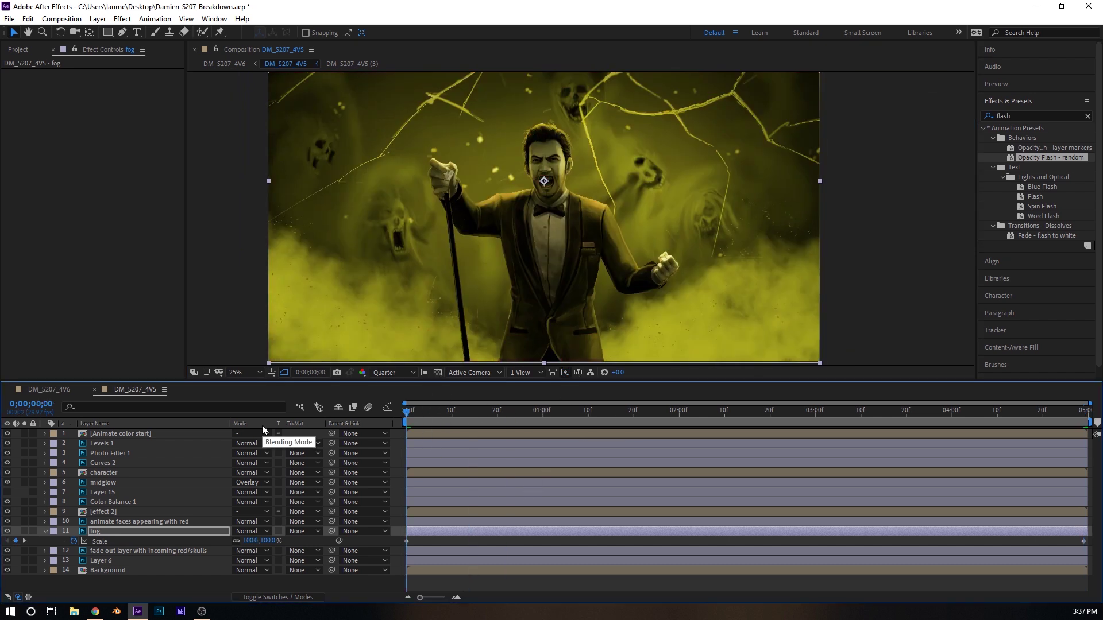
key("space")
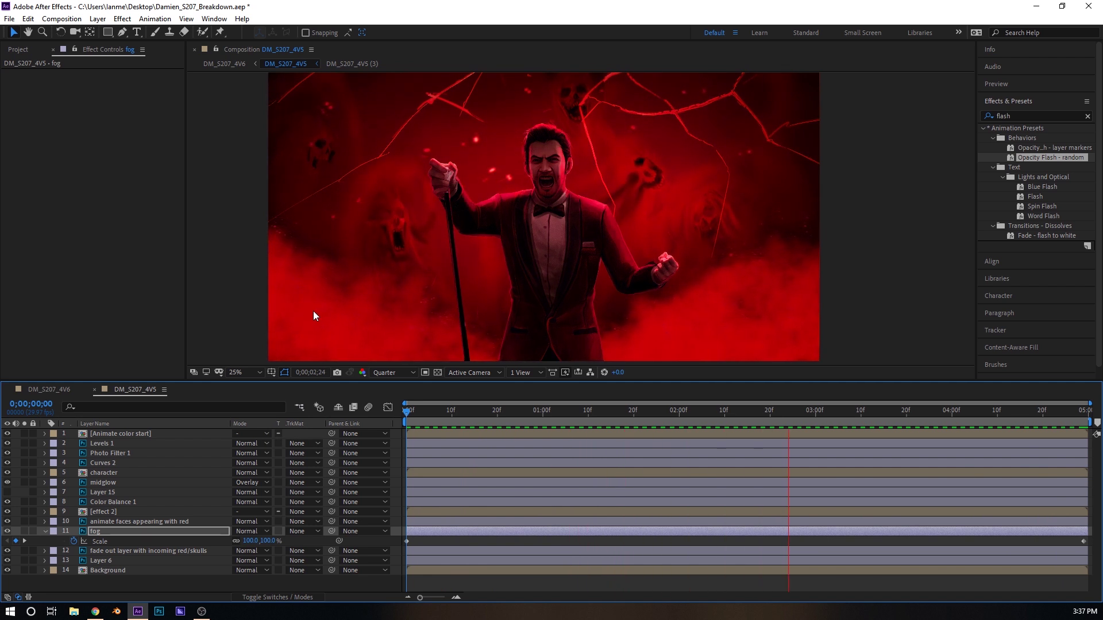
key("space")
Search the effects for "ripple", apply the Ripple distortion effect to the fog layer, and return to the first frame
left_click(1088, 116)
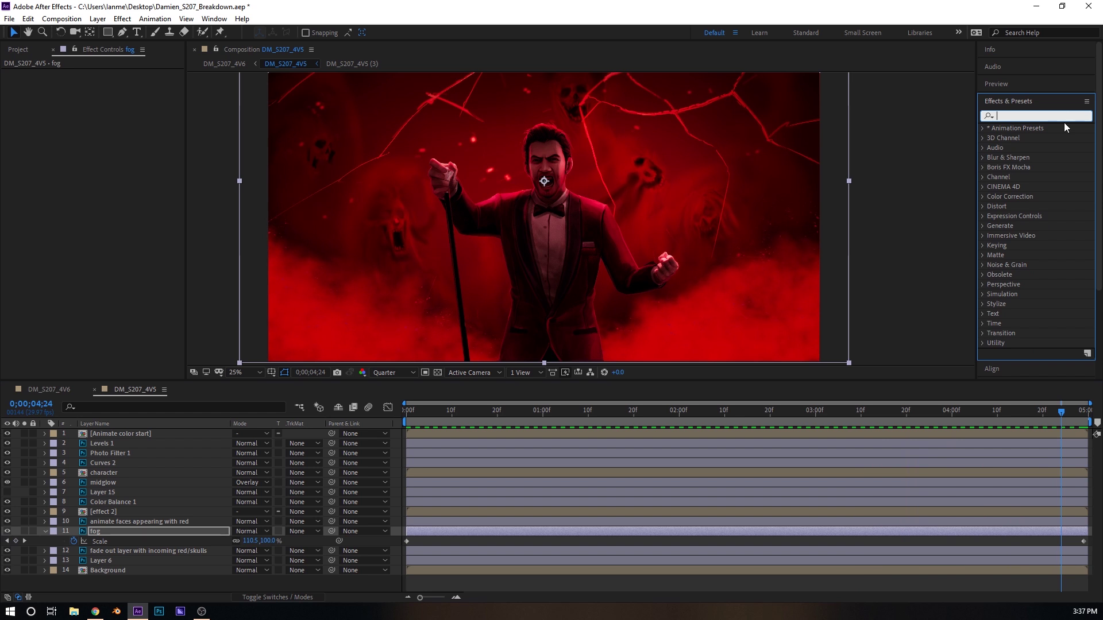
type("ripple")
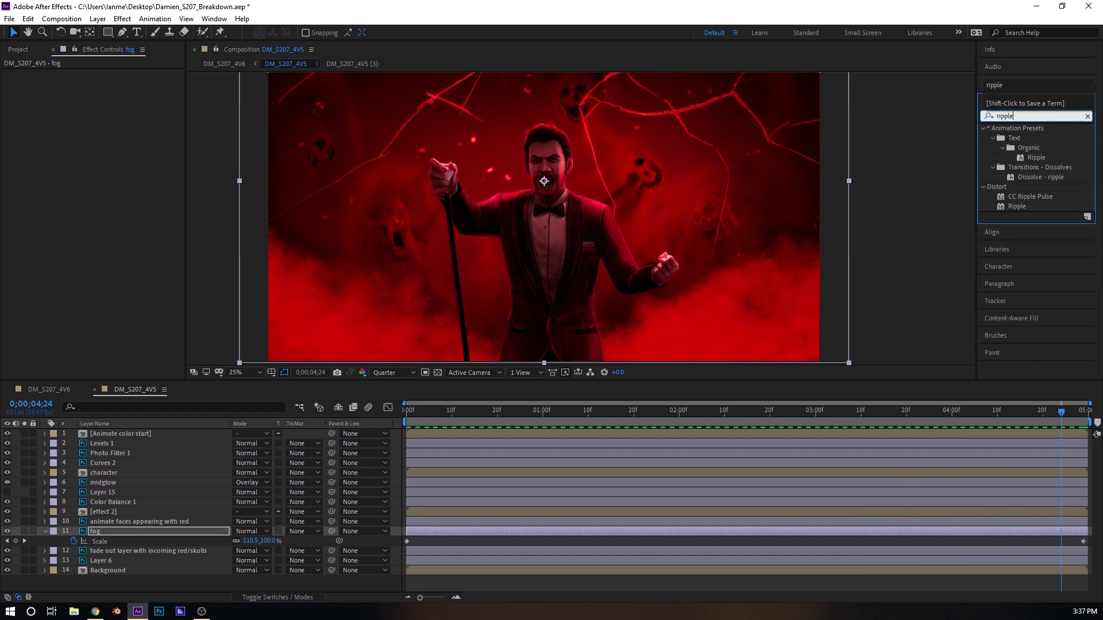
left_click_drag(1014, 206, 119, 532)
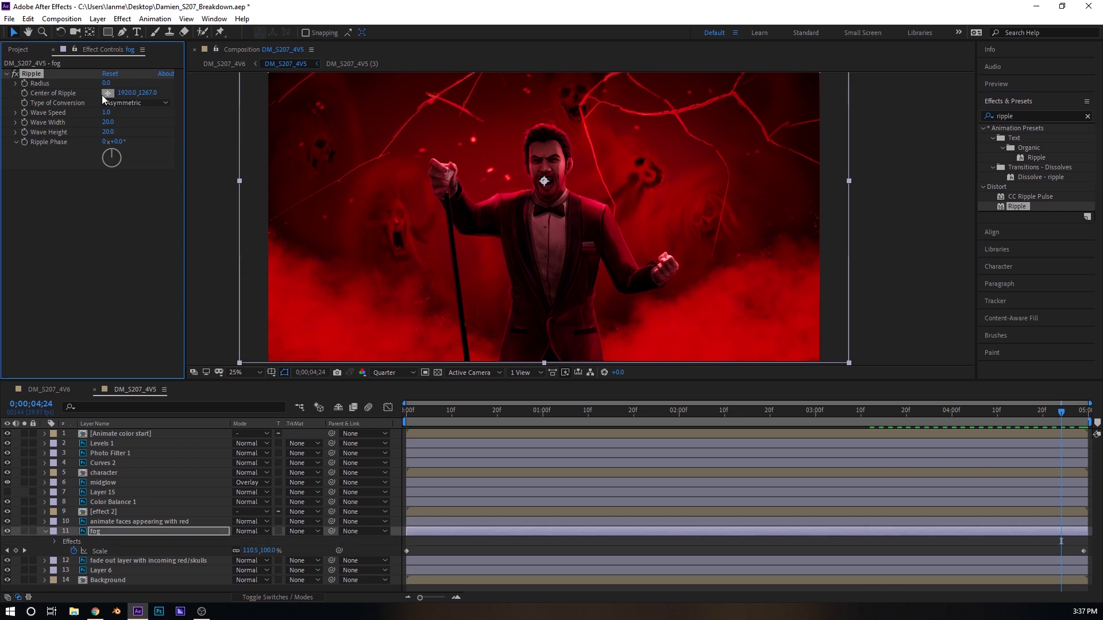
left_click_drag(418, 411, 393, 416)
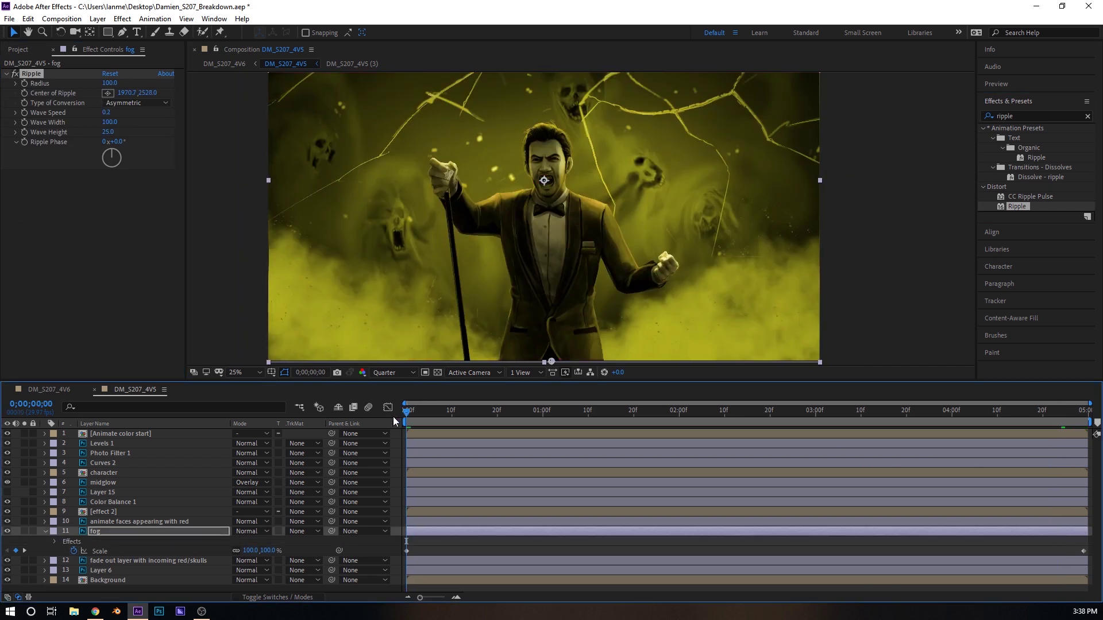
Play DM_S207_4V5 to preview the rippling fog, and collapse the fog layer's properties
key("space")
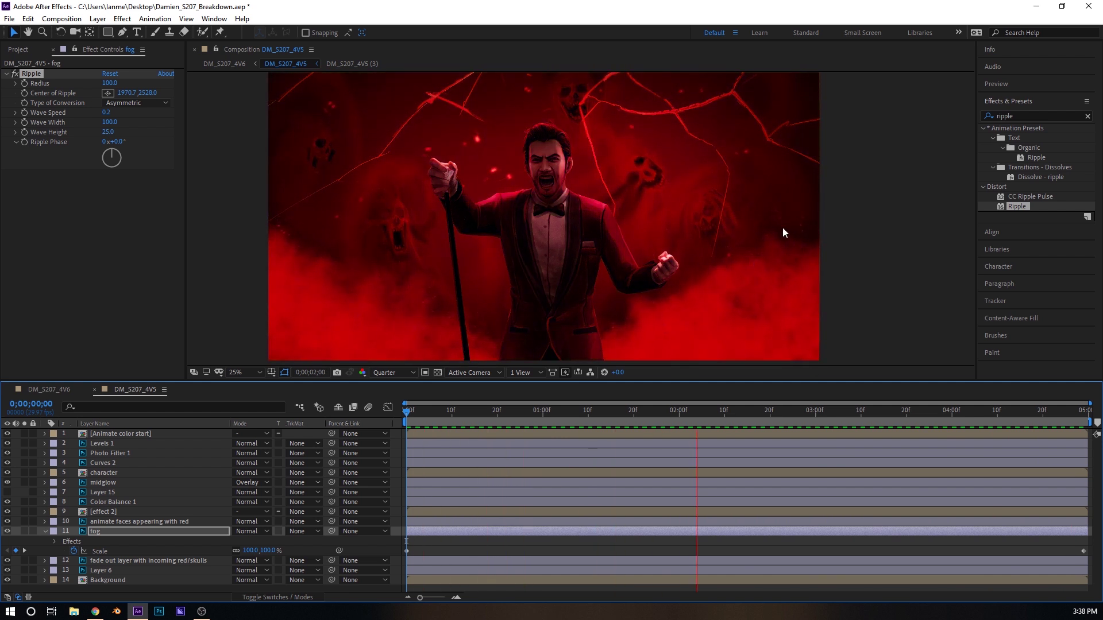
key("space")
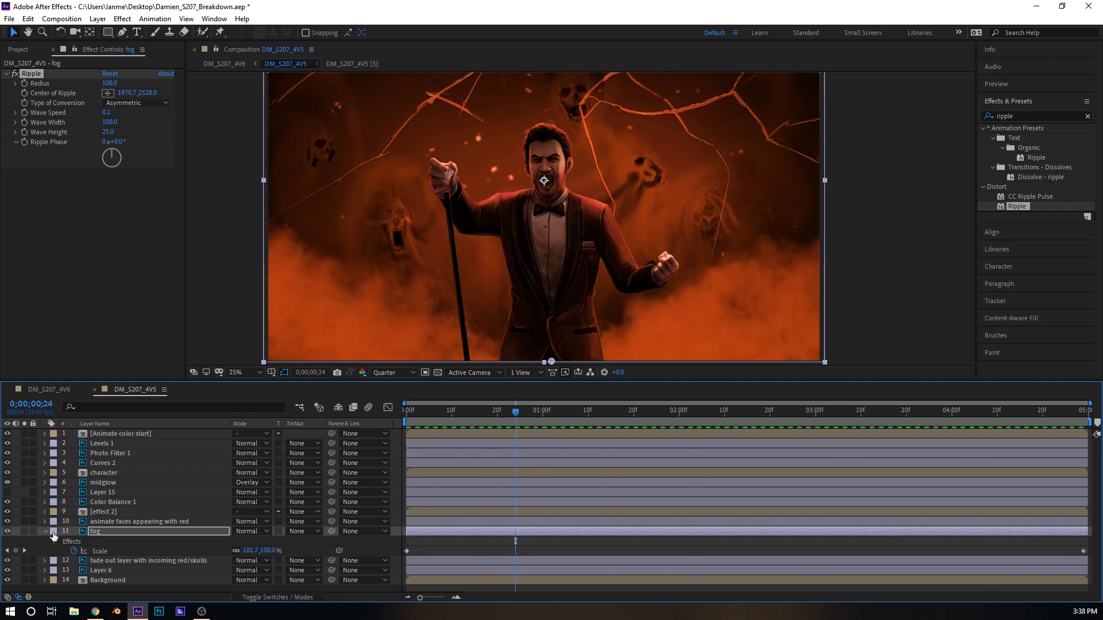
key("F2")
left_click(46, 532)
Hide and reshow the "fade out layer with incoming red/skulls" layer to check what it covers
left_click(95, 540)
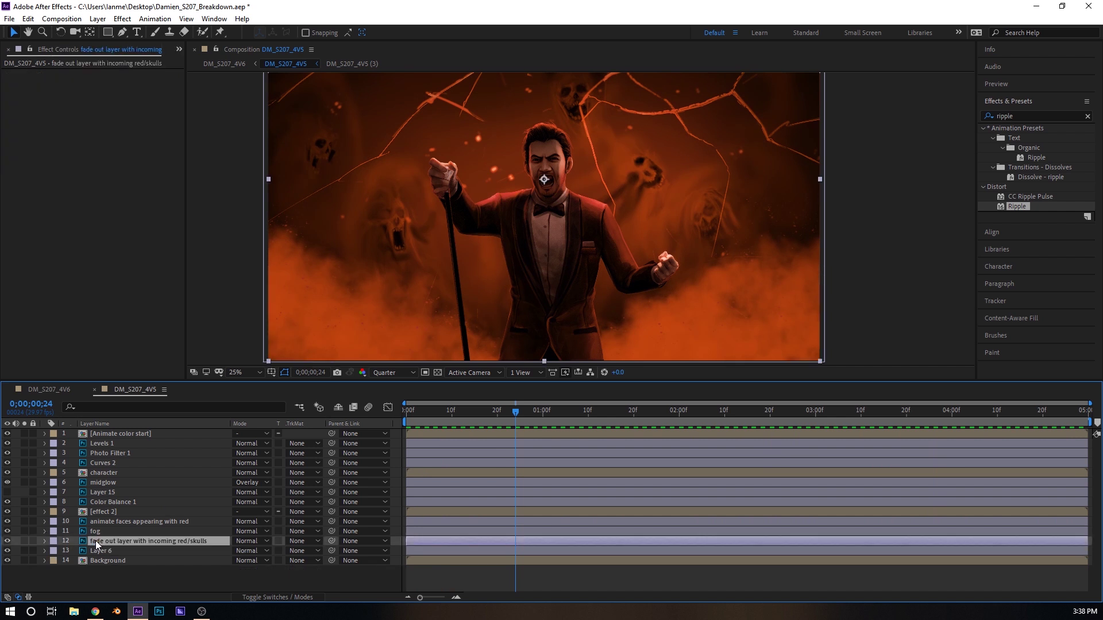
left_click(8, 542)
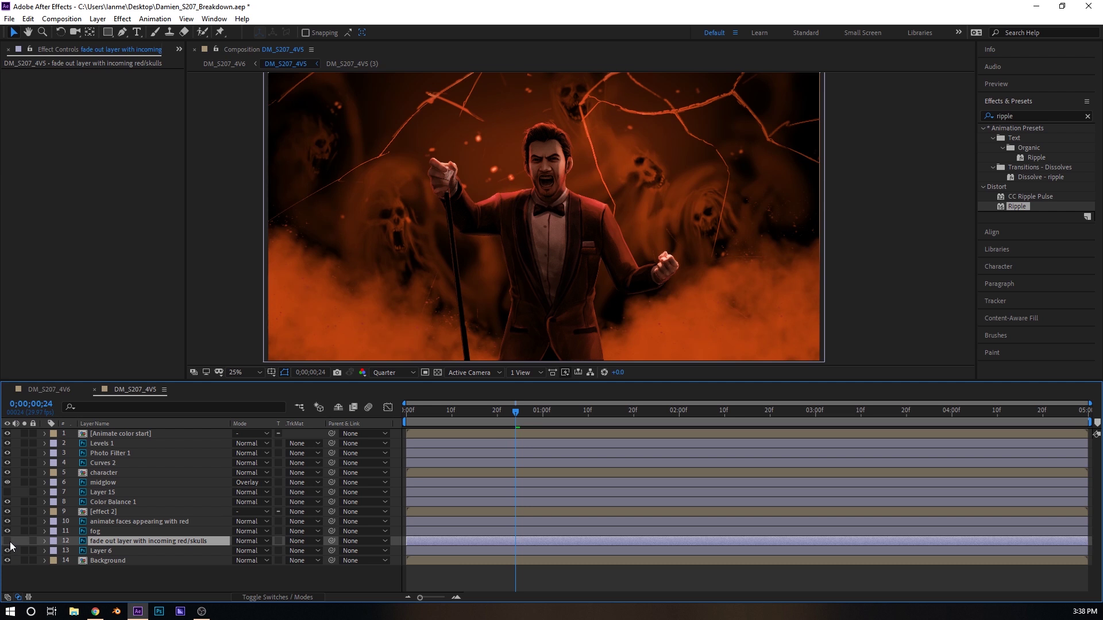
left_click(7, 542)
Add a 100% opacity keyframe at 0;00;00;10 to the "fade out layer with incoming red/skulls" layer
left_click(587, 412)
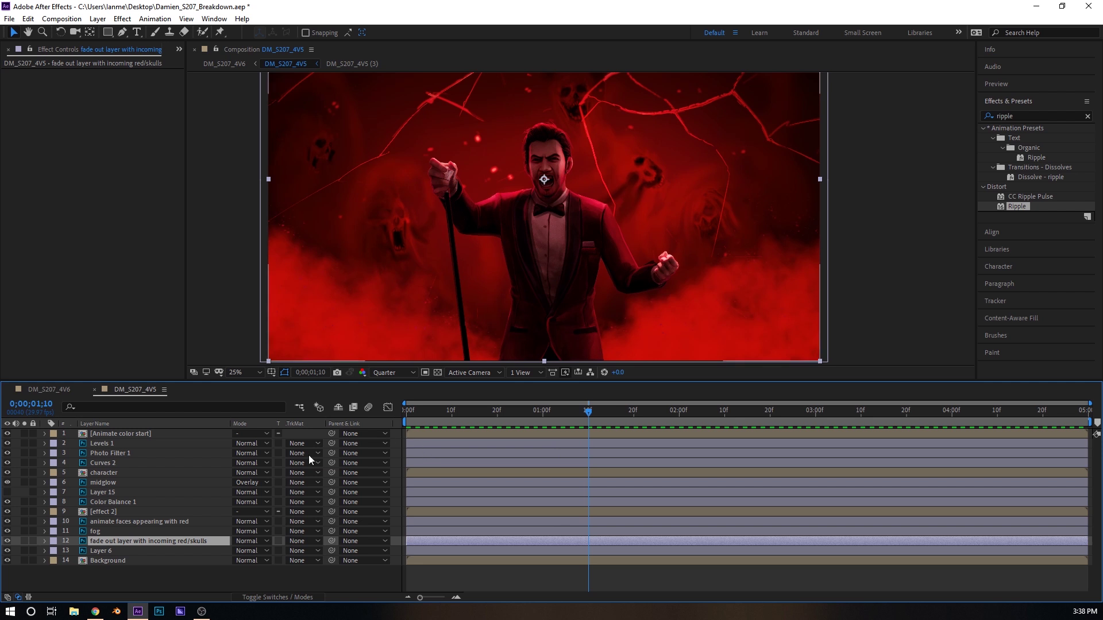
mouse_move(587, 412)
left_mouse_down()
mouse_move(542, 412)
mouse_move(590, 414)
left_mouse_up()
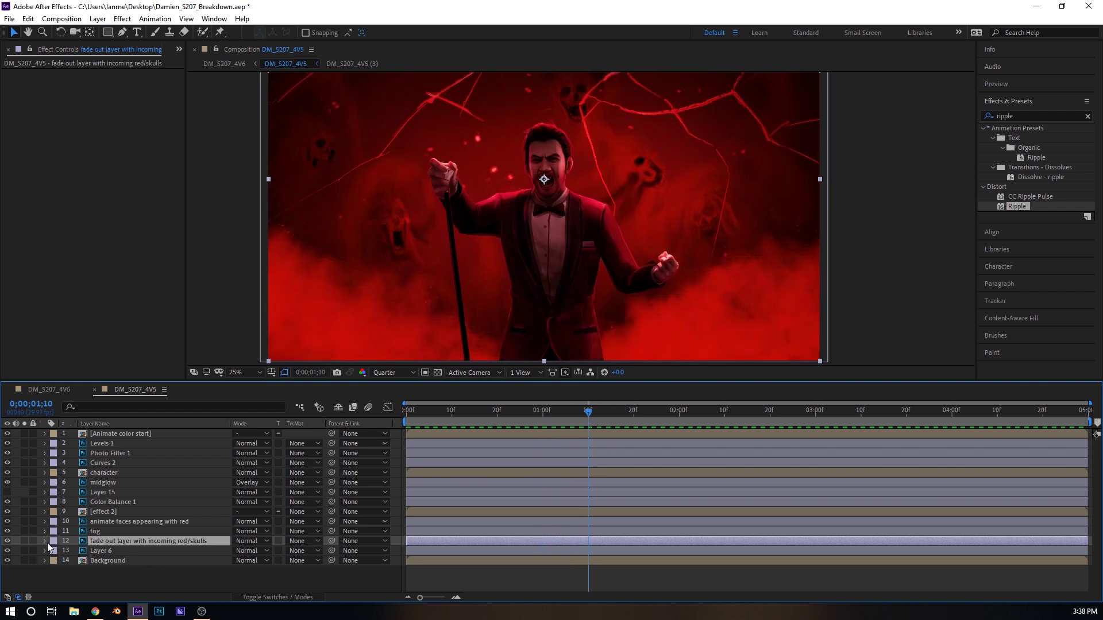
key("t")
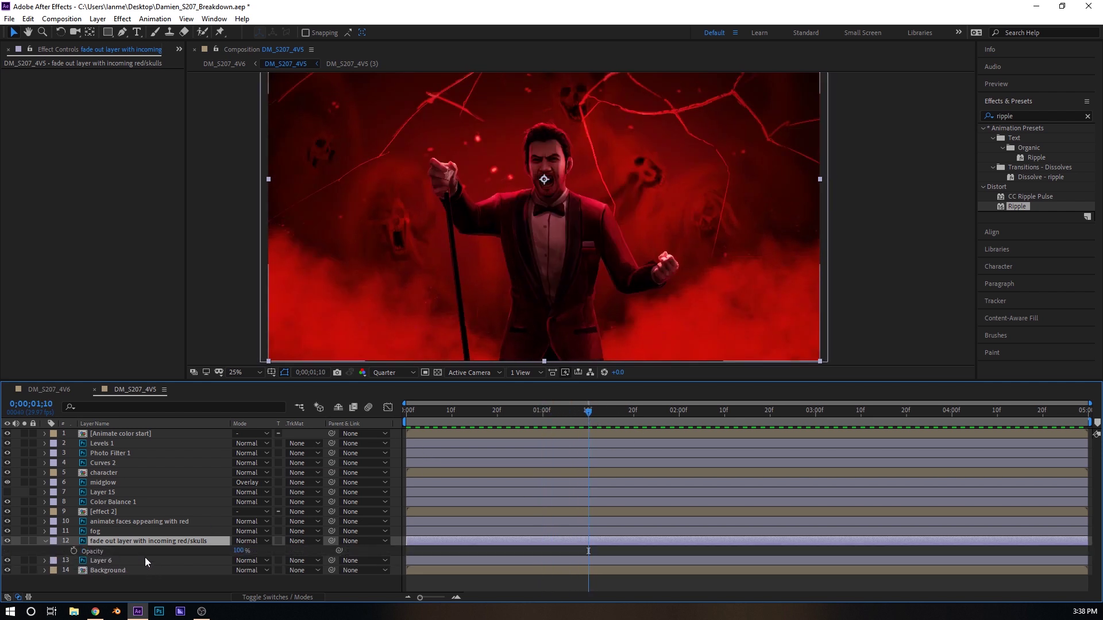
left_click(73, 551)
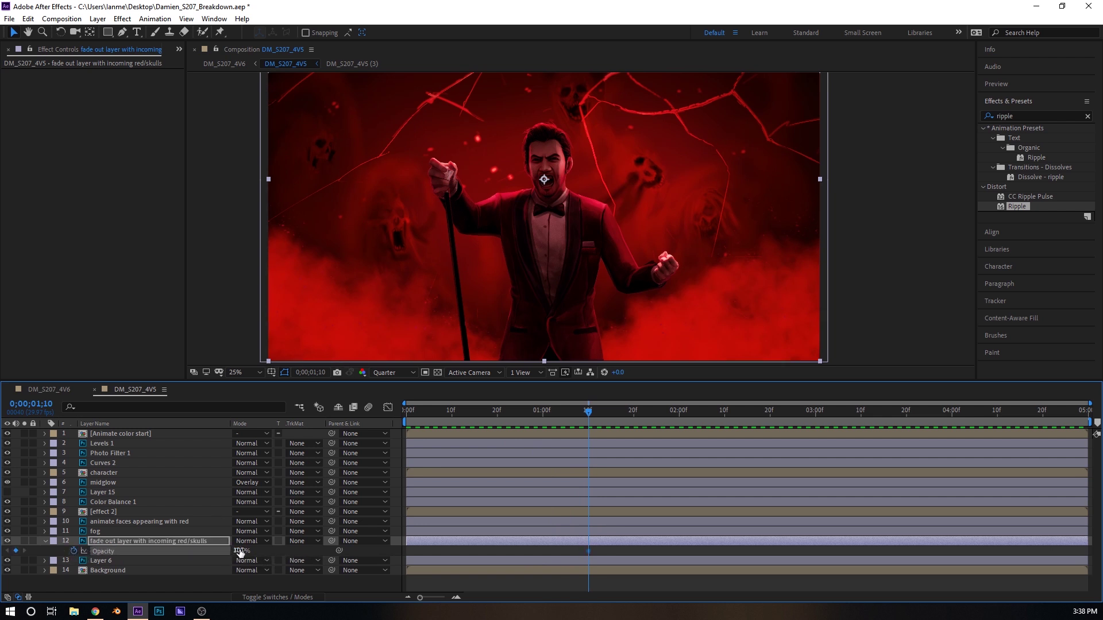
left_click(239, 552)
left_click_drag(514, 414, 454, 423)
left_click_drag(497, 552, 452, 553)
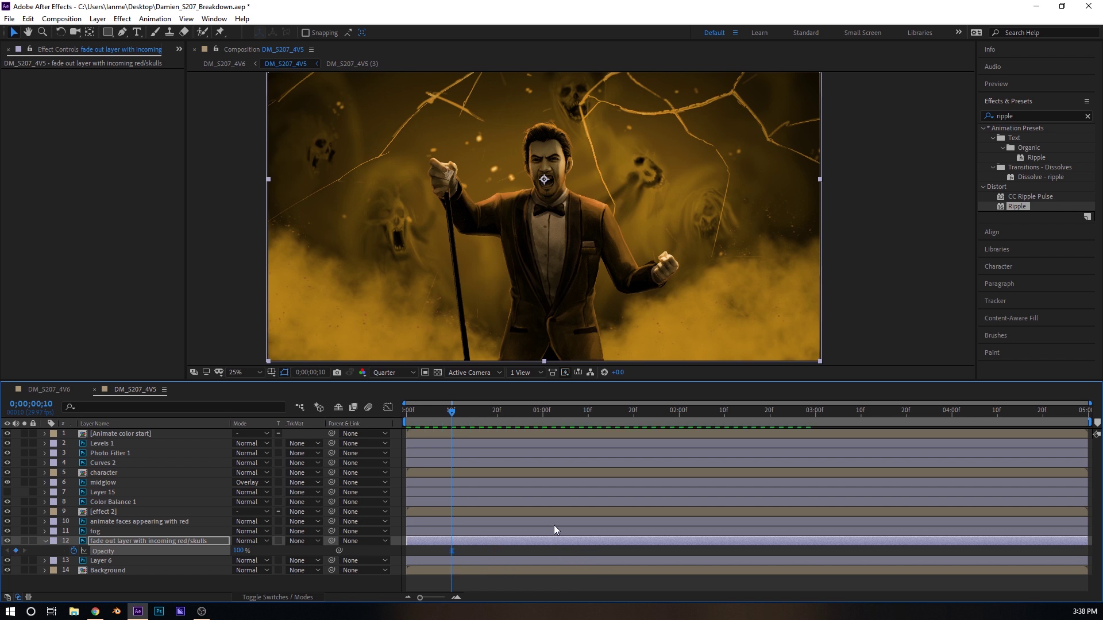
Keyframe the fade-out layer's opacity to 0% at 0;00;03;20
left_click_drag(588, 410, 908, 430)
left_click(239, 551)
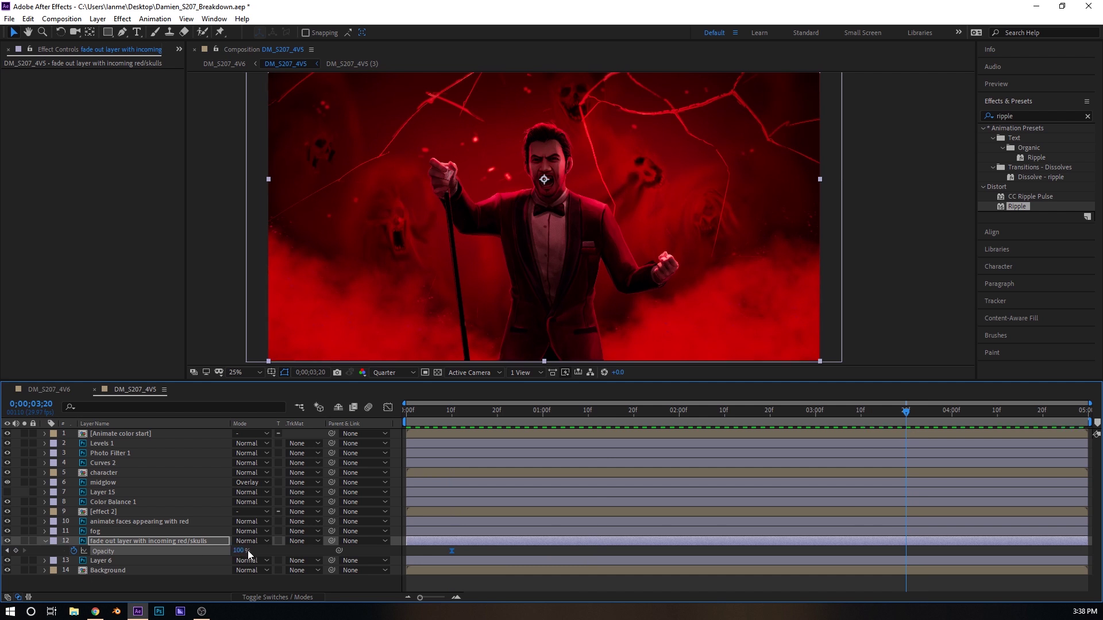
type("0")
key("Return")
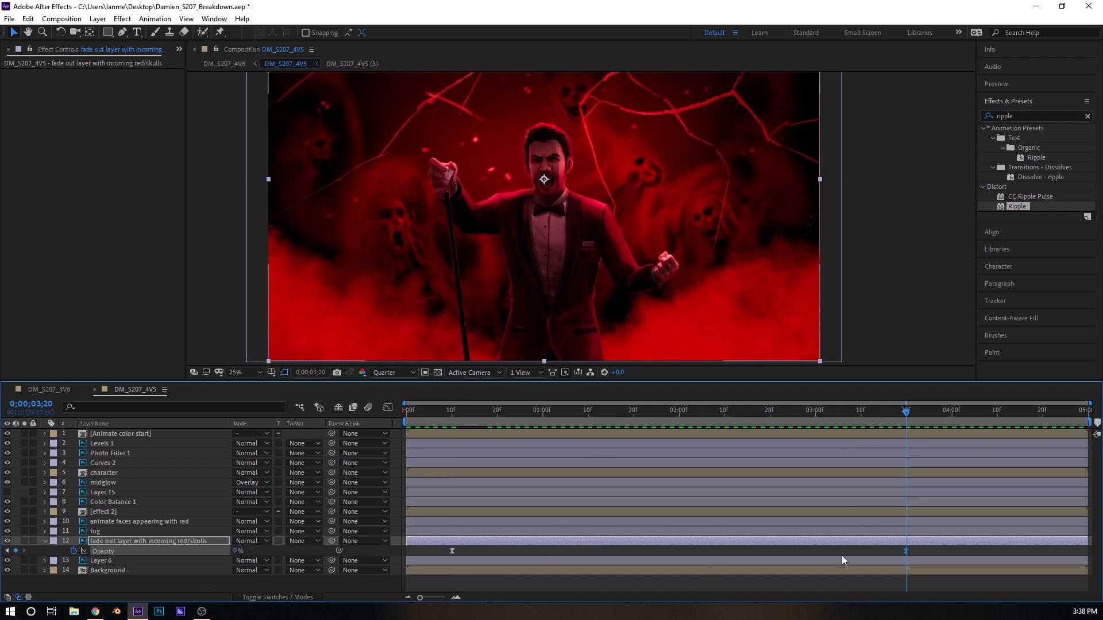
Play the composition from the first frame to preview the skulls fading in, and collapse the fade-out layer's properties
left_click(811, 411)
key("Home")
key("space")
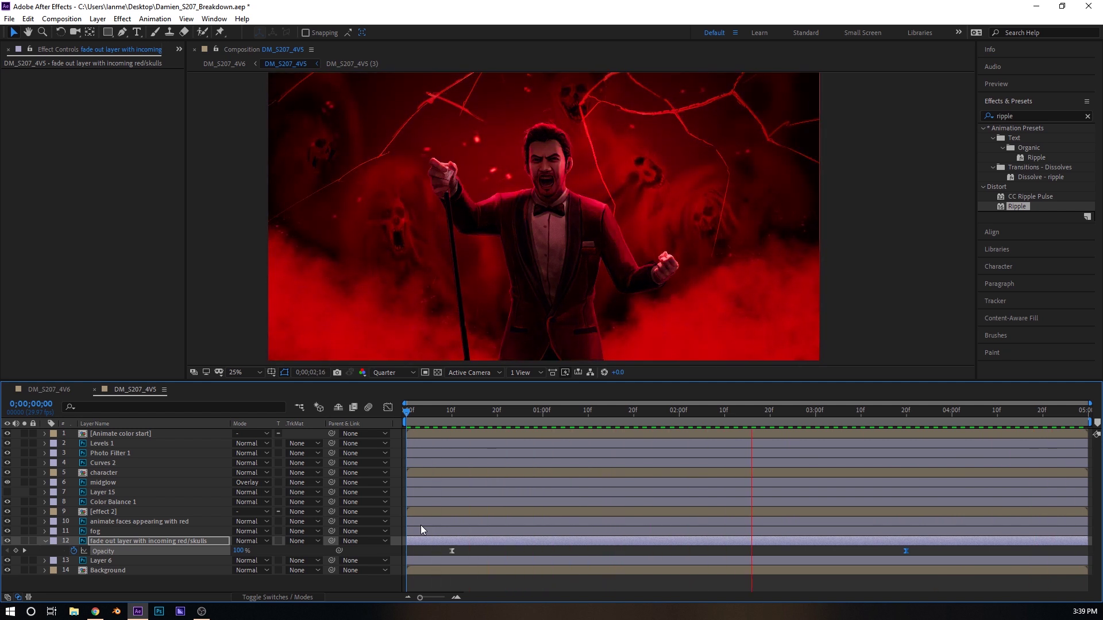
key("space")
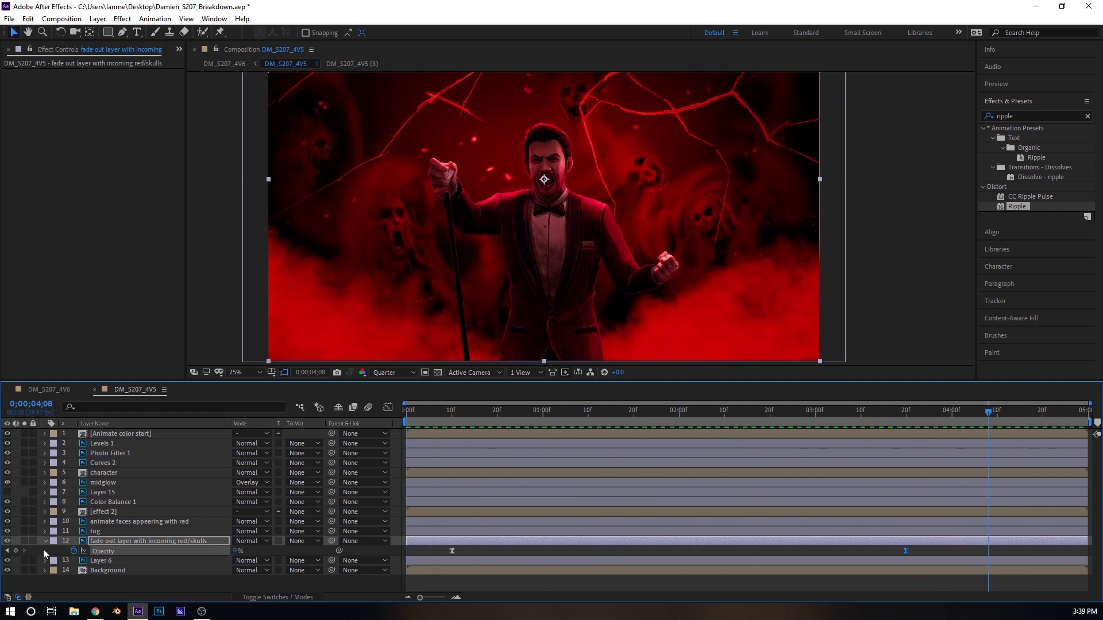
left_click(45, 541)
Open the effect 2 precomposition, return to its first frame, and select the CRACK layer
left_click(98, 511)
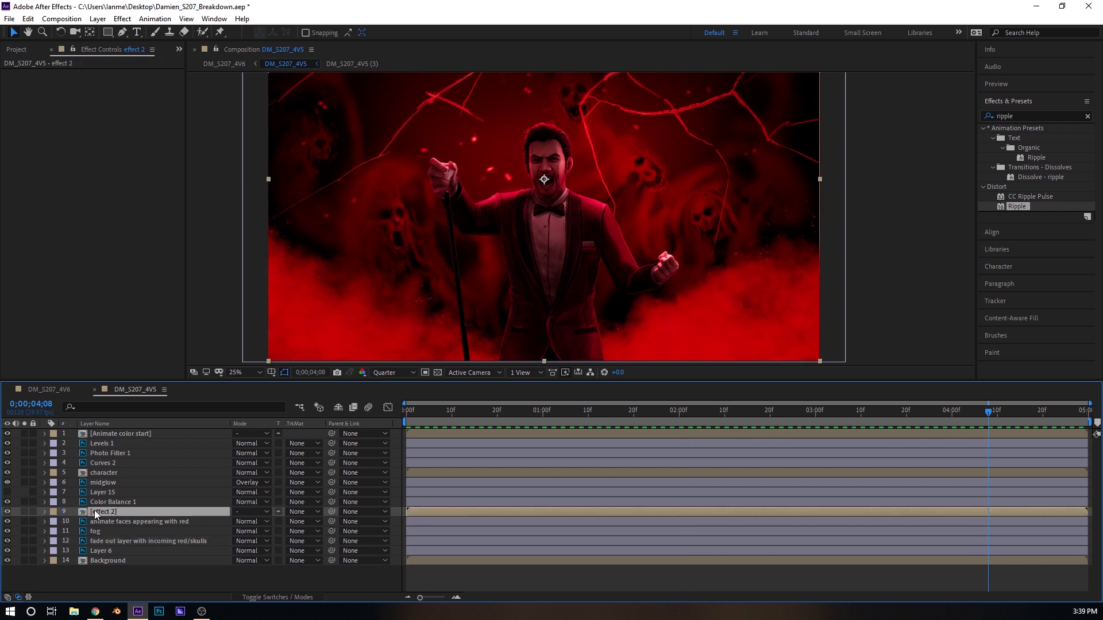
double_click(115, 512)
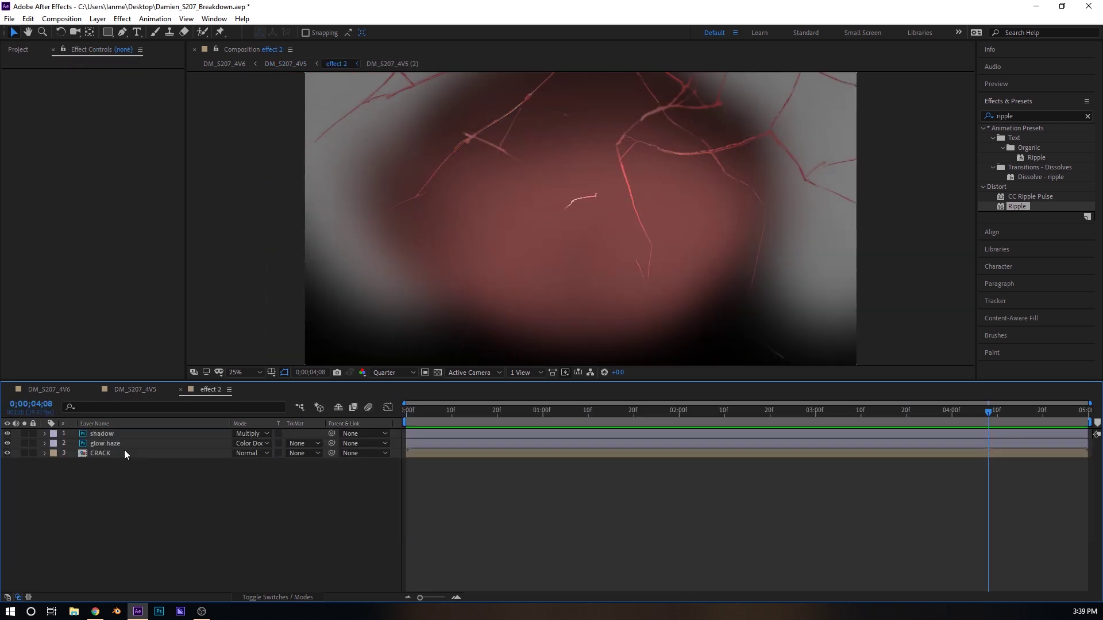
left_click_drag(596, 416, 335, 428)
left_click(105, 452)
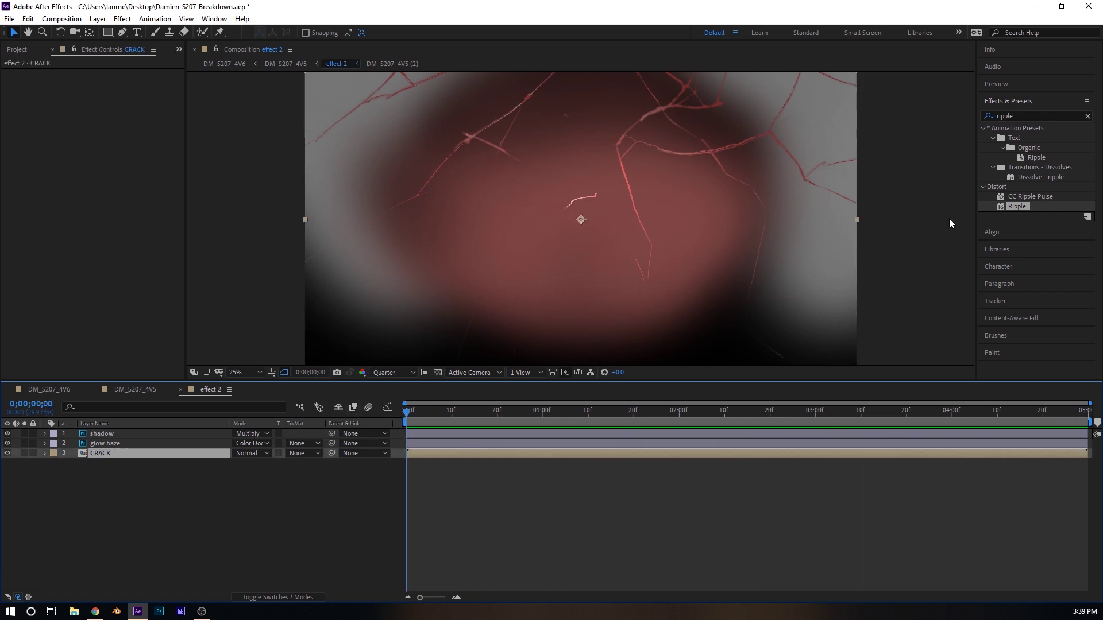
Search the effects for "noise" and apply Noise to the CRACK layer, with color noise off and the amount at 100%
left_click(1087, 116)
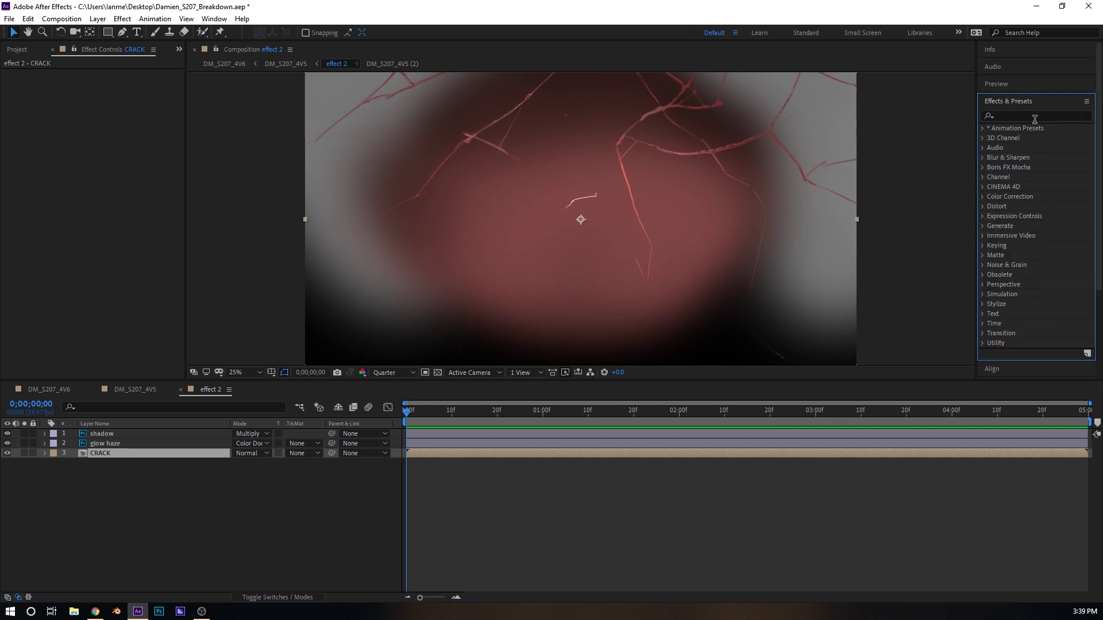
left_click(1039, 117)
type("noise")
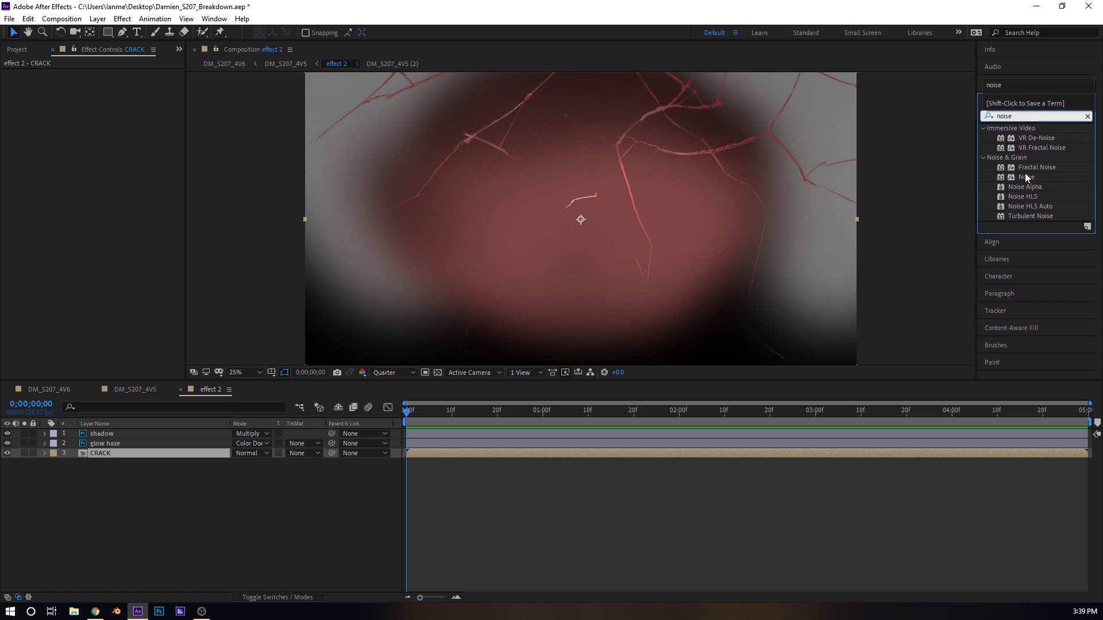
left_click_drag(1036, 177, 116, 455)
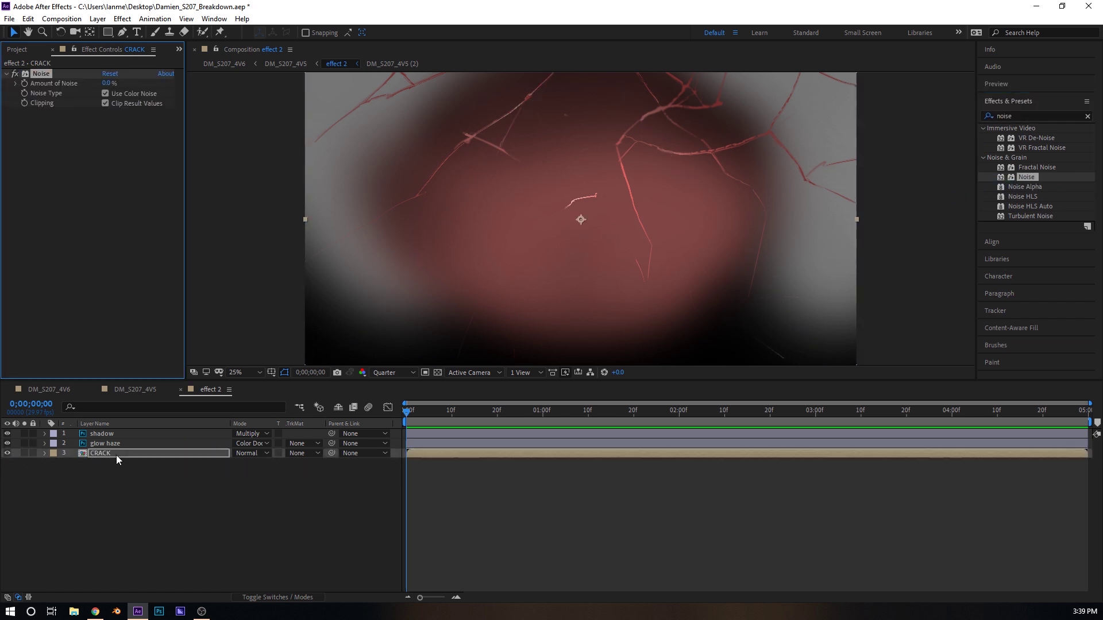
left_click(104, 93)
left_click_drag(108, 84, 547, 149)
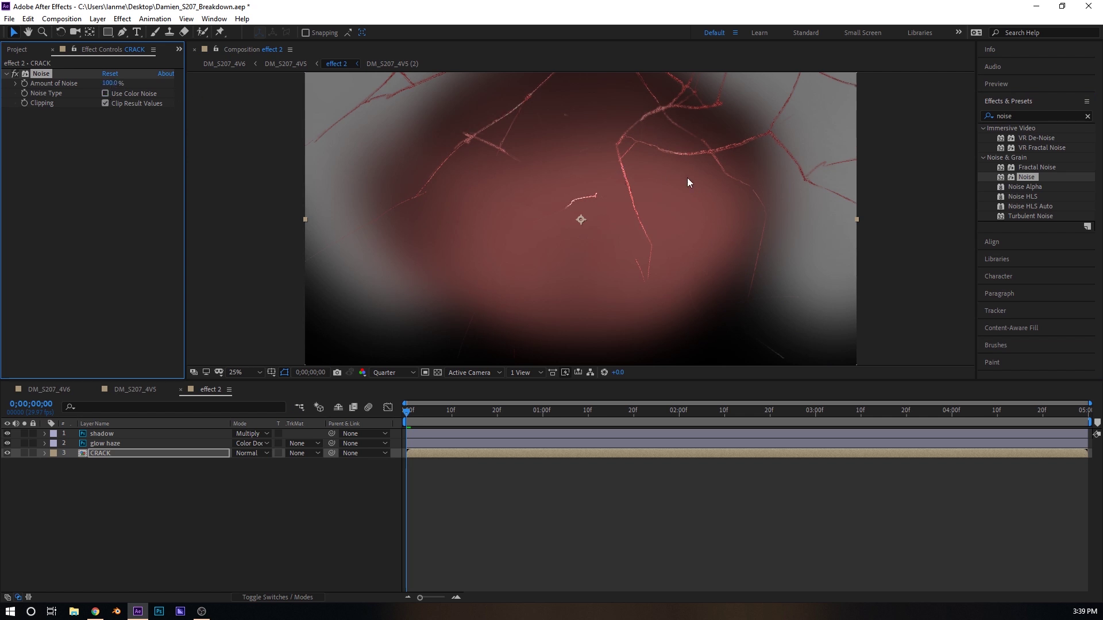
Play effect 2 and inspect the noise on the cracks up close and at full view
scroll(677, 170, "up", 2)
key("space")
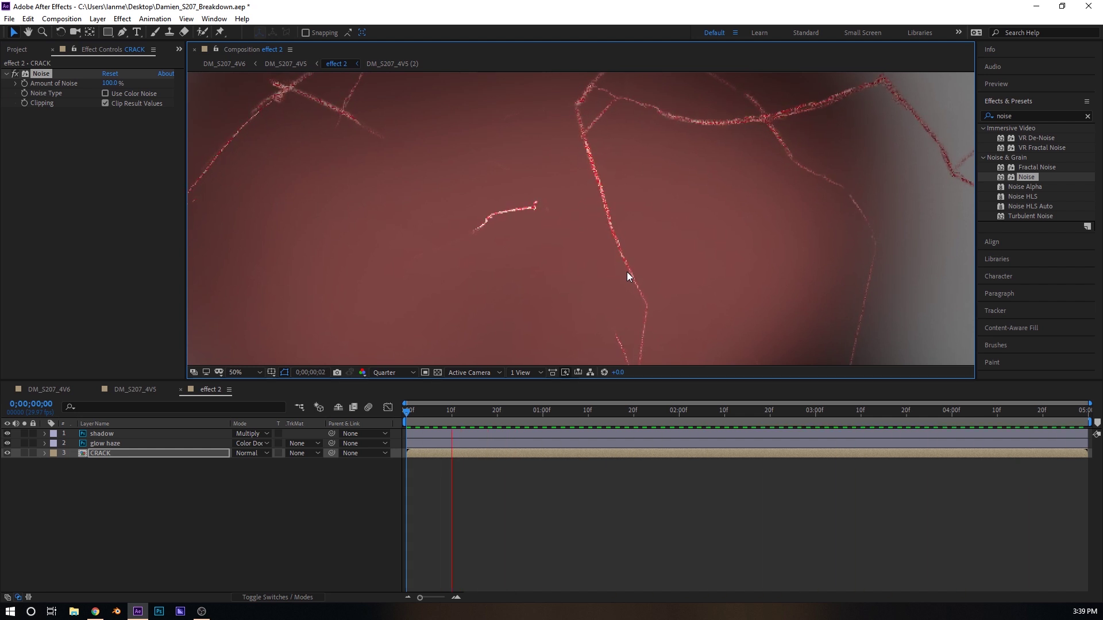
key("comma")
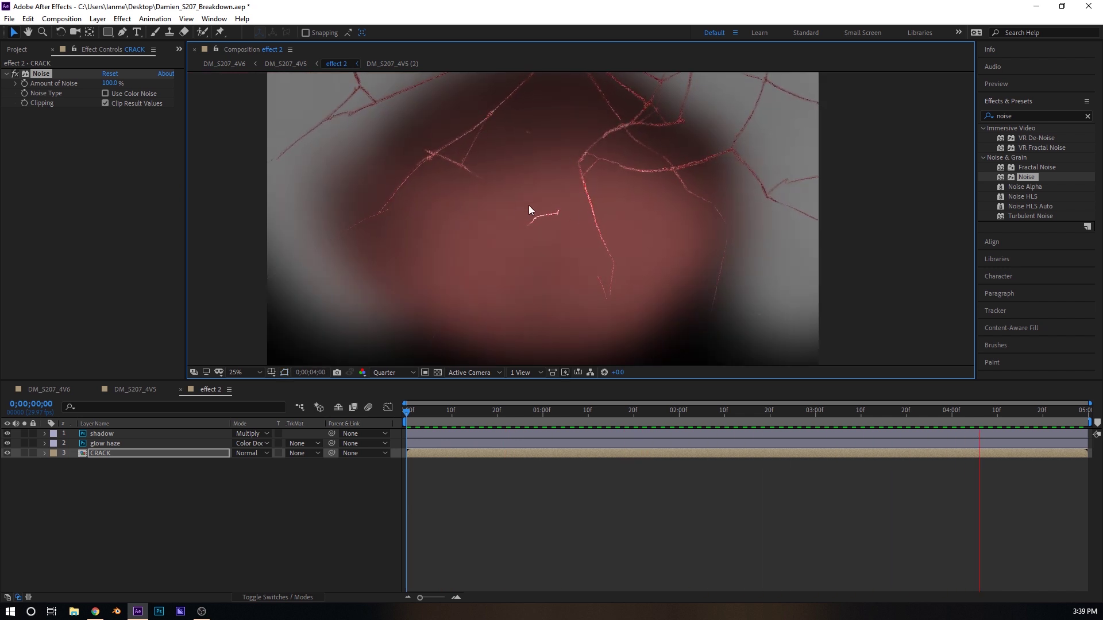
key("space")
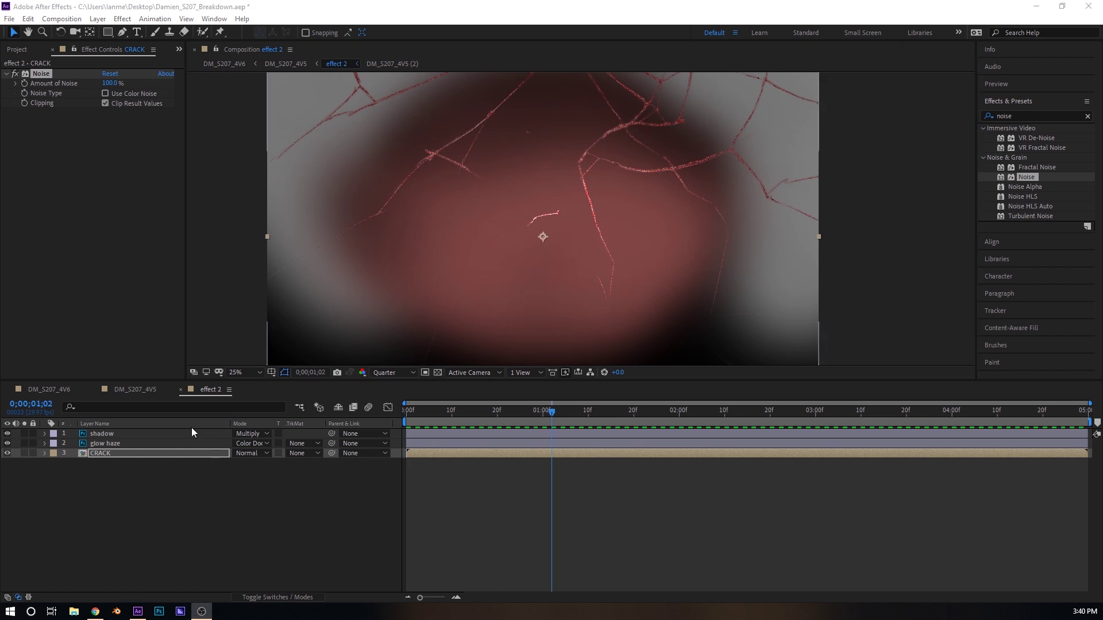
Close effect 2 and play DM_S207_4V5 from the start to preview the noisy cracks in the full scene
left_click(135, 389)
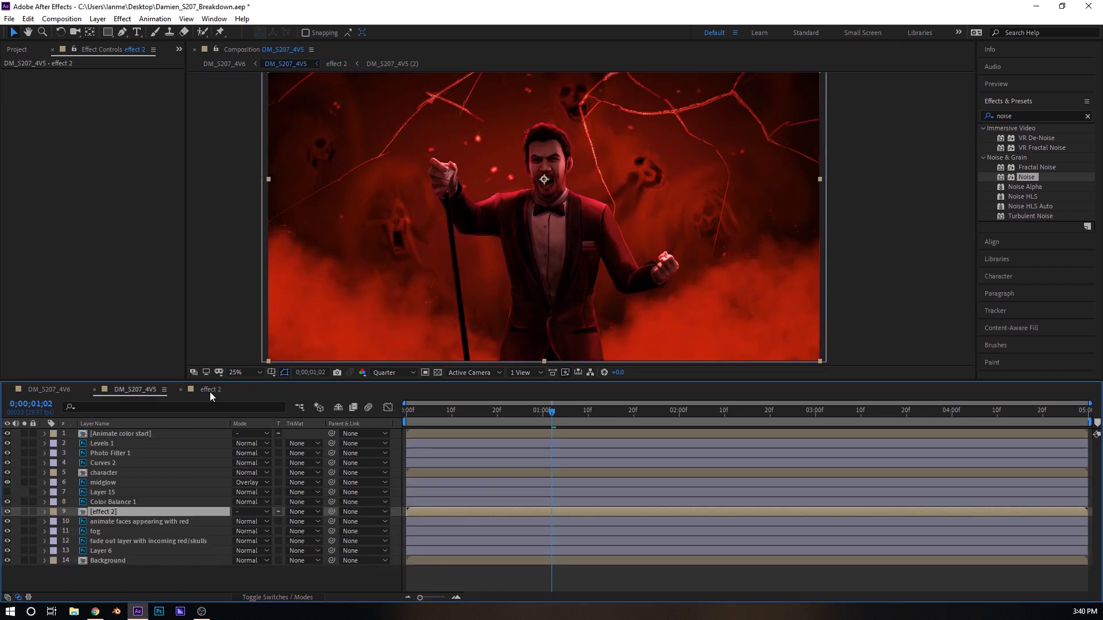
left_click_drag(522, 420, 383, 424)
left_click(187, 392)
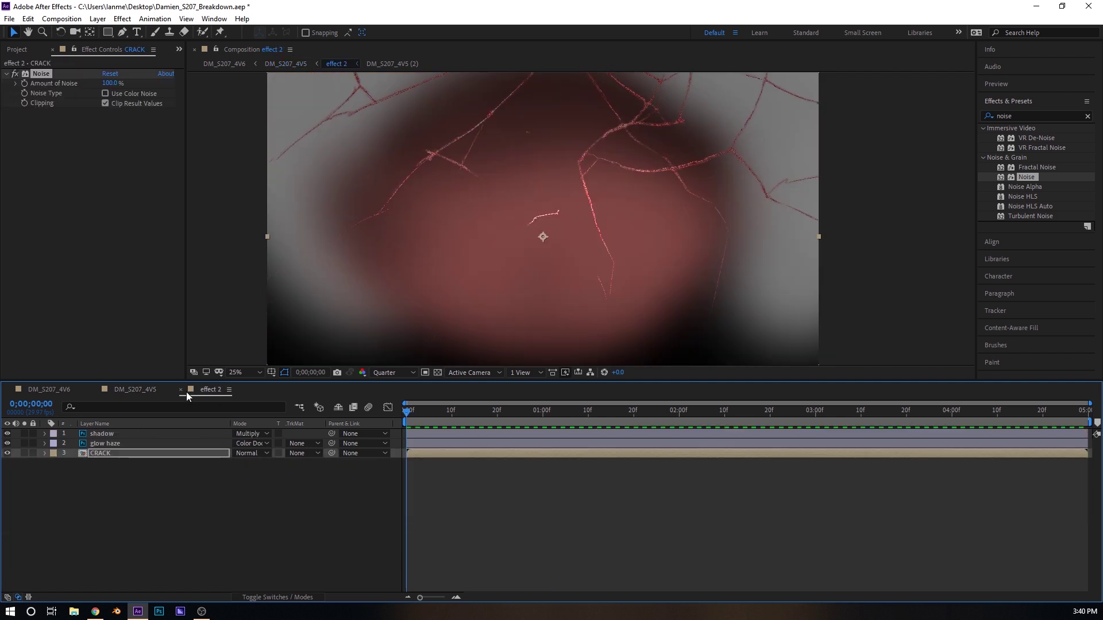
left_click(181, 390)
key("space")
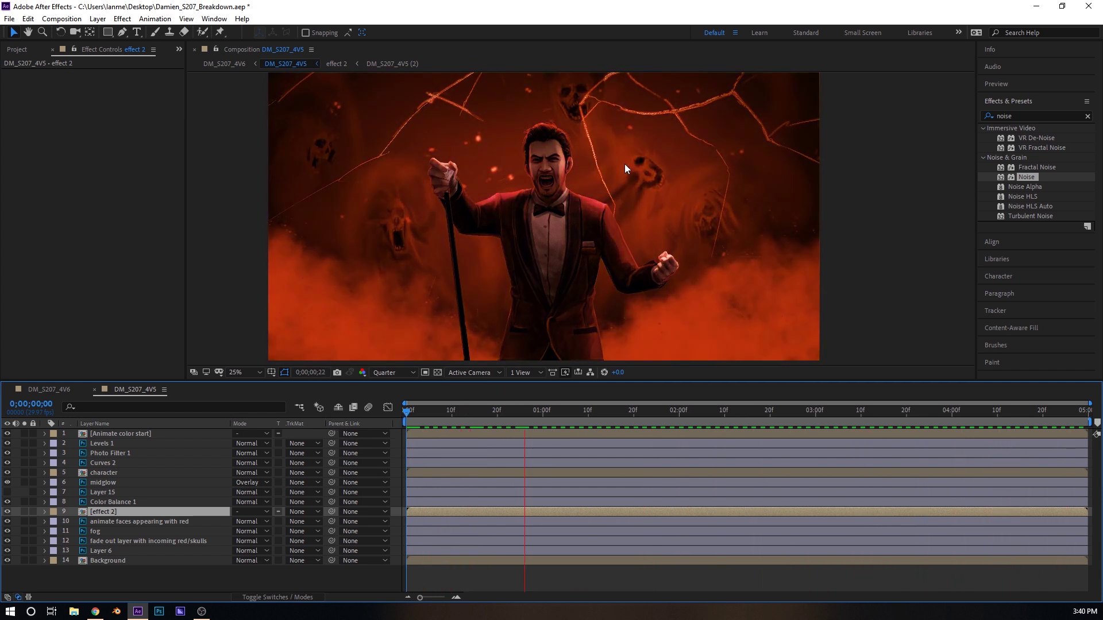
key("space")
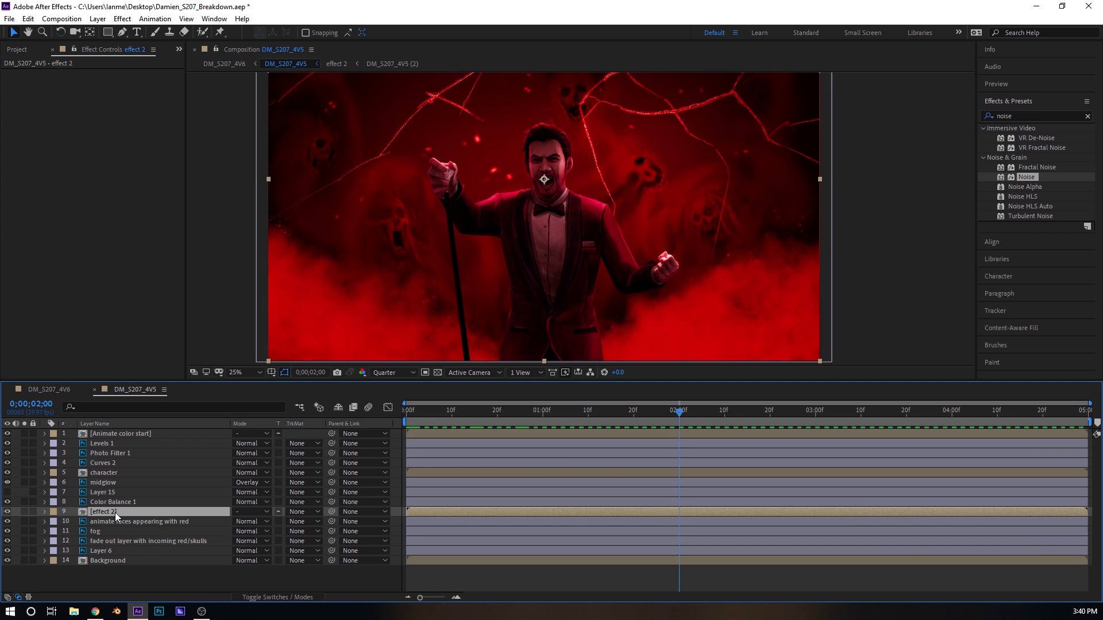
Add the Screen Glitch - Free Stock Footage.mp4 clip beneath the CRACK layer in effect 2 and enlarge it to cover the frame
double_click(111, 515)
left_click(112, 489)
left_click(16, 49)
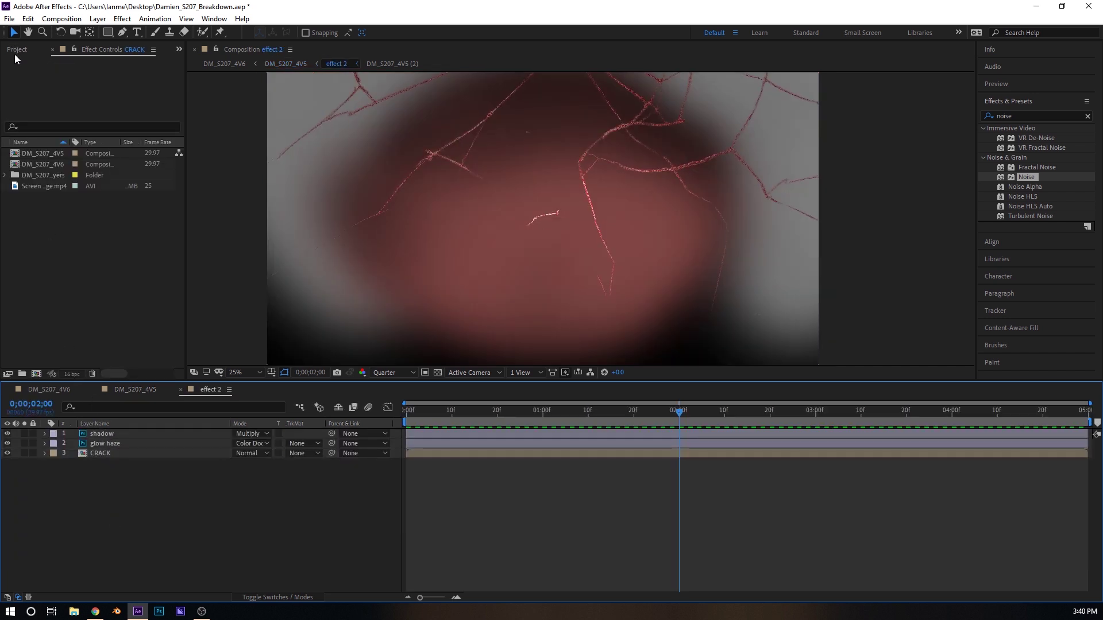
left_click_drag(44, 184, 145, 525)
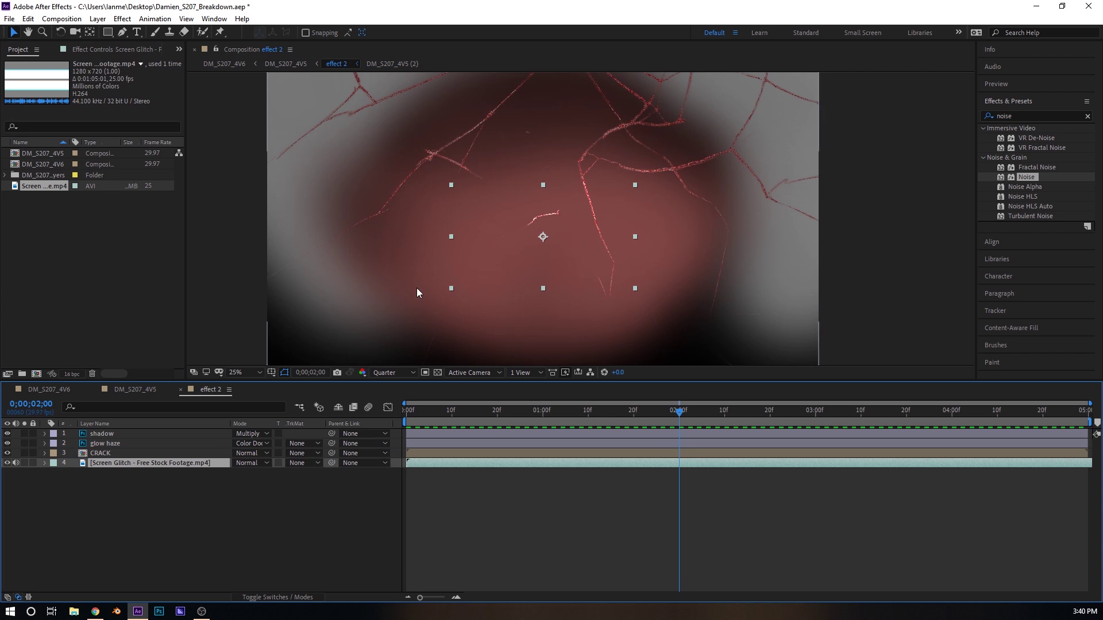
scroll(536, 285, "down", 1)
left_click_drag(540, 257, 398, 297)
View DM_S207_4V5 to check how the glitch footage looks in the full scene
left_click(110, 440)
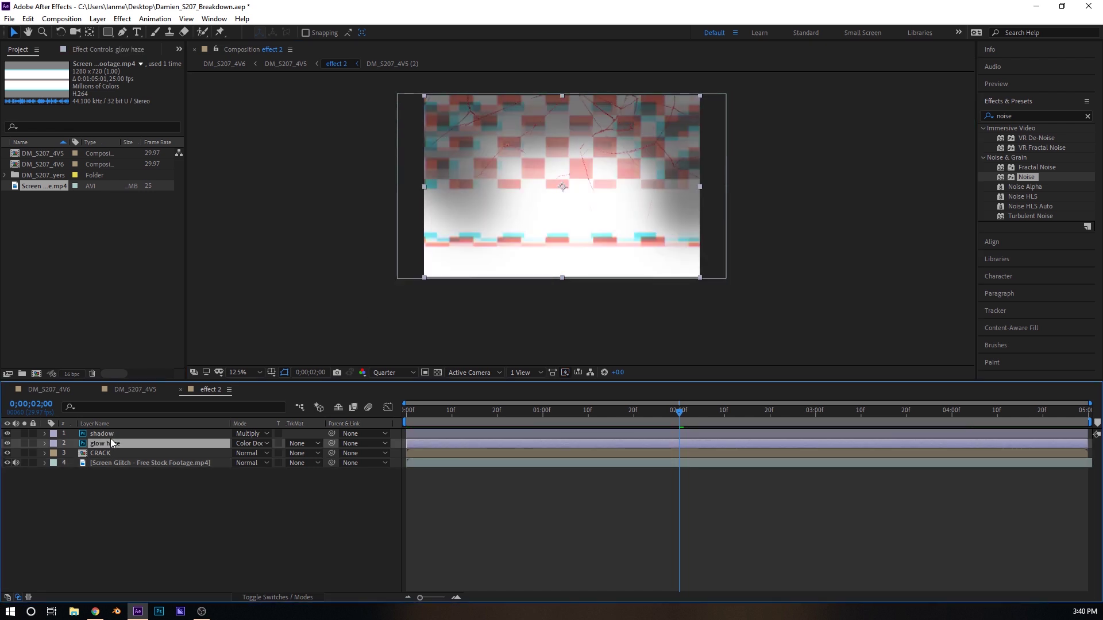
left_click(113, 461)
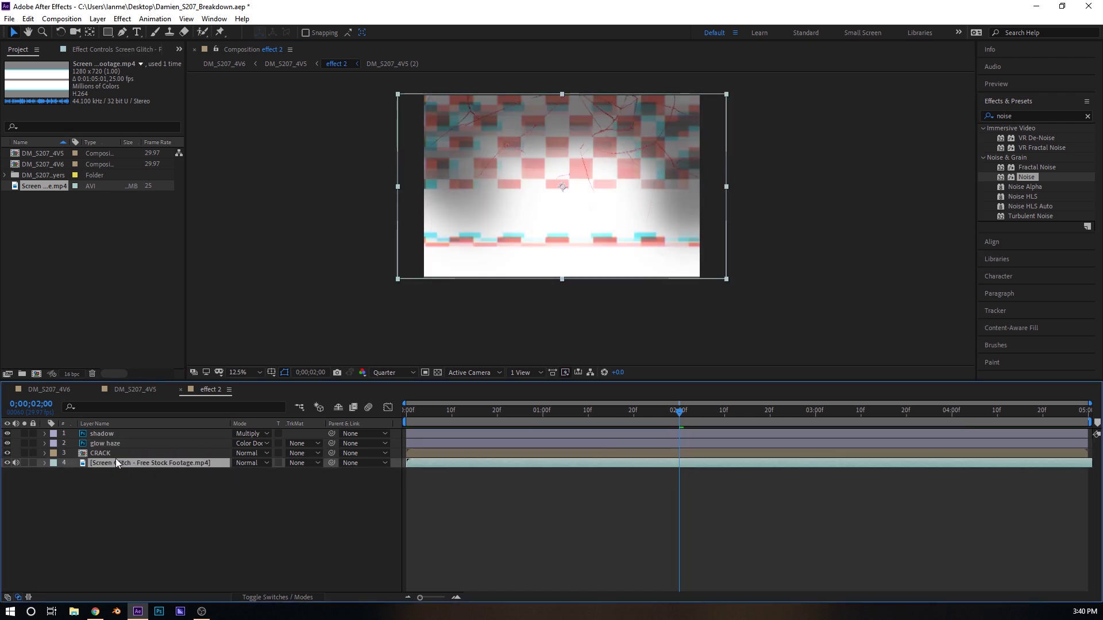
left_click(133, 390)
left_click(53, 163)
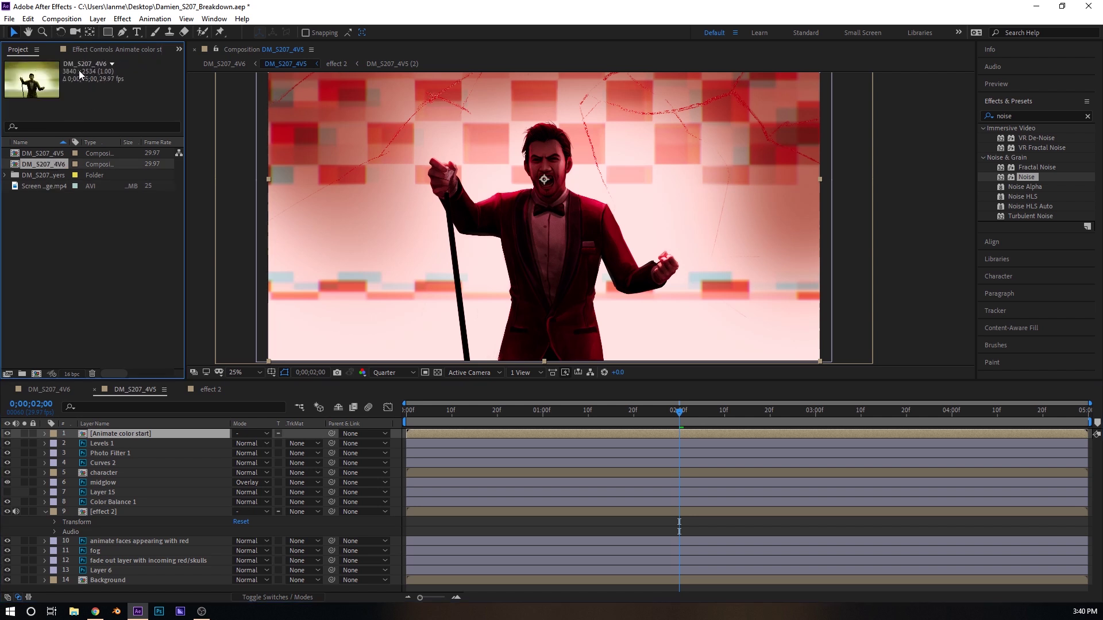
Hide and mute the glitch footage layer in effect 2, and return to the first frame
left_click(215, 390)
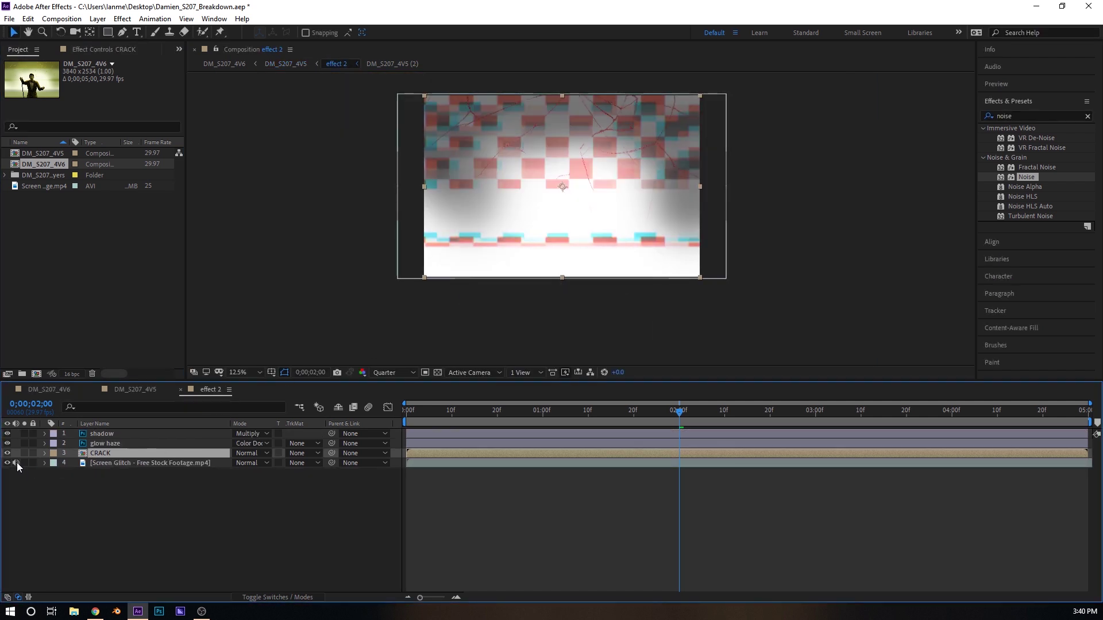
left_click_drag(8, 463, 16, 463)
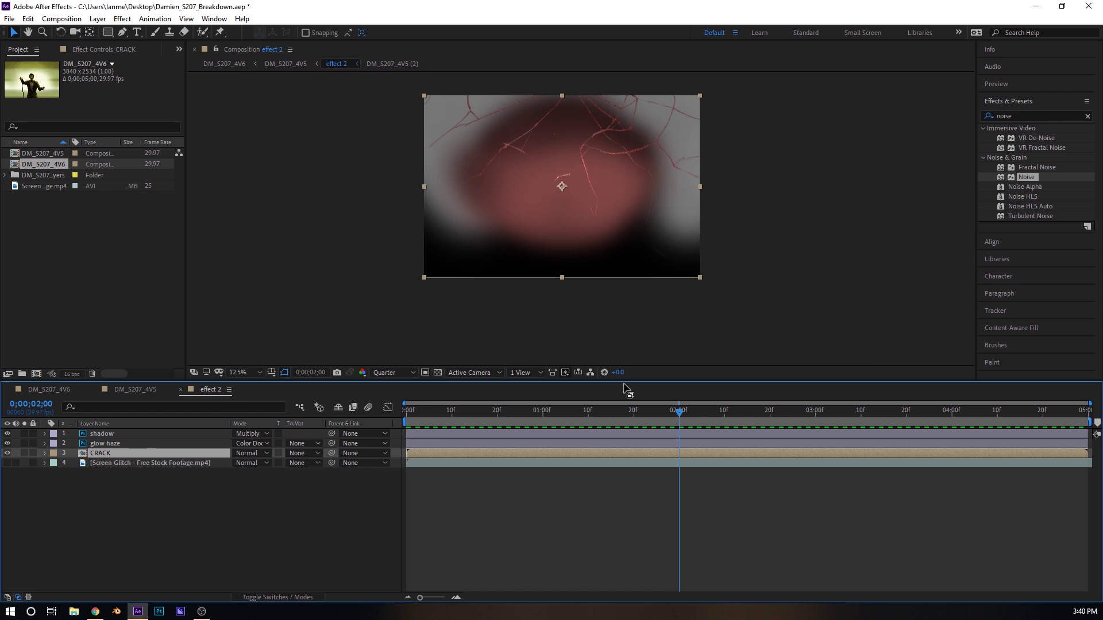
left_click_drag(680, 411, 407, 412)
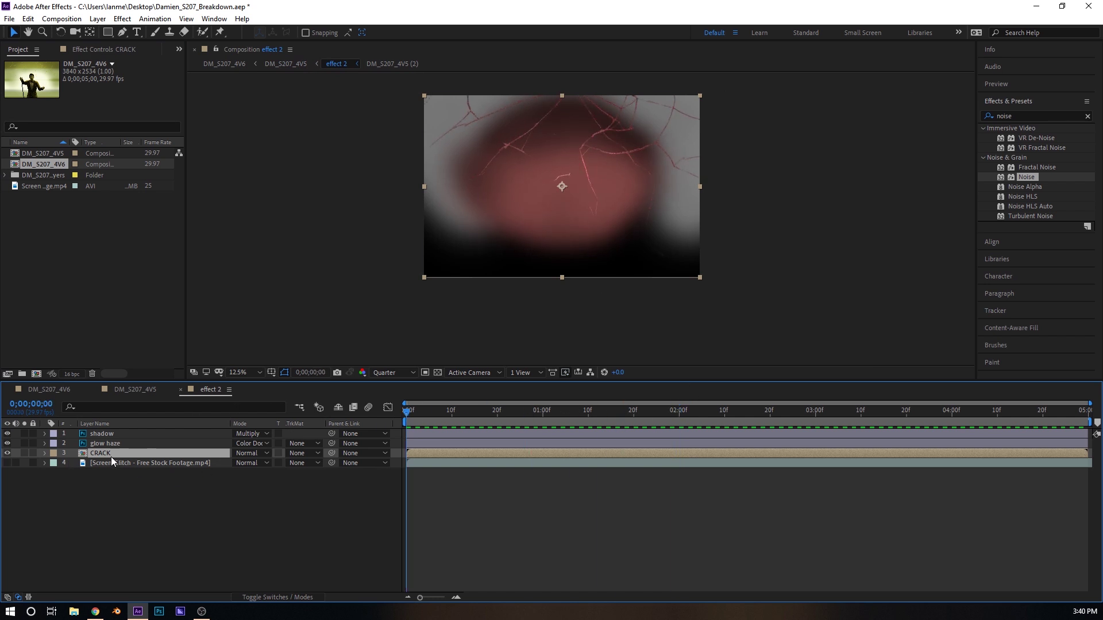
Apply a Displacement Map effect to CRACK, using the Screen Glitch footage as map layer with the behavior Stretch Map to Fit
left_click(128, 49)
right_click(133, 194)
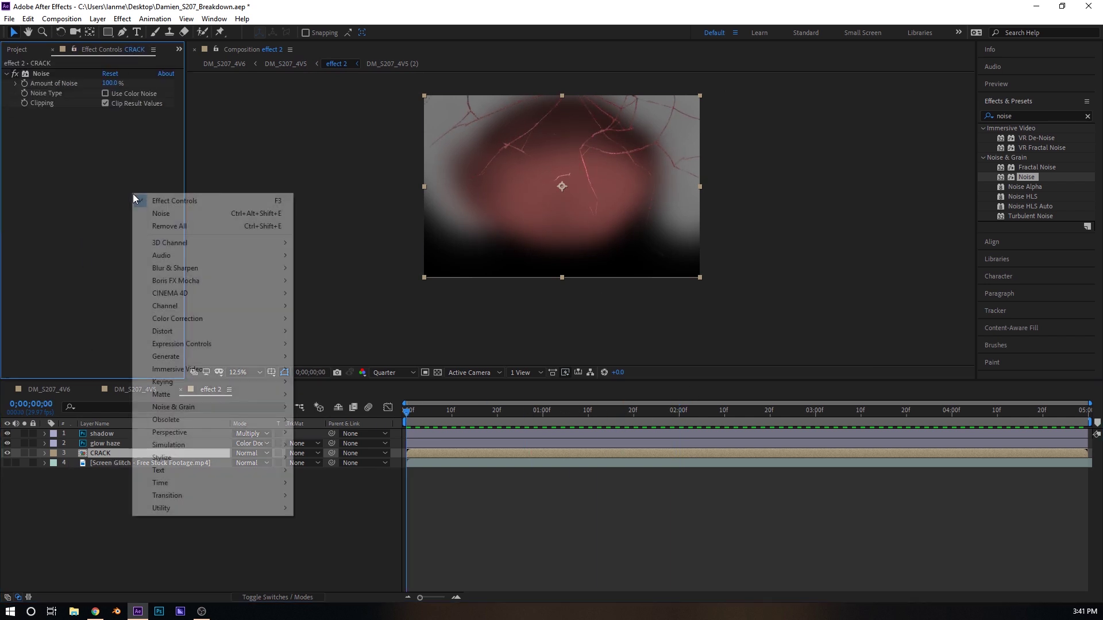
mouse_move(246, 331)
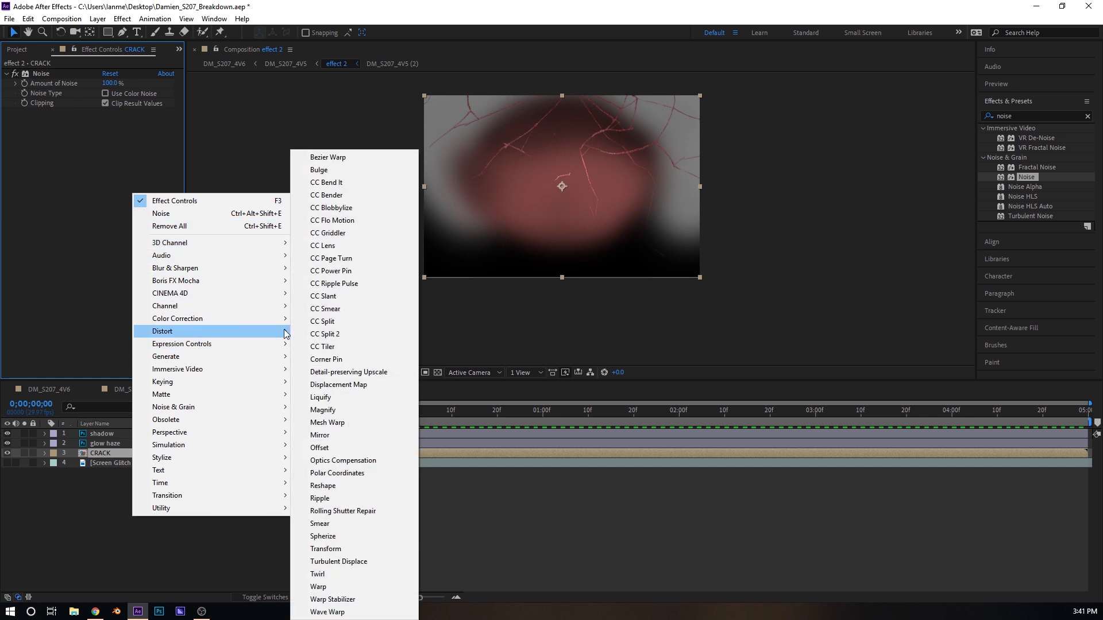
left_click(368, 385)
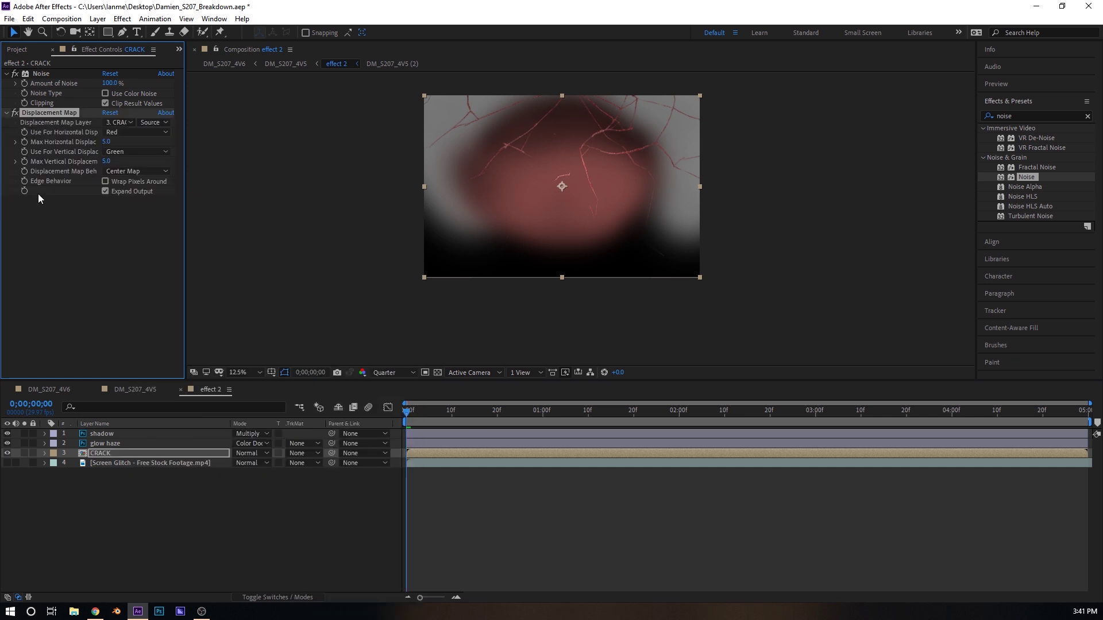
left_click(130, 125)
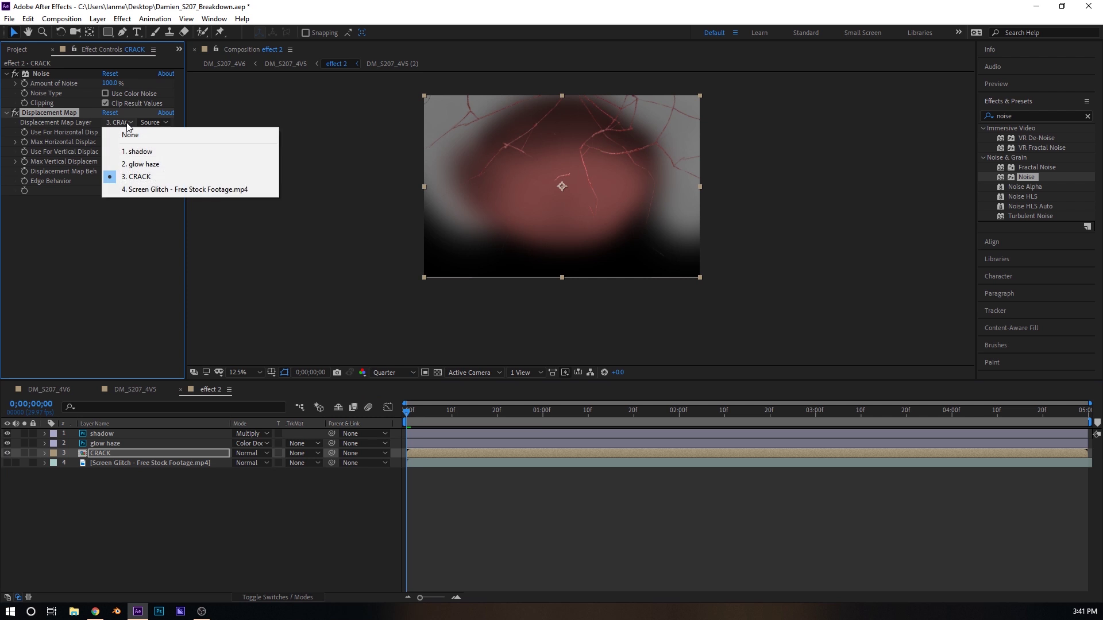
left_click(162, 187)
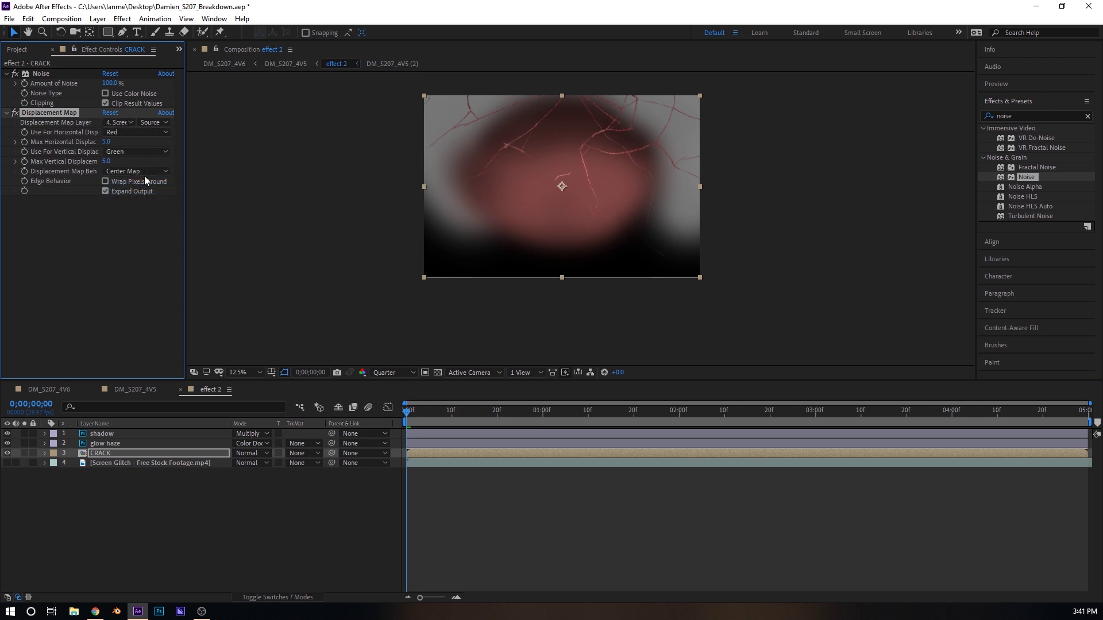
left_click(144, 171)
left_click(146, 197)
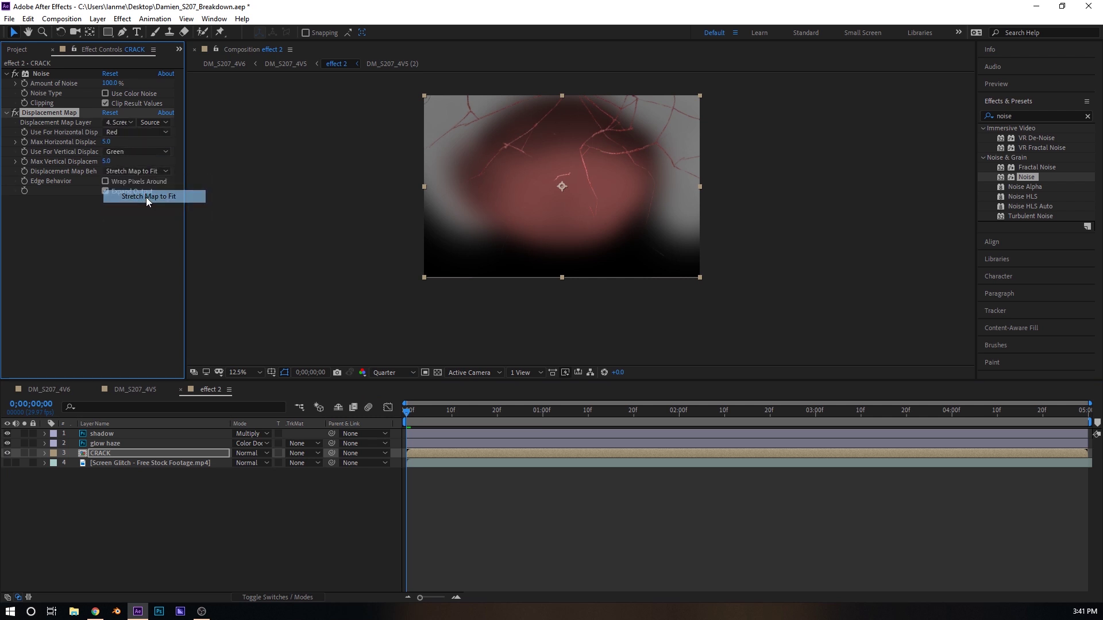
Preview effect 2 to check how the displacement distorts the cracks, and return to the first frame
scroll(594, 218, "up", 2)
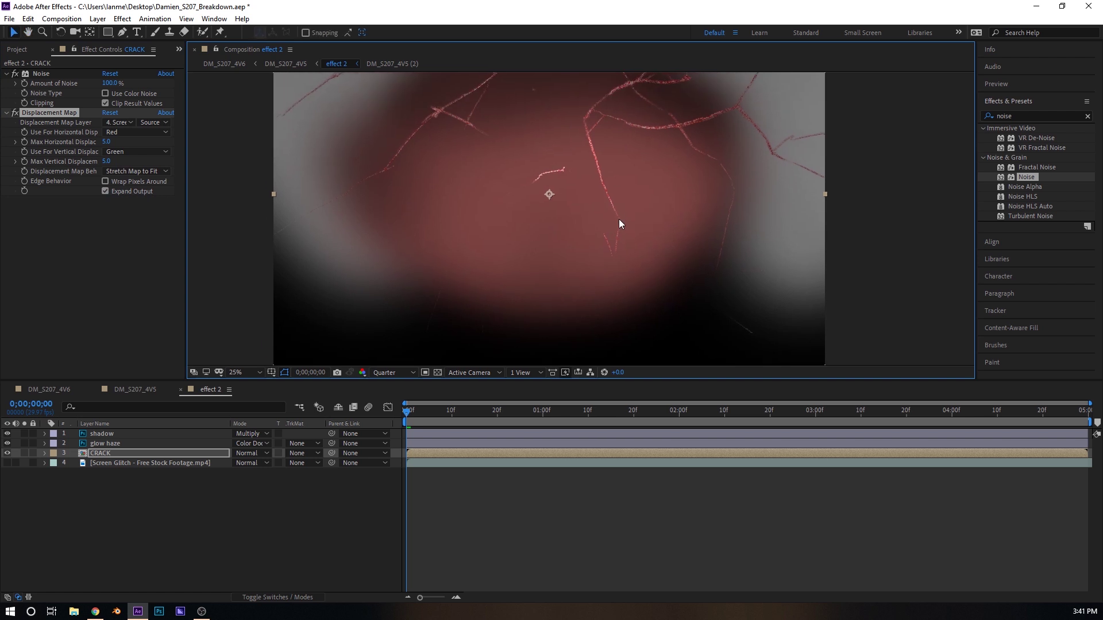
key("space")
key("space")
left_click_drag(615, 426, 272, 424)
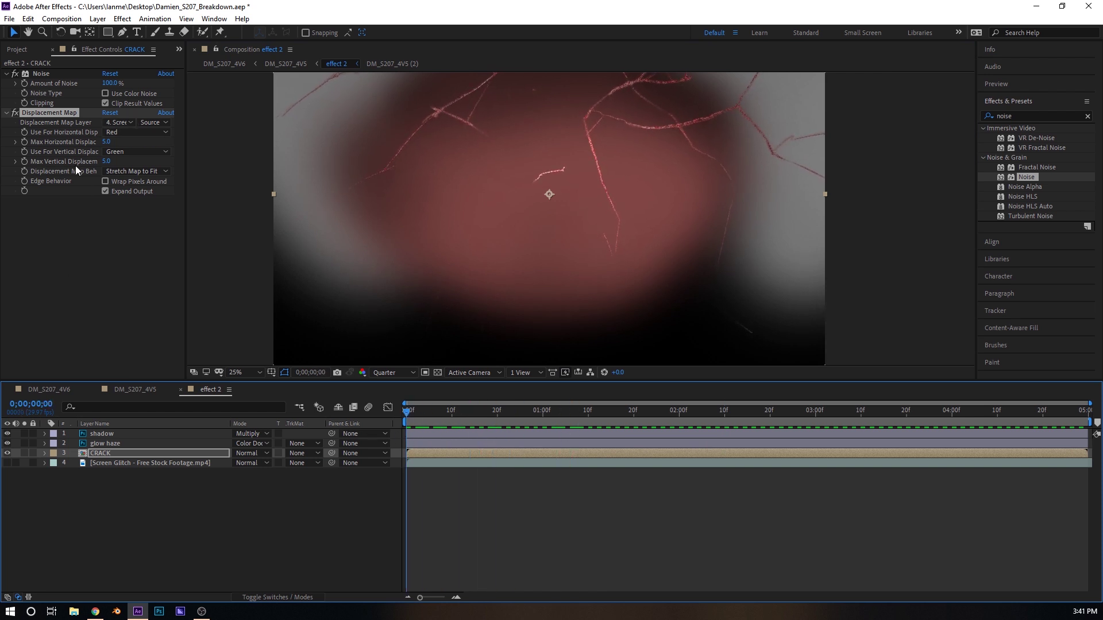
Keyframe Max Horizontal and Max Vertical Displacement at 2 on the first frame
left_click(106, 141)
type("2")
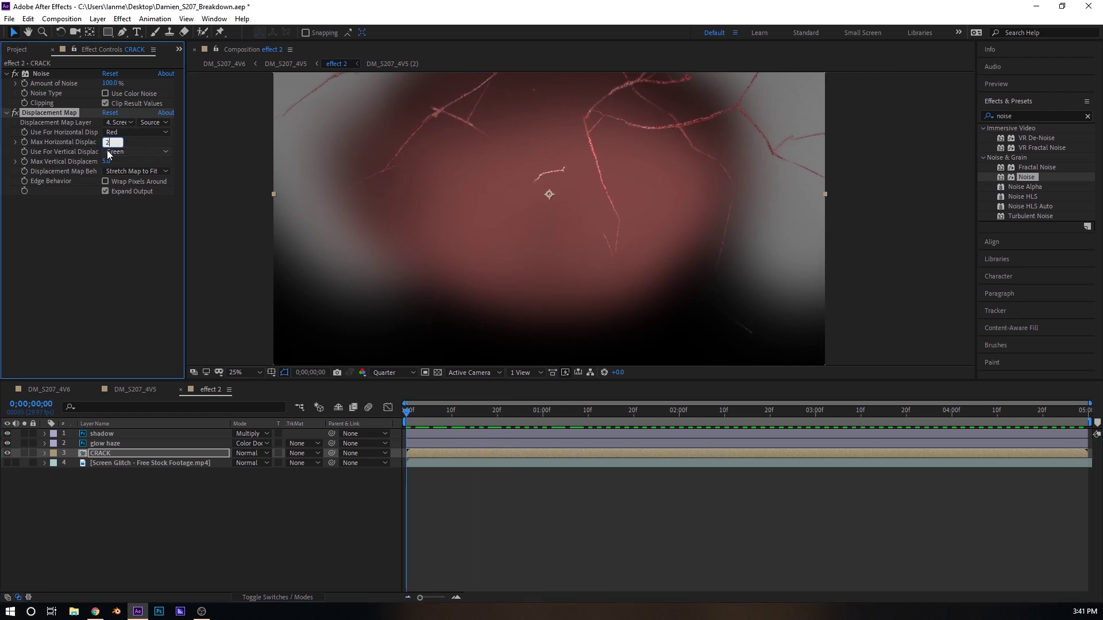
left_click(106, 162)
type("2")
key("Return")
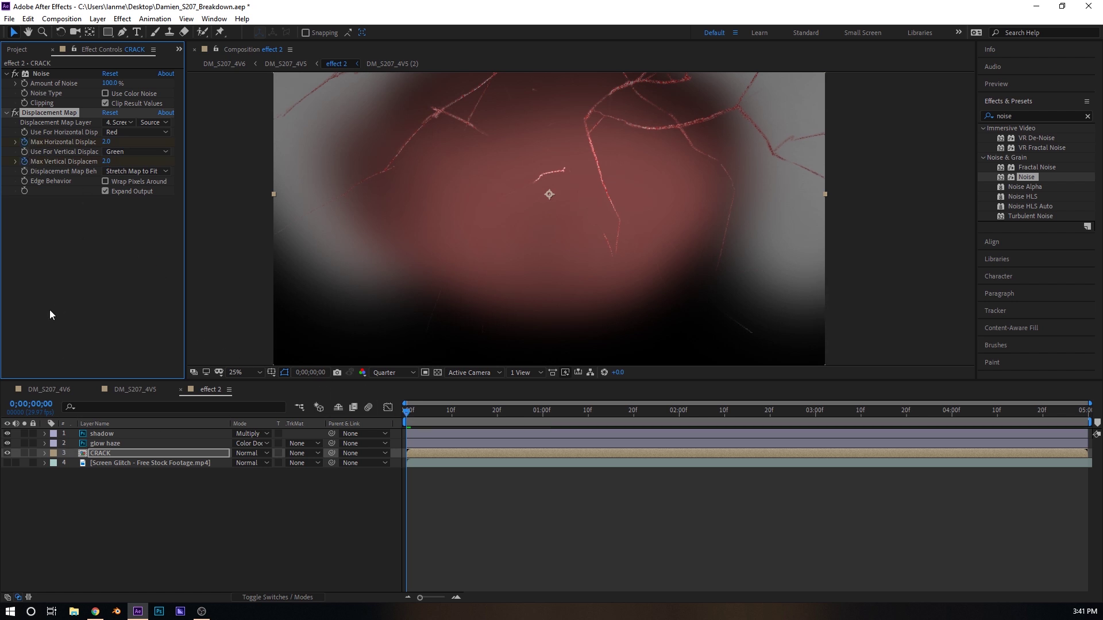
Reveal the CRACK layer's Displacement Map keyframes and set both maximum displacements to 4 at 0;00;01;10
left_click(45, 453)
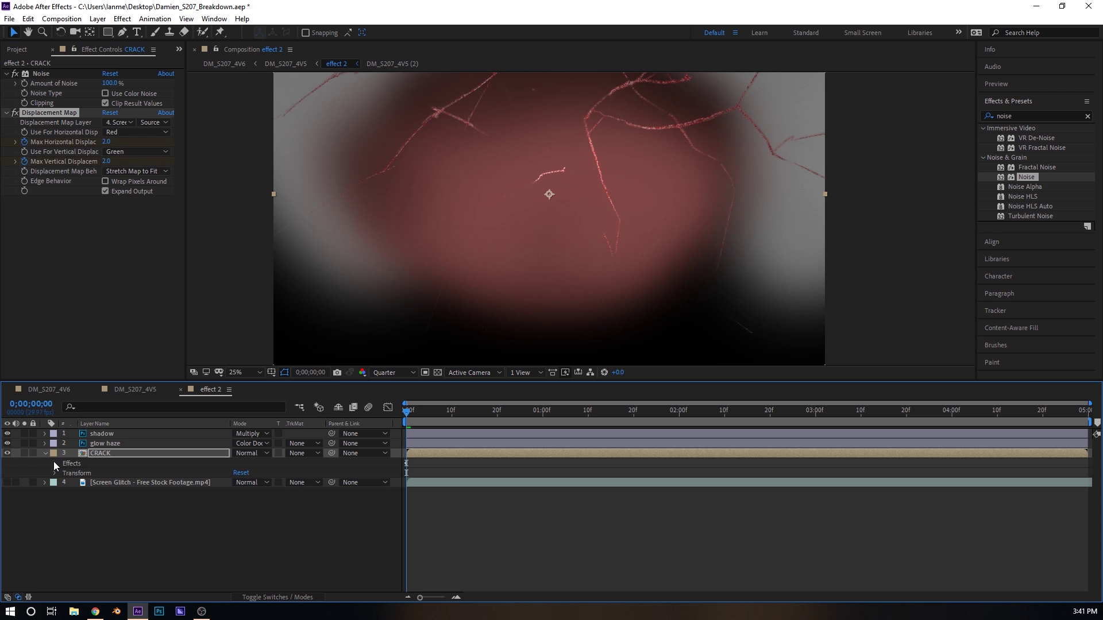
left_click(55, 463)
left_click(65, 483)
scroll(471, 475, "down", 1)
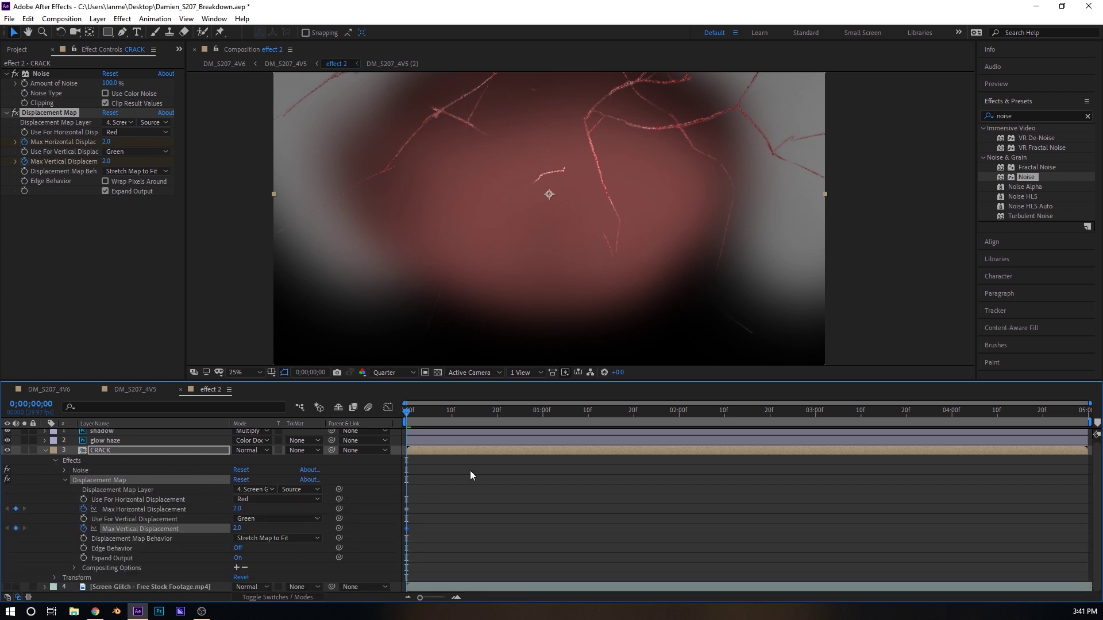
left_click_drag(645, 413, 588, 427)
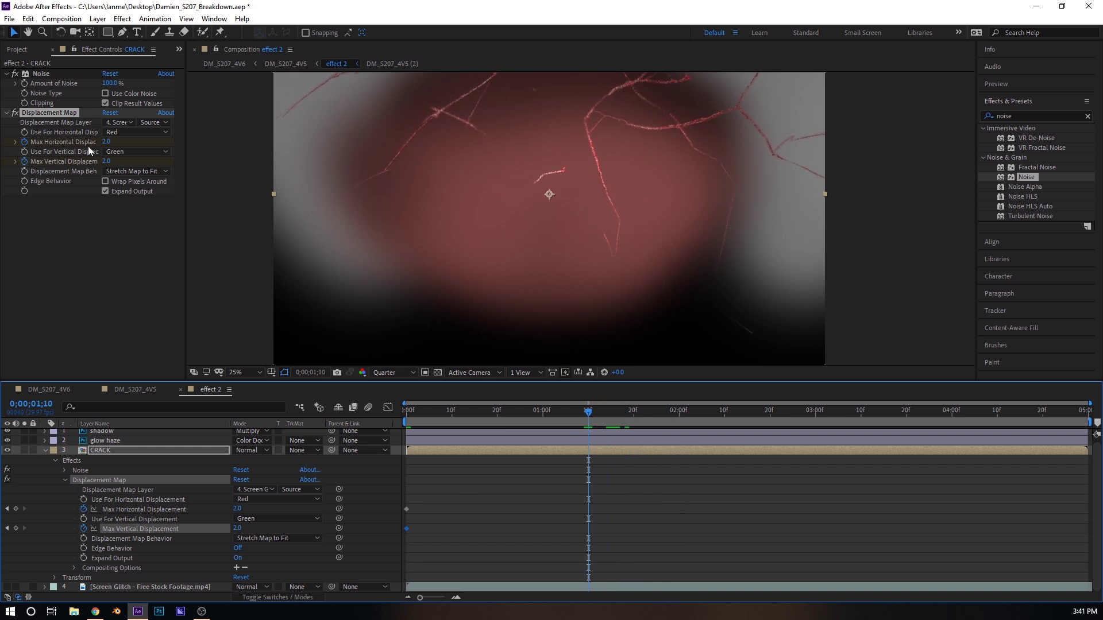
left_click_drag(667, 425, 590, 428)
left_click(107, 141)
type("4")
key("Tab")
type("4")
key("Return")
left_click(144, 239)
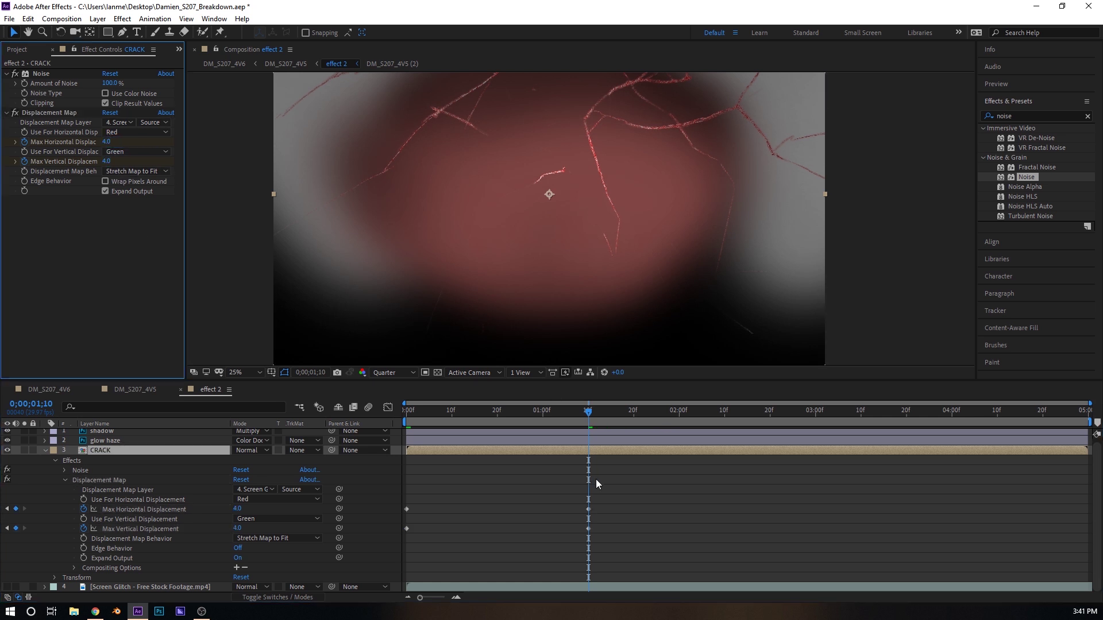
At 0;00;01;12, set Max Horizontal and Max Vertical Displacement to 15
left_click(594, 415)
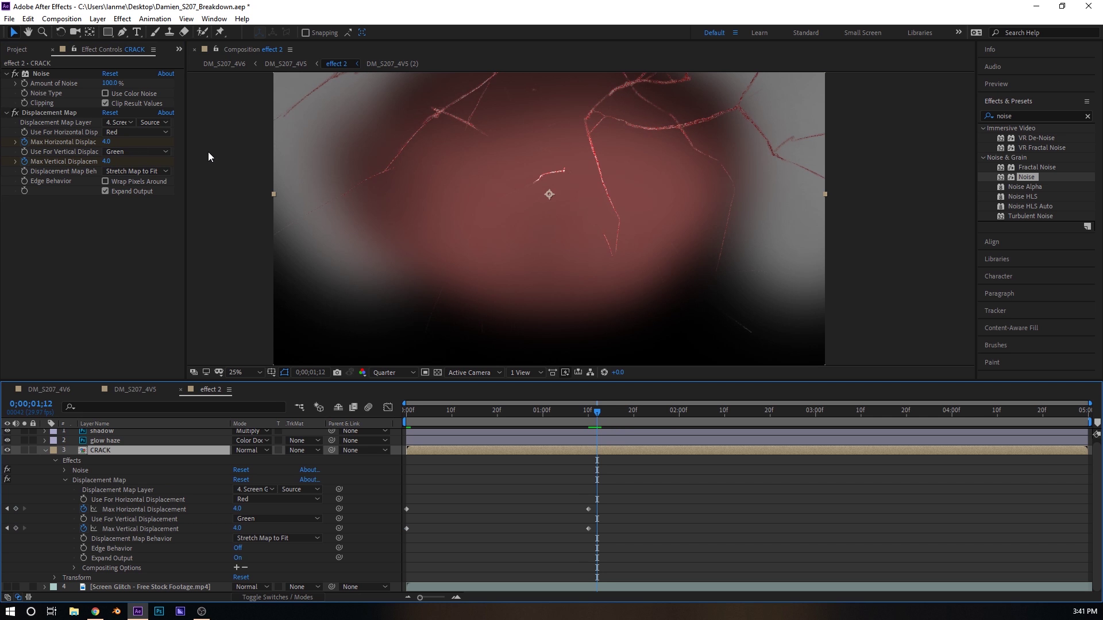
left_click(109, 142)
type("15")
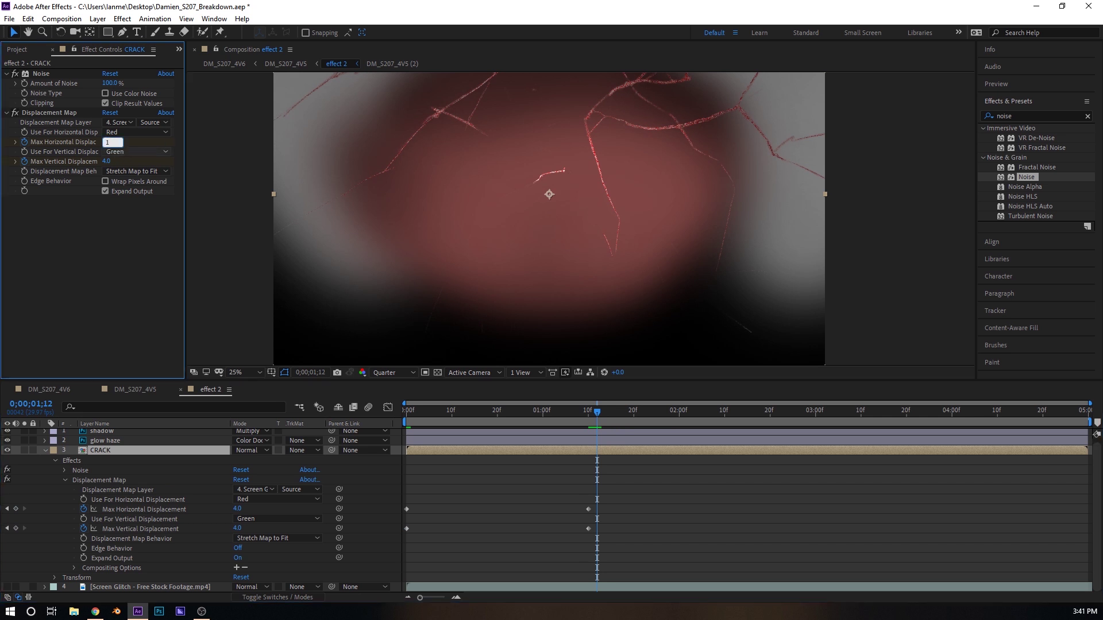
key("Tab")
type("15")
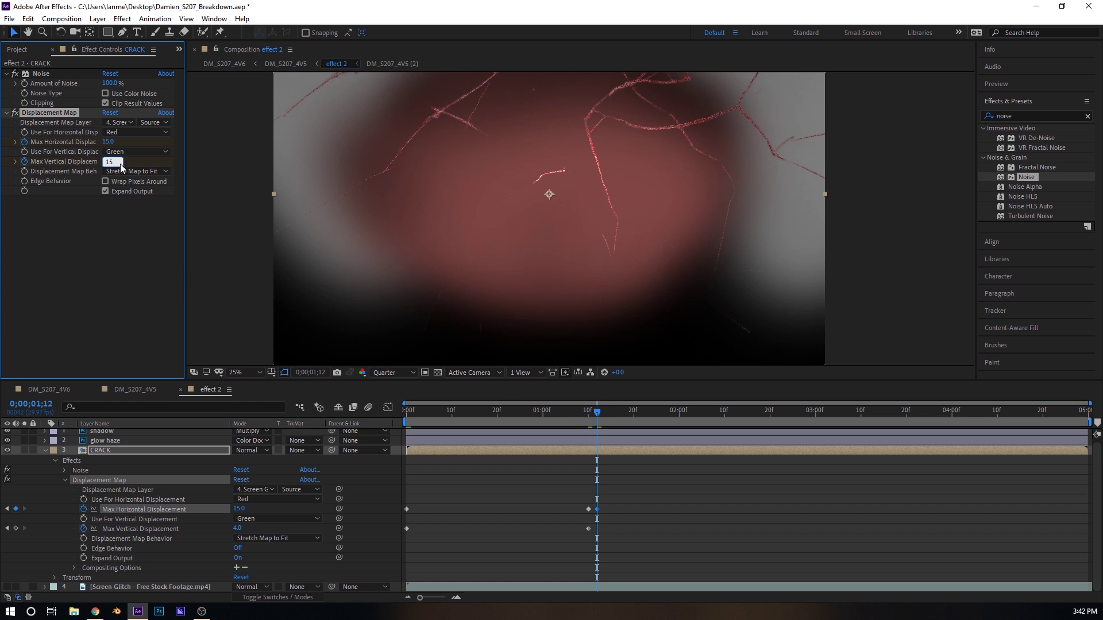
key("Return")
left_click(115, 239)
Bring both maximum displacement values back down to 4 at 0;00;01;14
key("Home")
left_click_drag(591, 411, 607, 425)
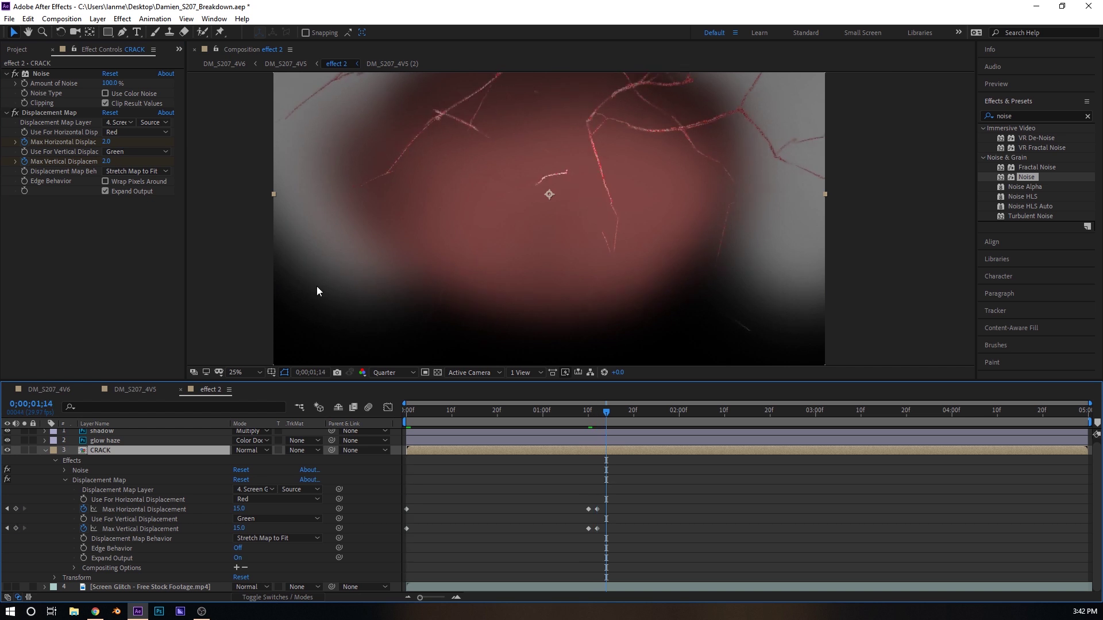
left_click(109, 141)
type("4")
key("Return")
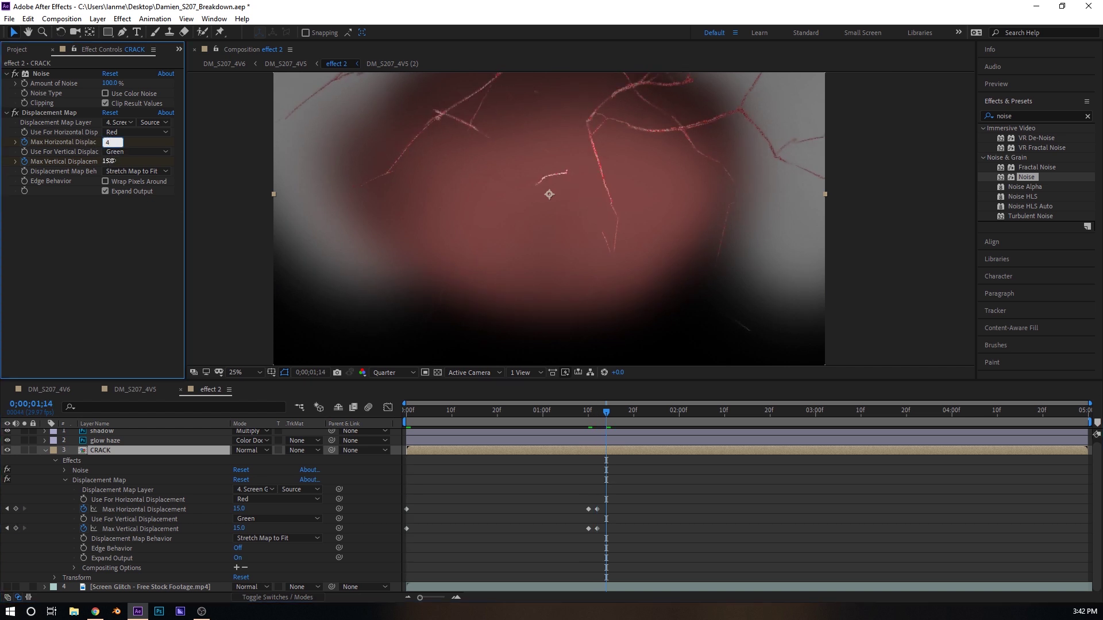
Copy the three pairs of glitch keyframes between 0;00;01;10 and 0;00;01;14 and paste them at 0;00;03;00
left_click_drag(578, 503, 649, 536)
left_click_drag(738, 432, 816, 433)
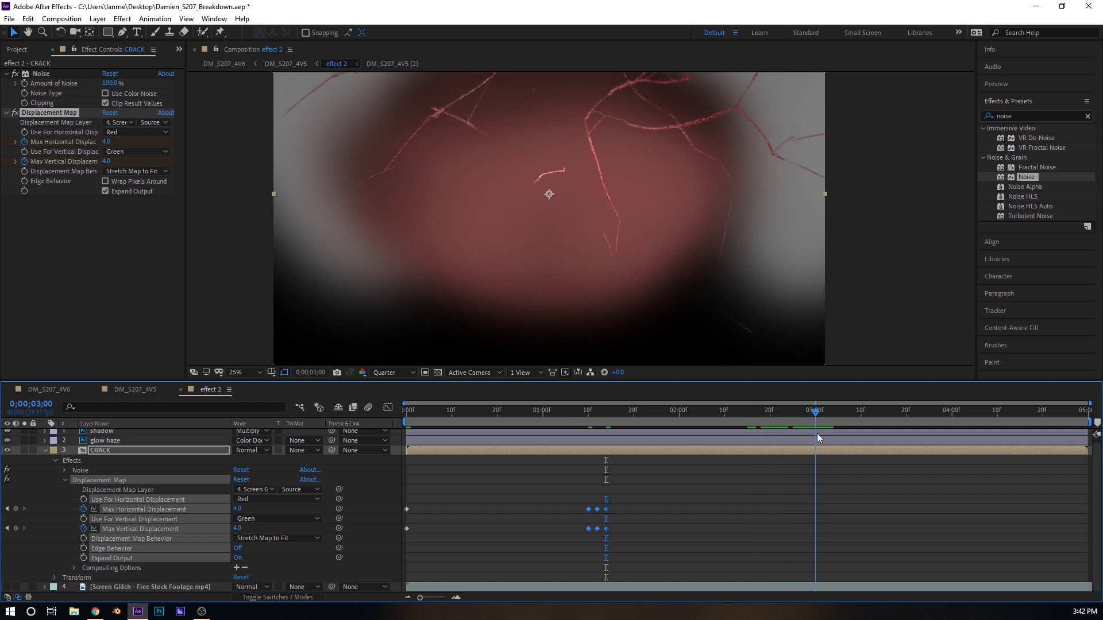
key("ctrl+v")
Play effect 2 from the start to preview the glitch bursts, and close that composition
key("Home")
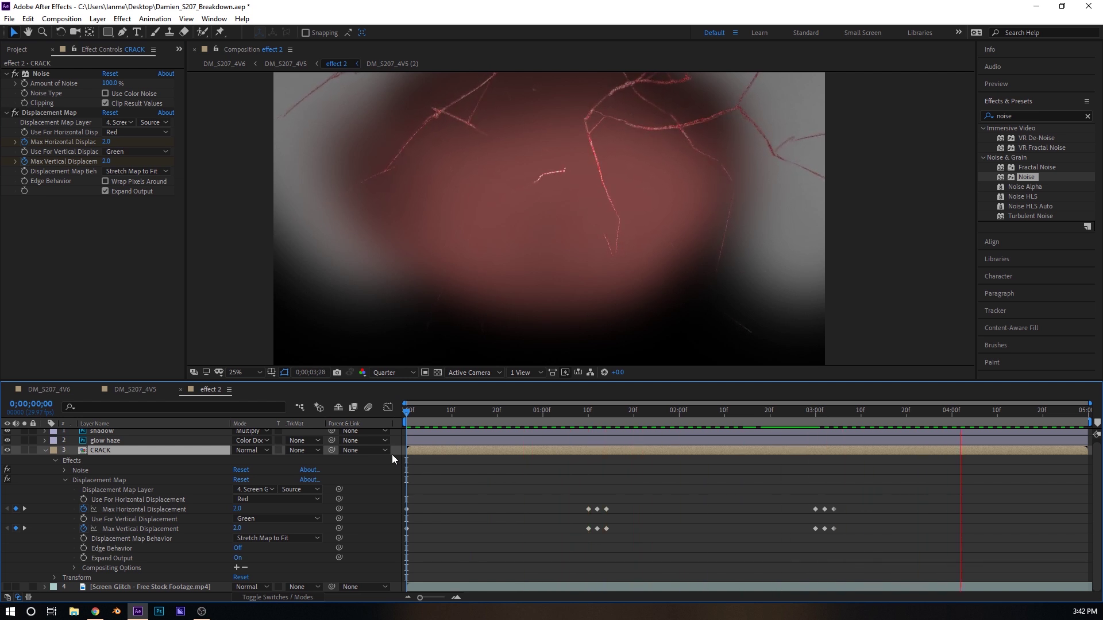
left_click(594, 418)
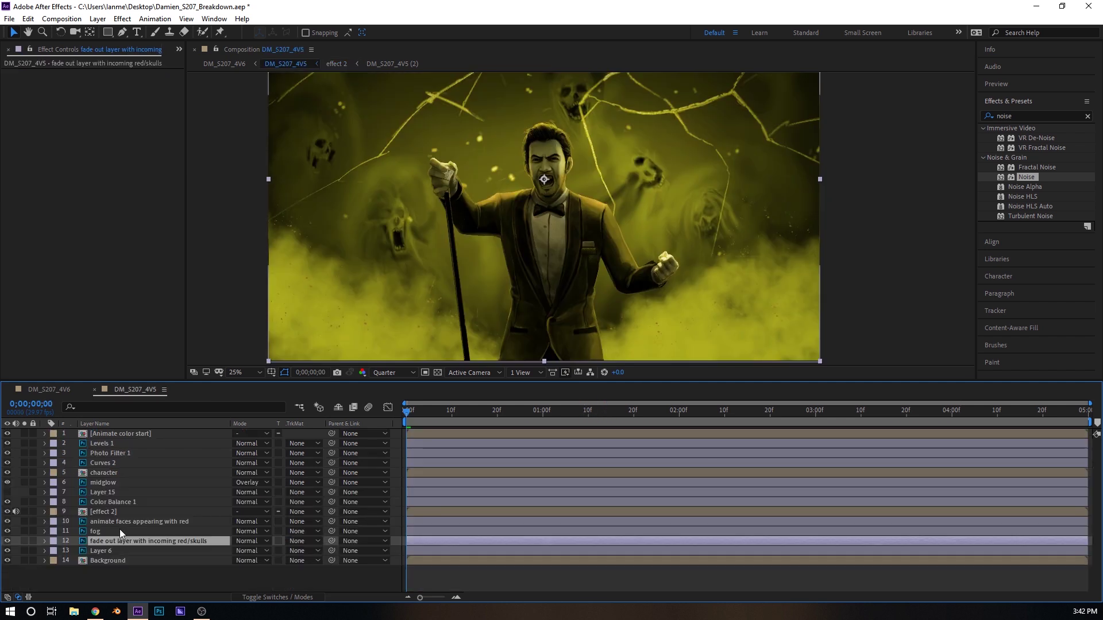
left_click(180, 389)
Select the animate faces appearing with red layer in DM_S207_4V5, go to 0;00;01;10, and reveal its transform properties
left_click(122, 520)
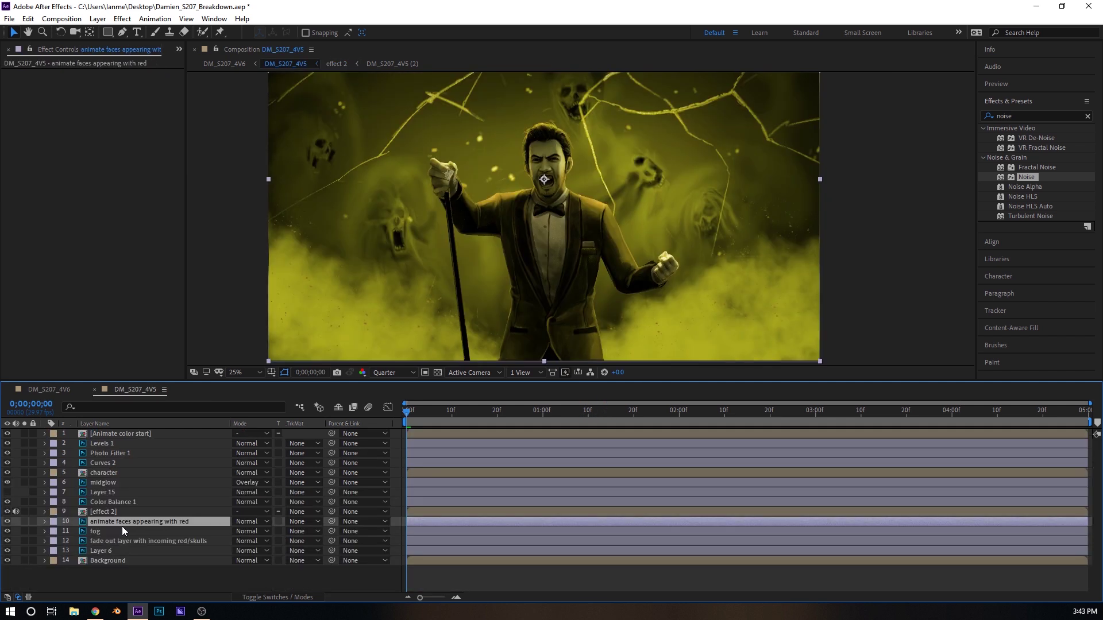
left_click_drag(549, 413, 589, 412)
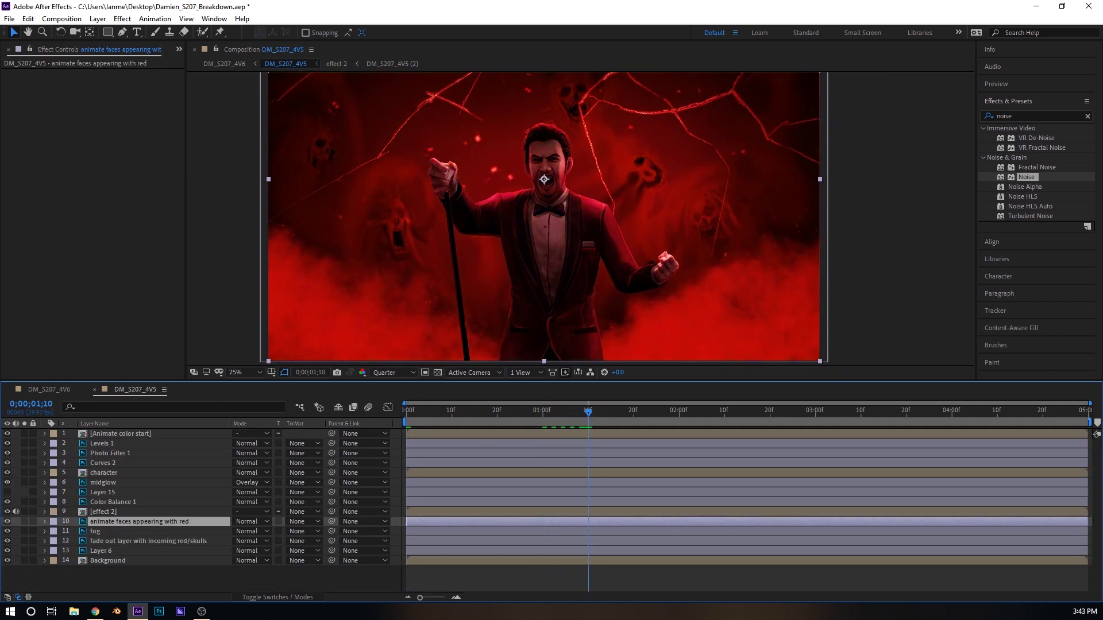
left_click(44, 521)
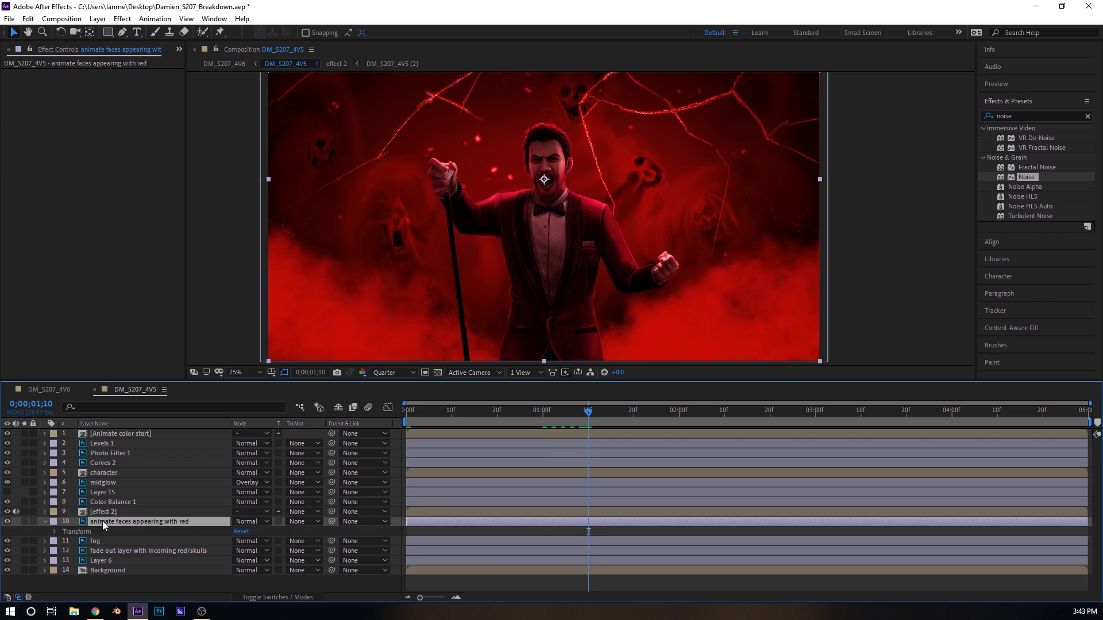
left_click(54, 532)
scroll(132, 504, "down", 1)
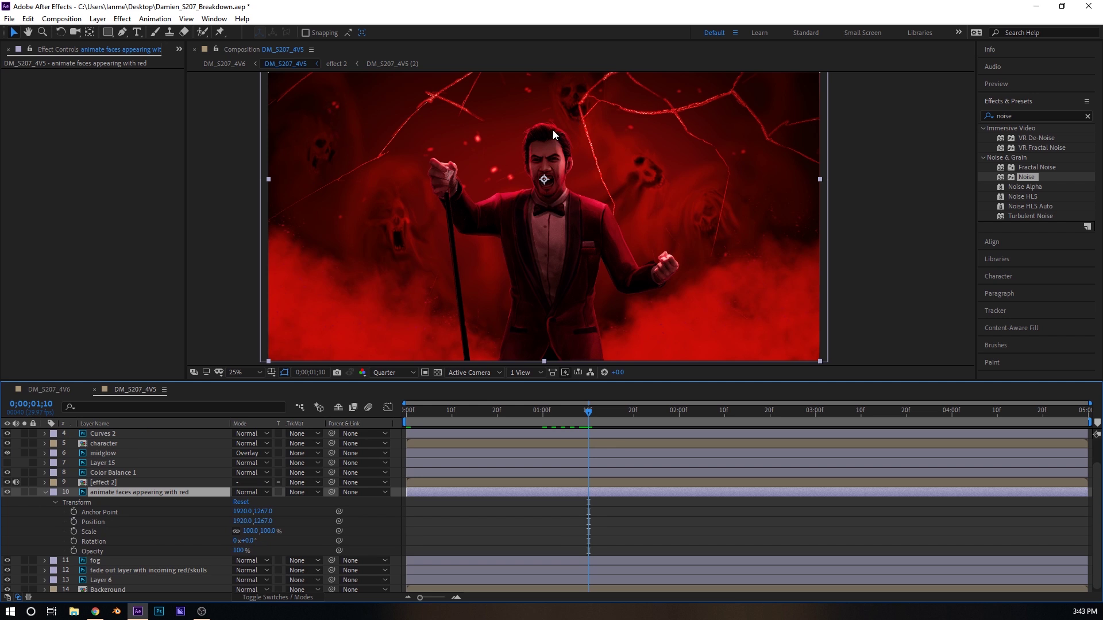
Draw a closed Pen tool mask on the faces layer around the large screaming face beside the character's cane
left_click(122, 32)
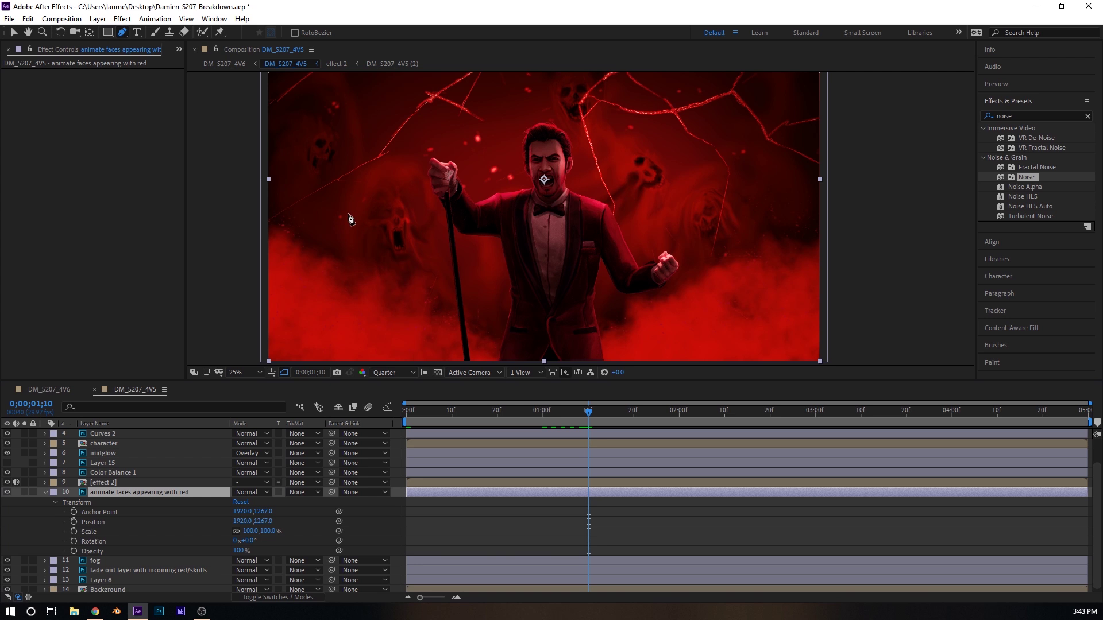
left_click(427, 211)
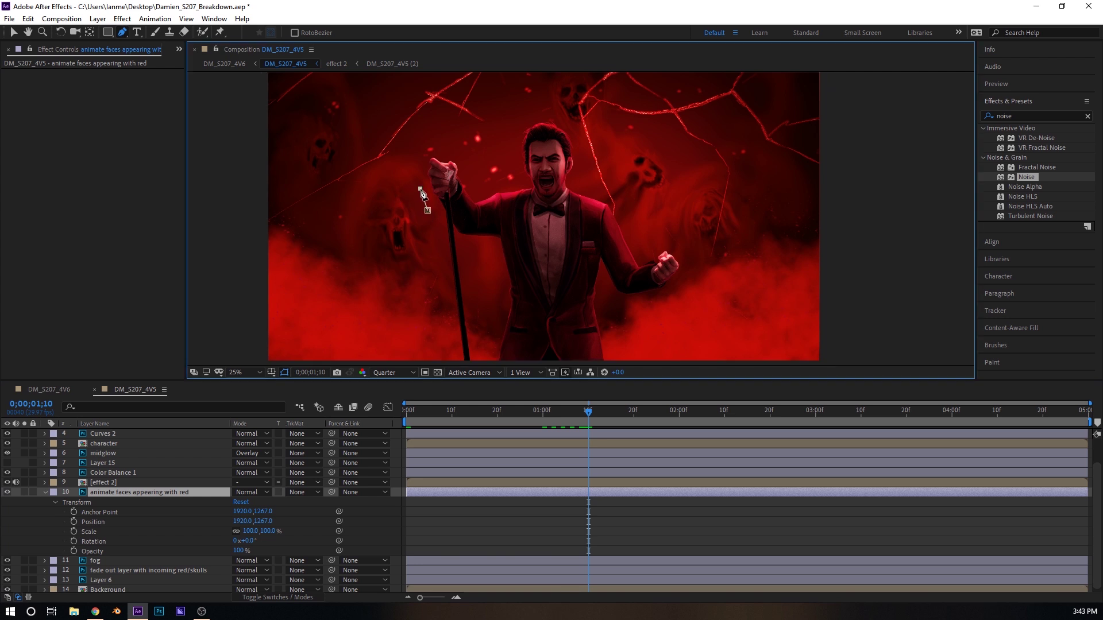
left_click(420, 188)
left_click(395, 171)
left_click(374, 181)
left_click(357, 201)
left_click(362, 228)
left_click(373, 262)
left_click(389, 284)
left_click(411, 303)
left_click(431, 308)
left_click(439, 299)
left_click(439, 273)
left_click(436, 253)
left_click(430, 228)
left_click(427, 210)
Draw a second closed mask around the small skull at the upper left, pulling its lowest and upper-left points inward
left_click(338, 159)
left_click(349, 135)
left_click(328, 114)
left_click(288, 115)
left_click(286, 144)
left_click(284, 178)
left_click(304, 201)
left_click(319, 182)
left_click(339, 159)
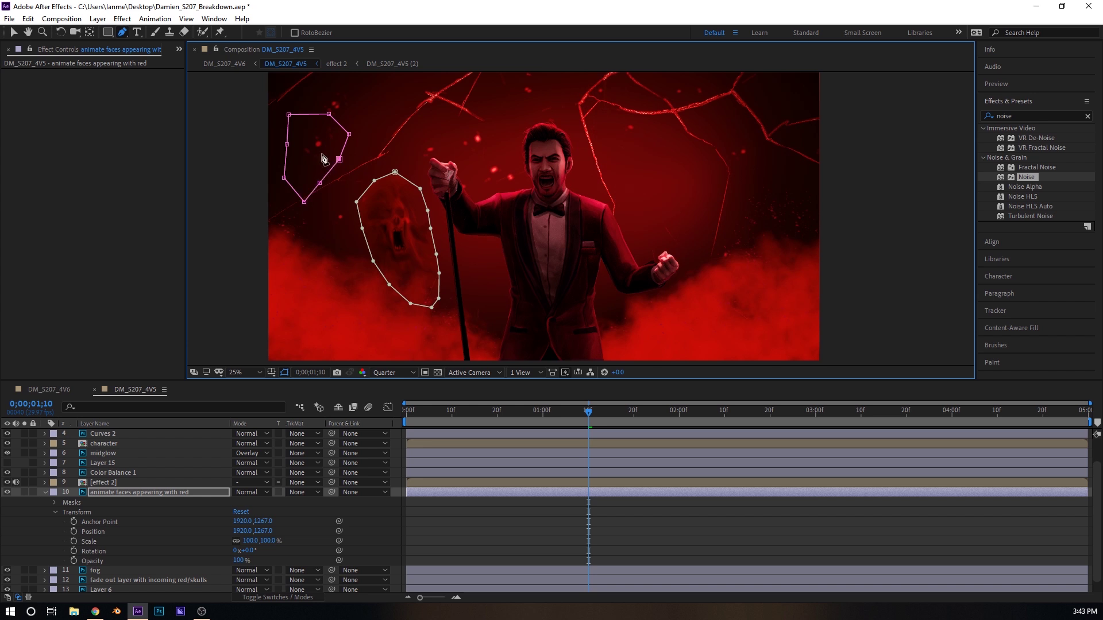
left_click_drag(304, 201, 305, 196)
left_click_drag(289, 115, 296, 122)
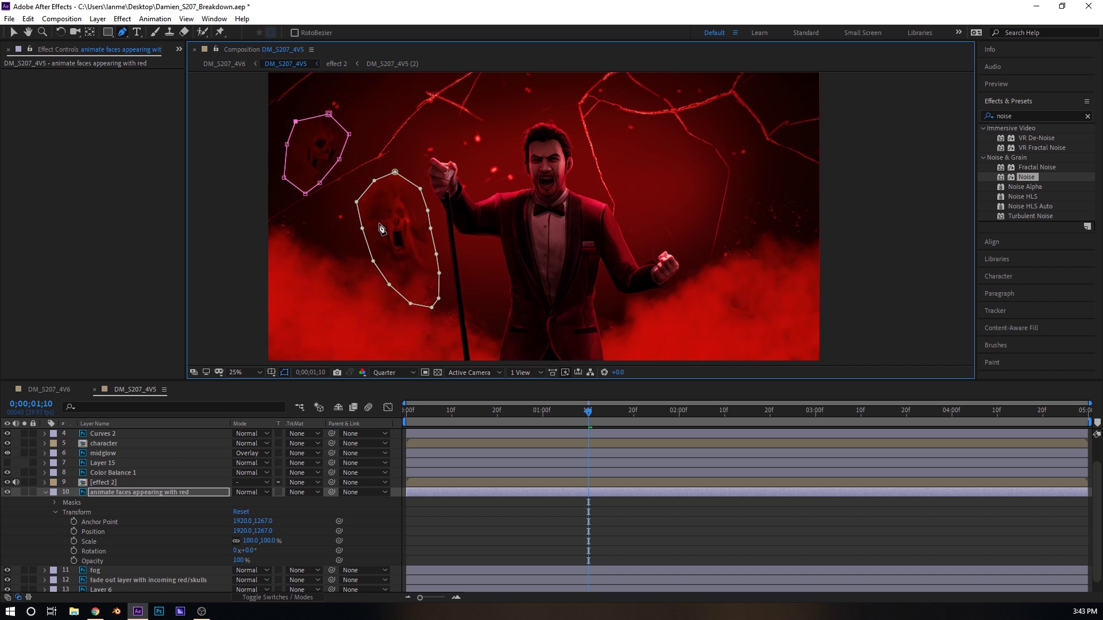
Duplicate the masked faces layer, delete all masks from the copy, and reselect the original layer
left_click(127, 491)
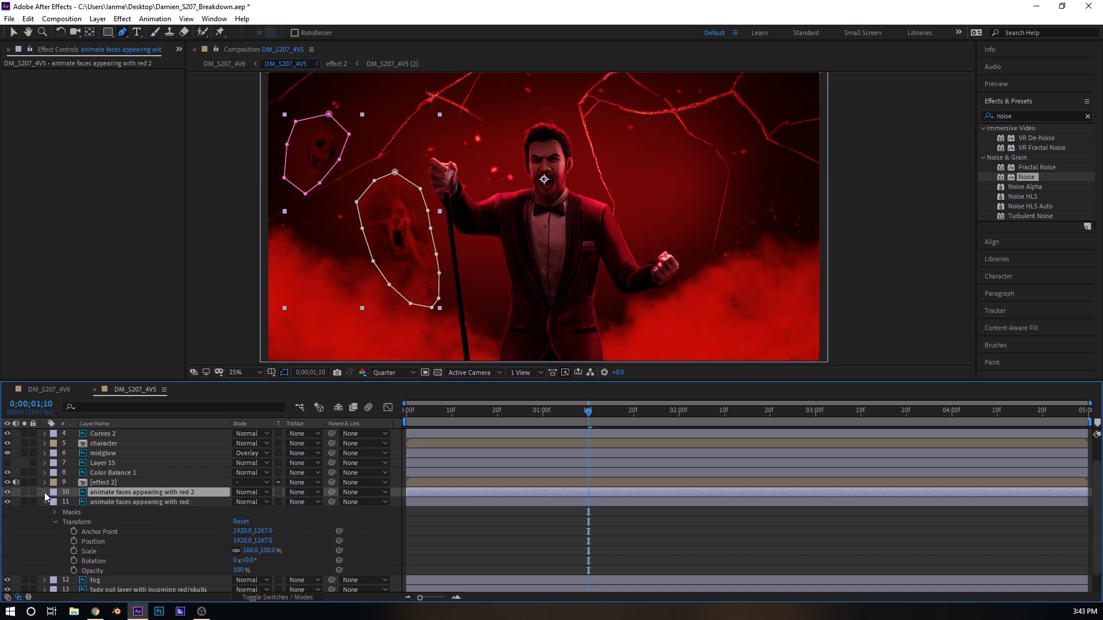
key("ctrl+d")
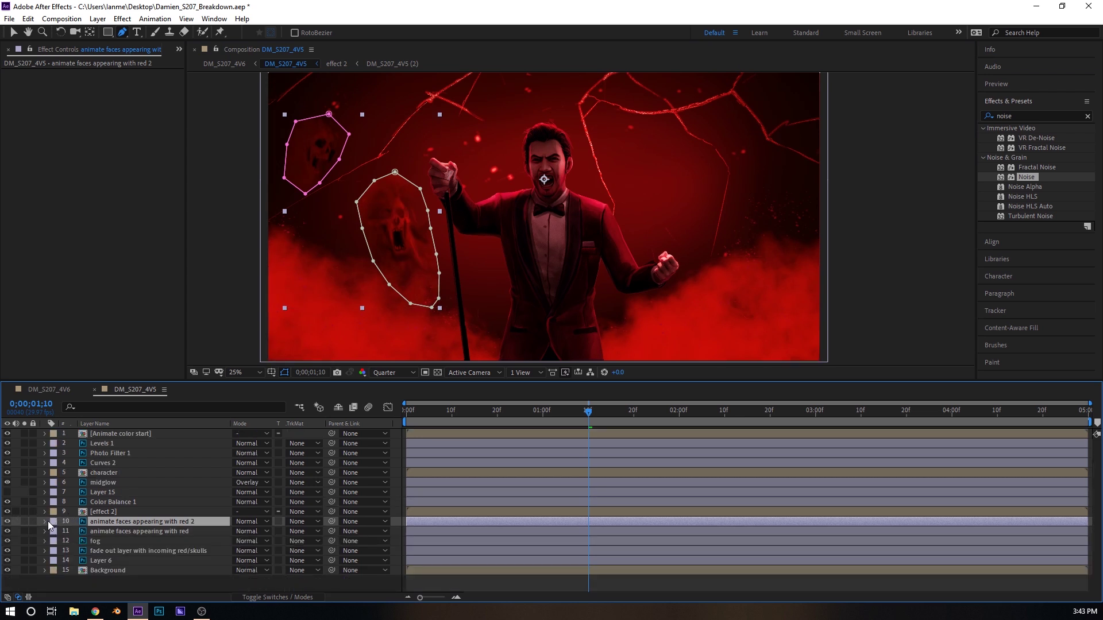
left_click(45, 521)
left_click(67, 528)
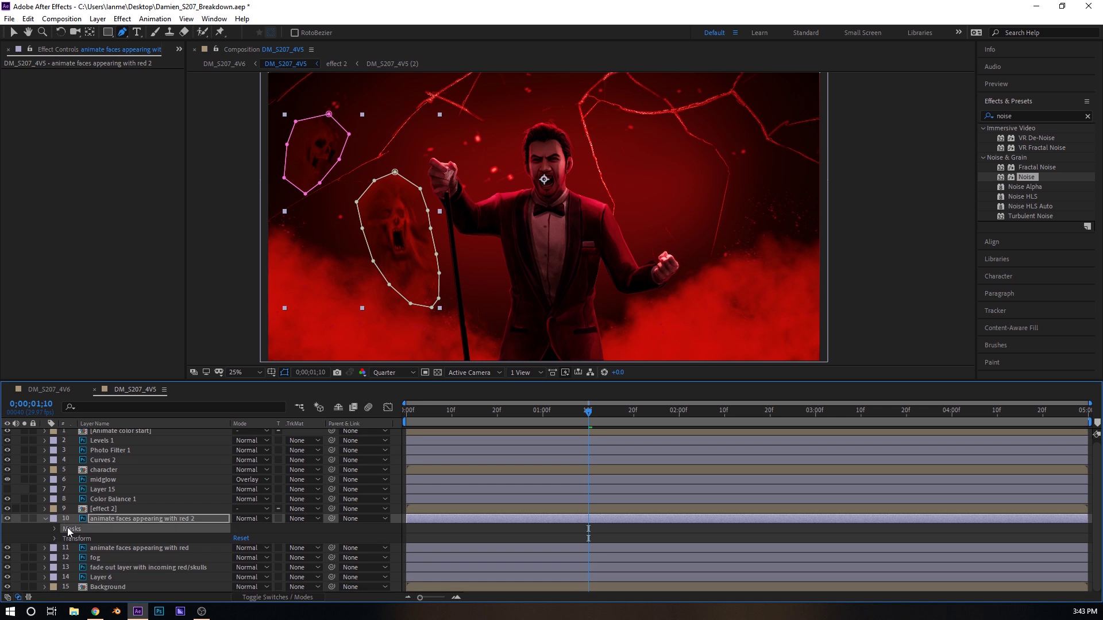
key("Delete")
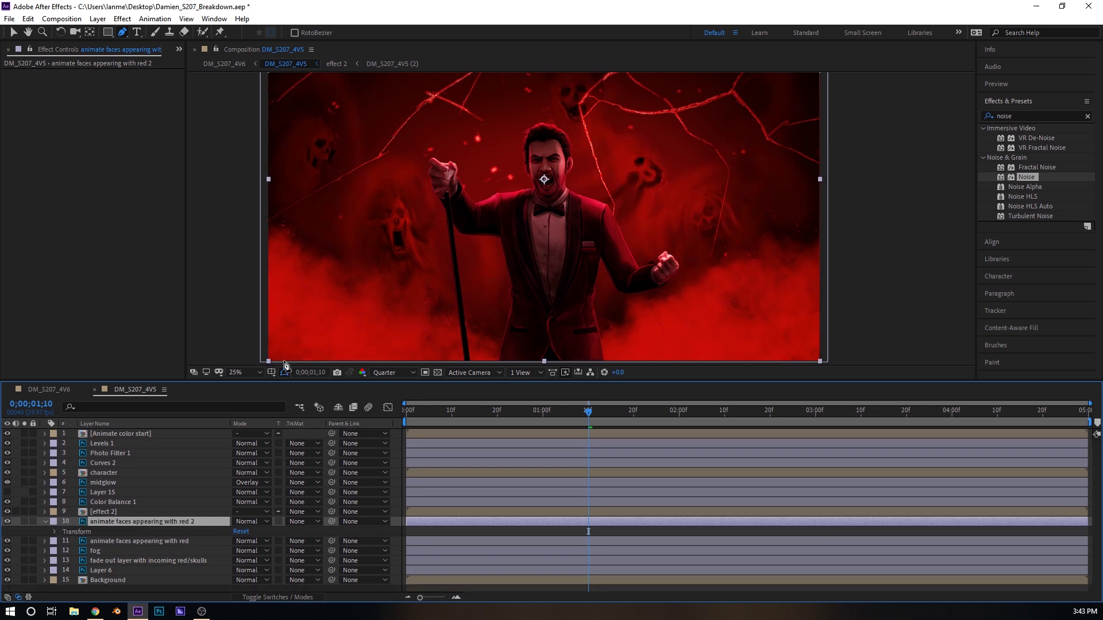
left_click(132, 542)
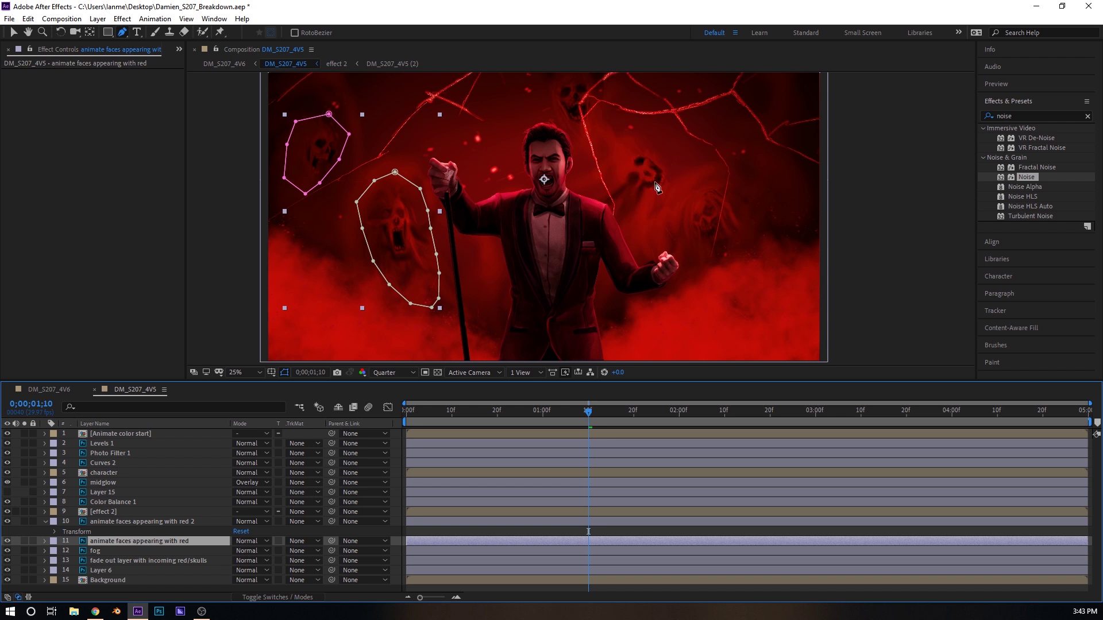
Draw closed masks around the three remaining skulls on the faces layer: two beside the character's raised shoulder and one above his head
left_click(632, 140)
left_click(619, 156)
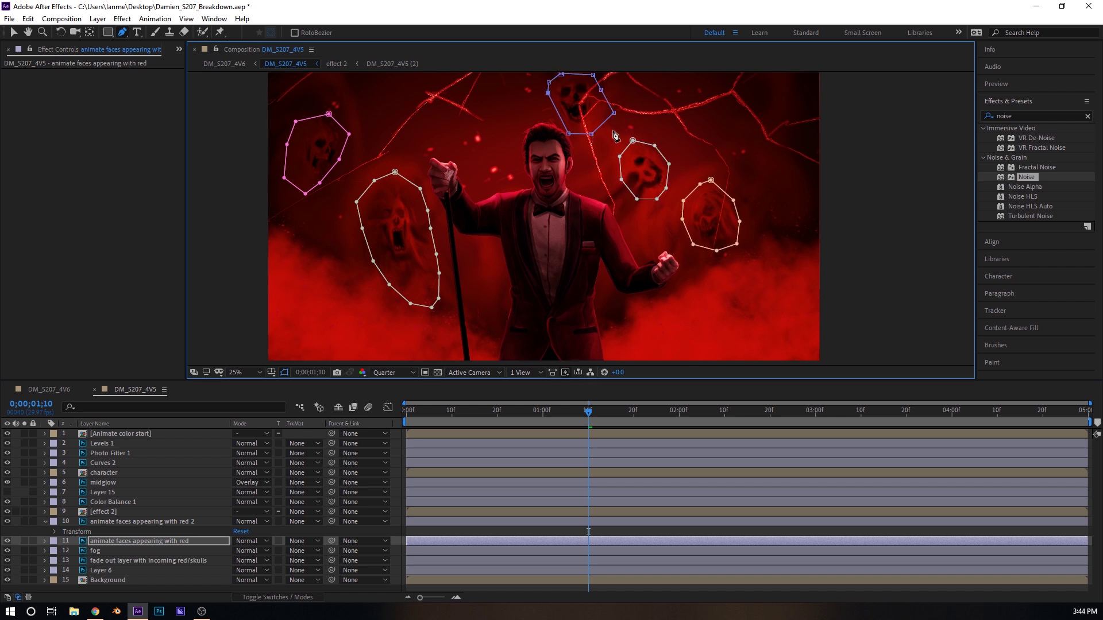
Collapse the duplicate faces layer, then select all five masks on the original faces layer and reveal their properties
left_click(46, 522)
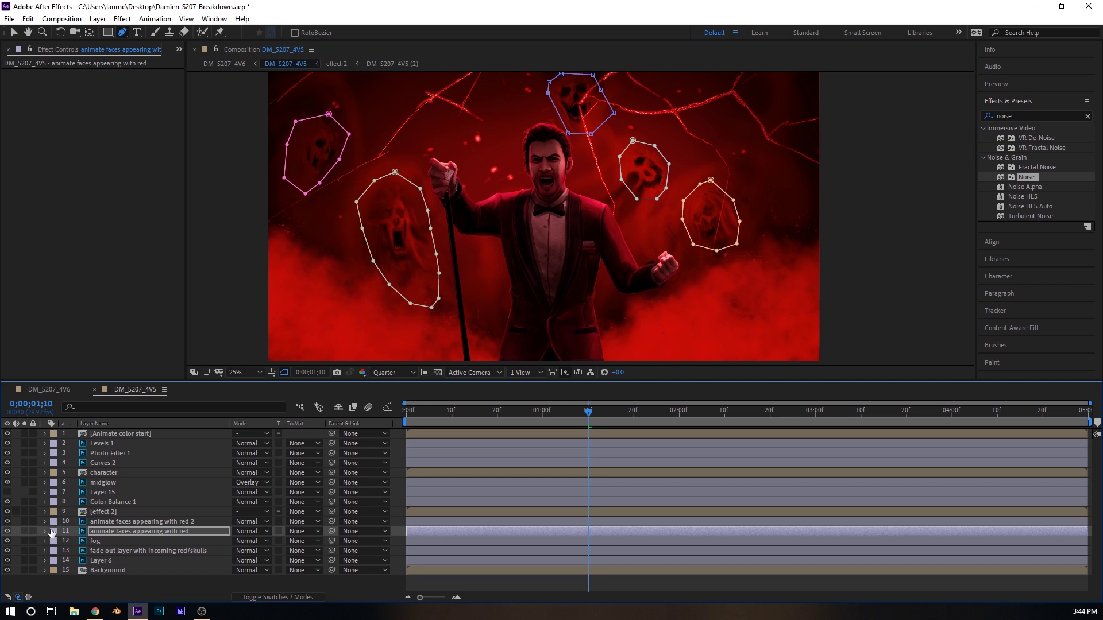
left_click(46, 532)
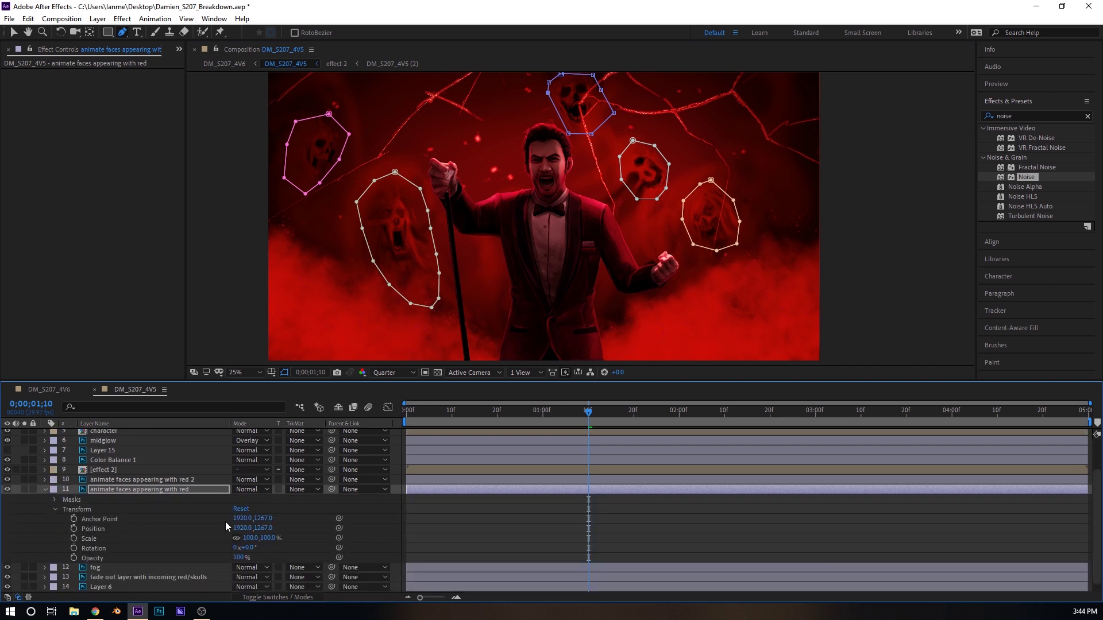
left_click(54, 509)
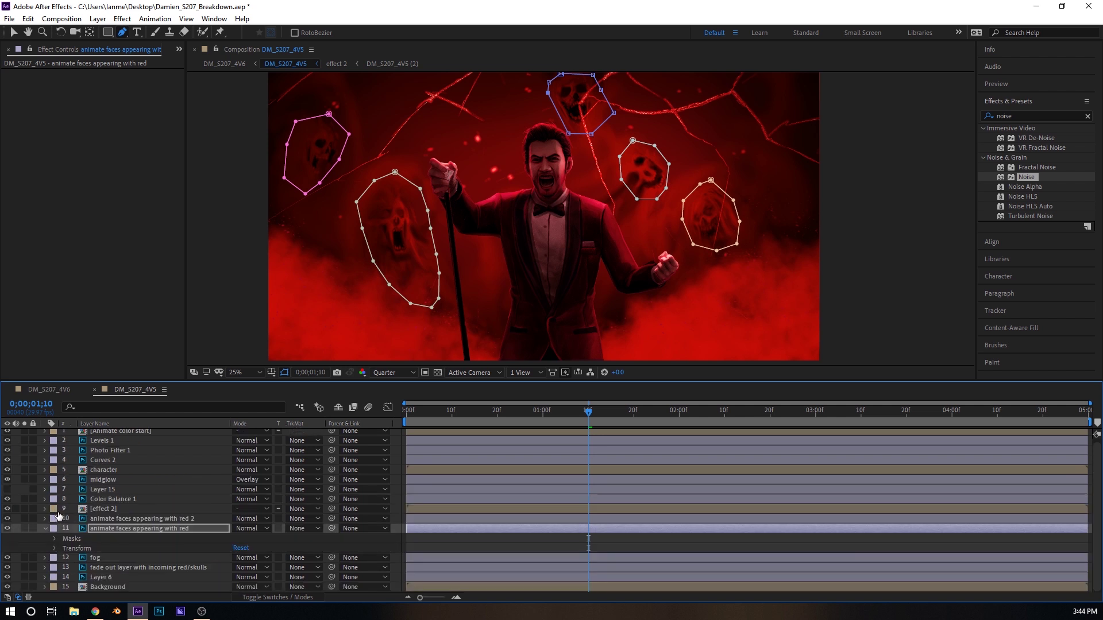
left_click(54, 539)
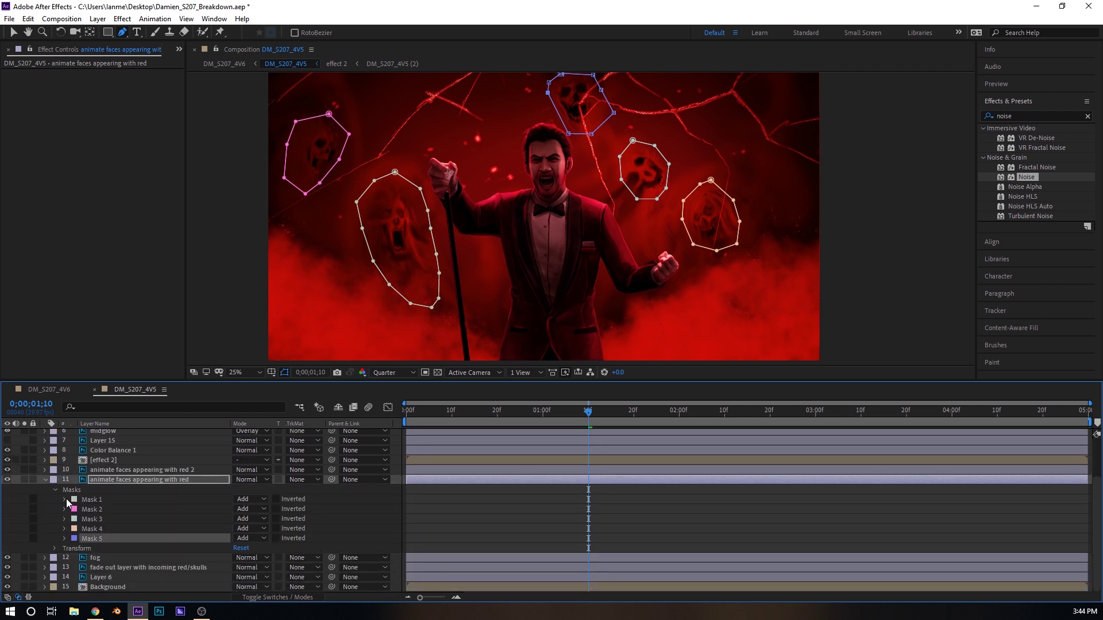
left_click(66, 499)
left_click(92, 539, "shift")
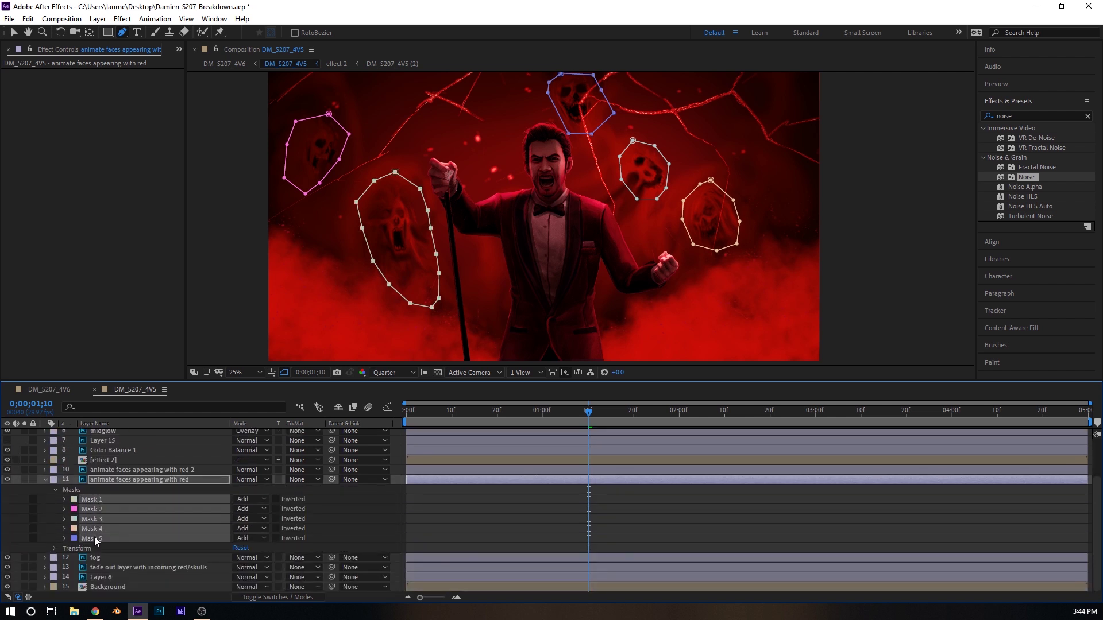
left_click(64, 499)
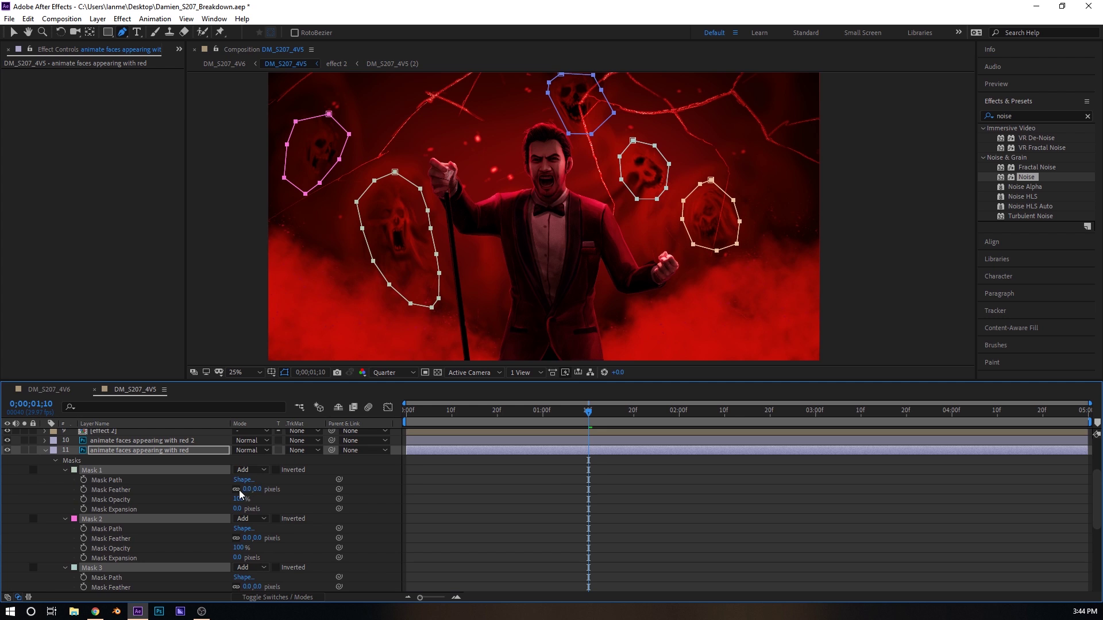
Hide the duplicate faces layer and set the feather of all five masks on the original to 135 pixels
left_click(7, 441)
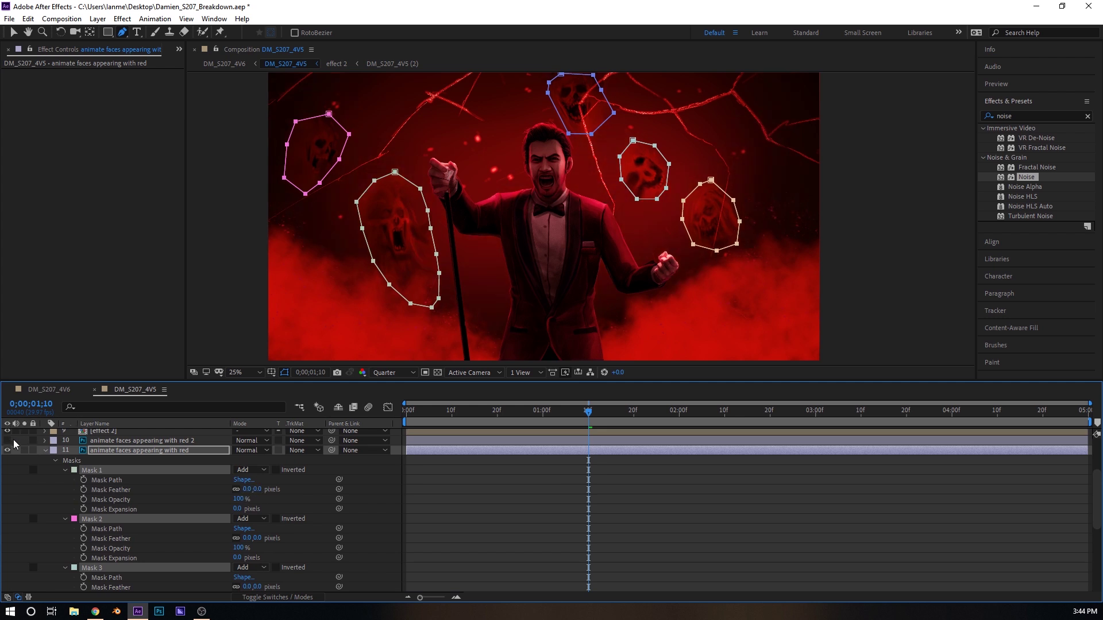
left_click_drag(255, 490, 332, 486)
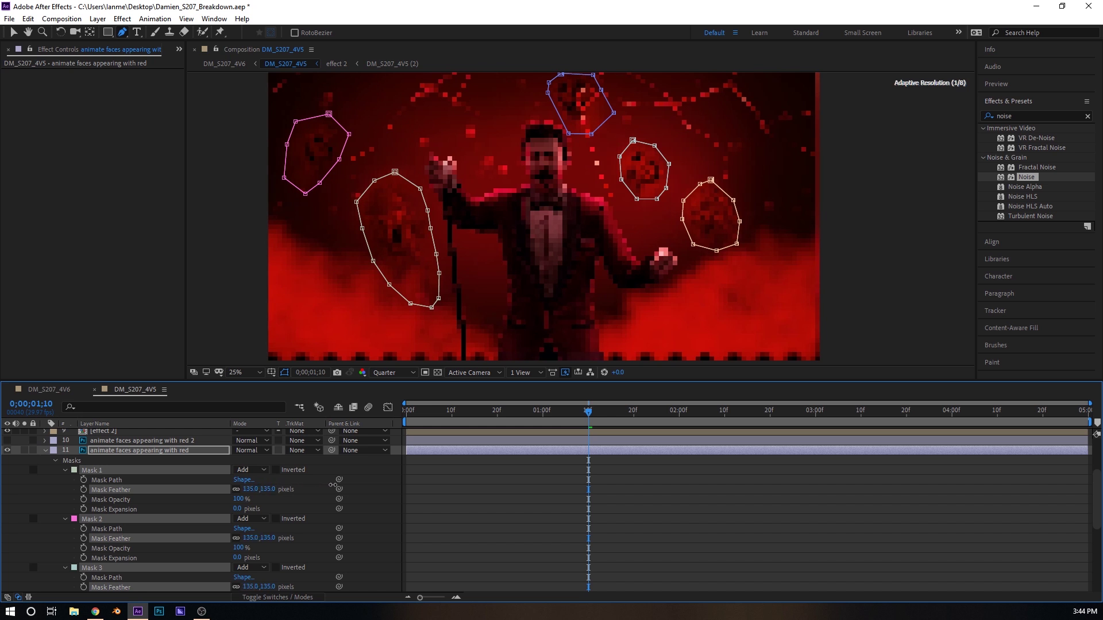
left_click(251, 489)
type("135")
key("Return")
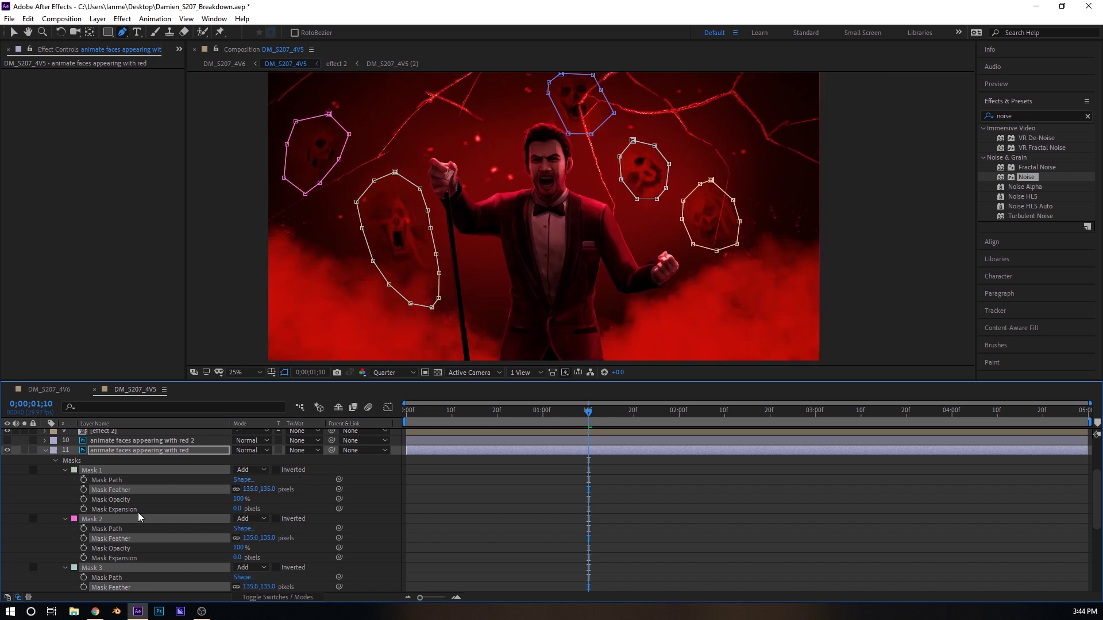
left_click(114, 509)
scroll(135, 511, "down", 1)
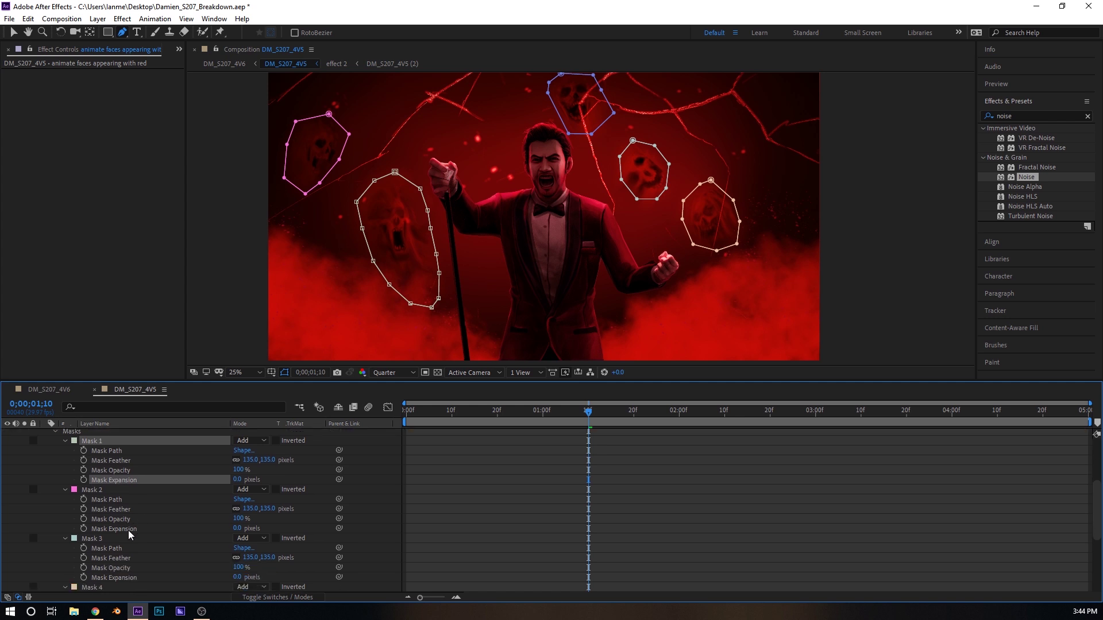
scroll(129, 530, "up", 2)
left_click(46, 479)
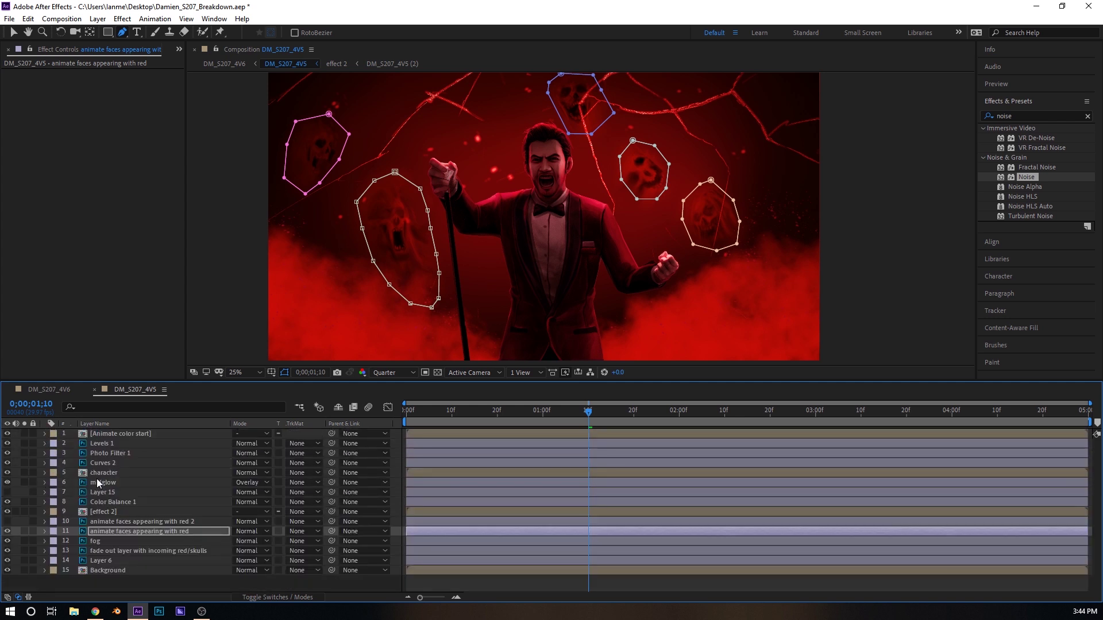
Create a 3840 x 2534 px cyan solid above the duplicate faces layer and turn off its visibility
left_click(115, 518)
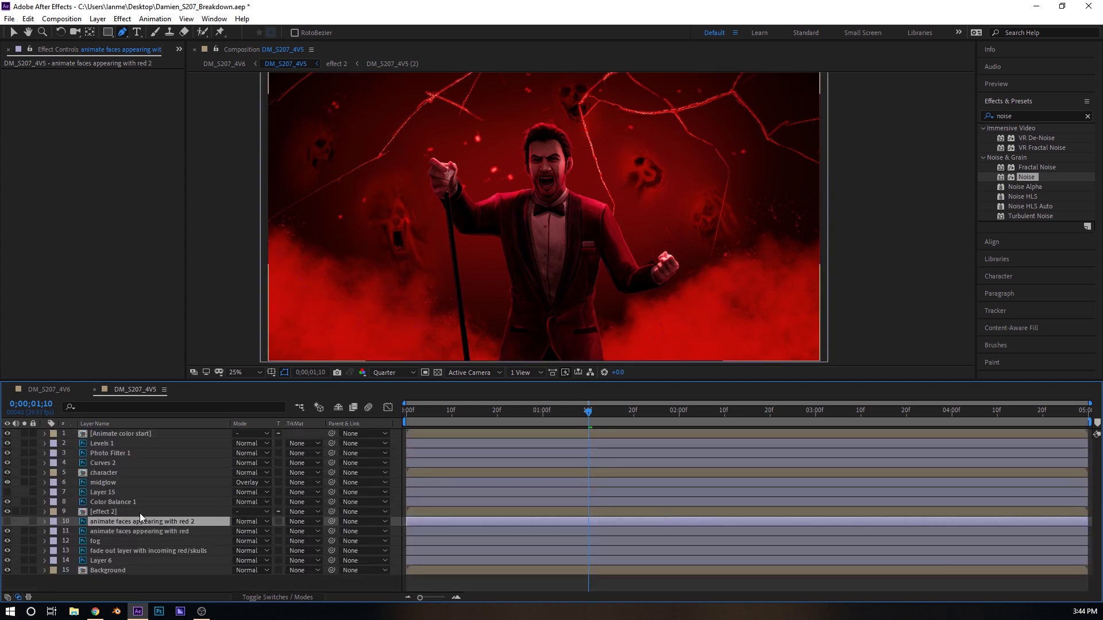
left_click(98, 18)
mouse_move(115, 36)
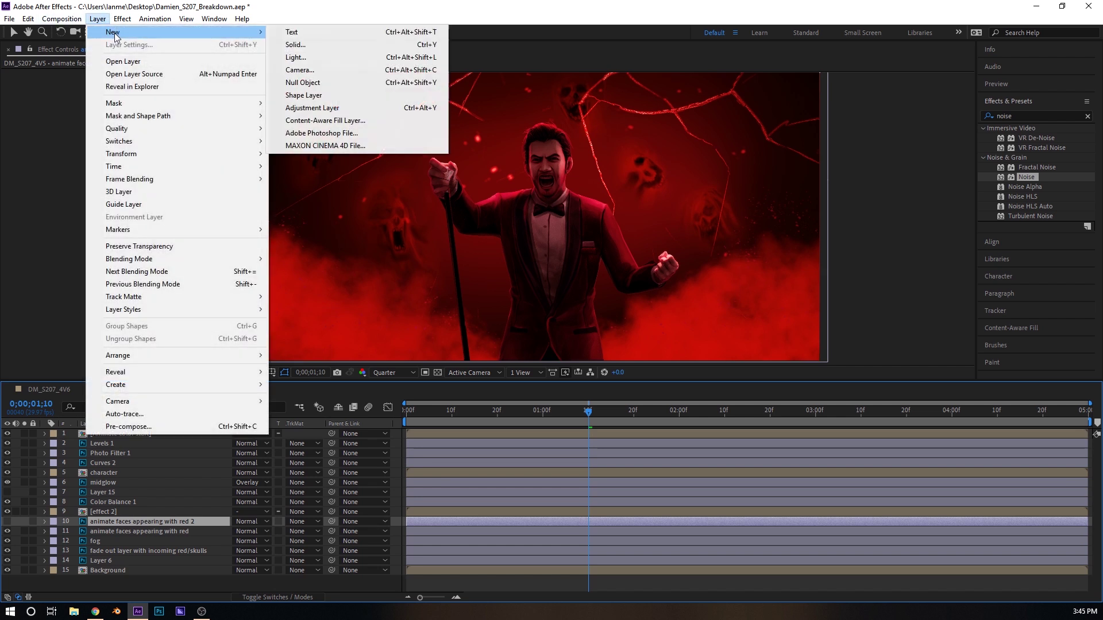
left_click(312, 45)
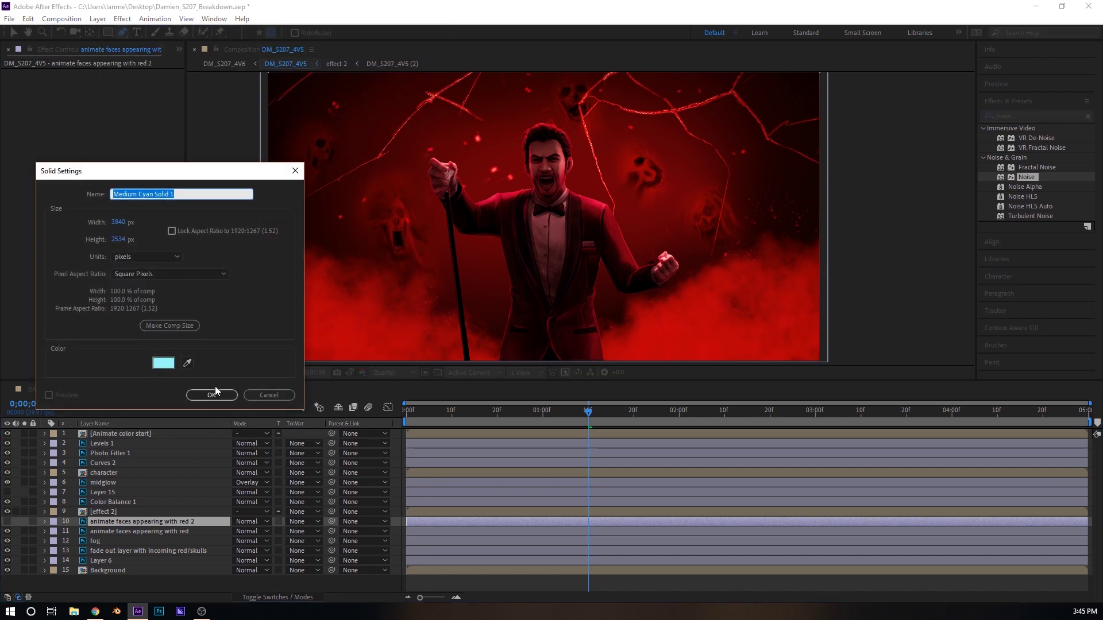
left_click(214, 394)
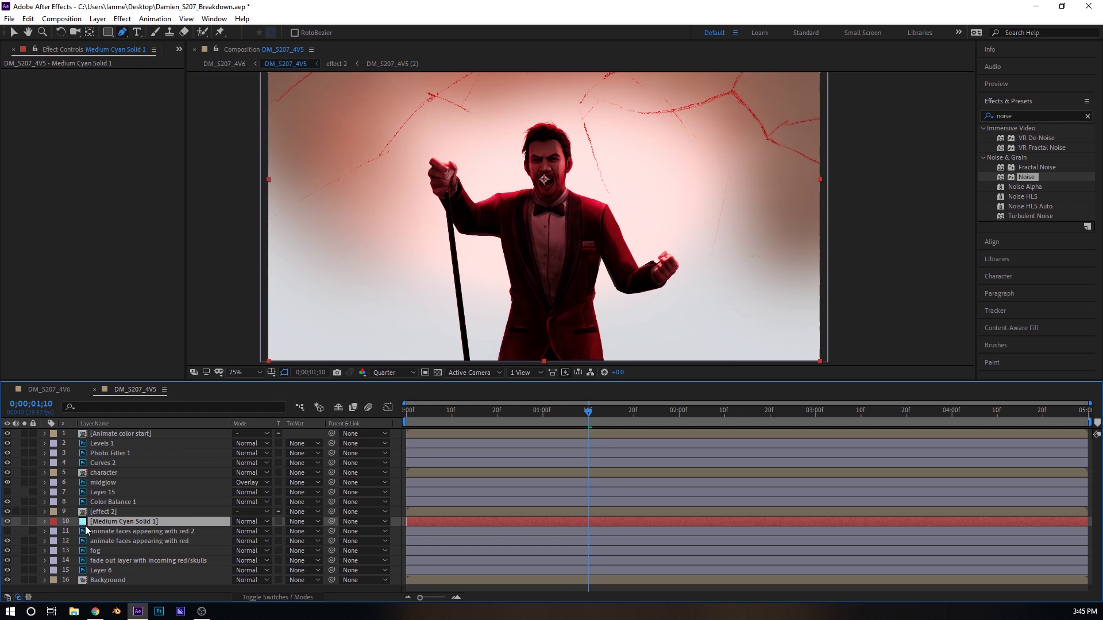
left_click(7, 522)
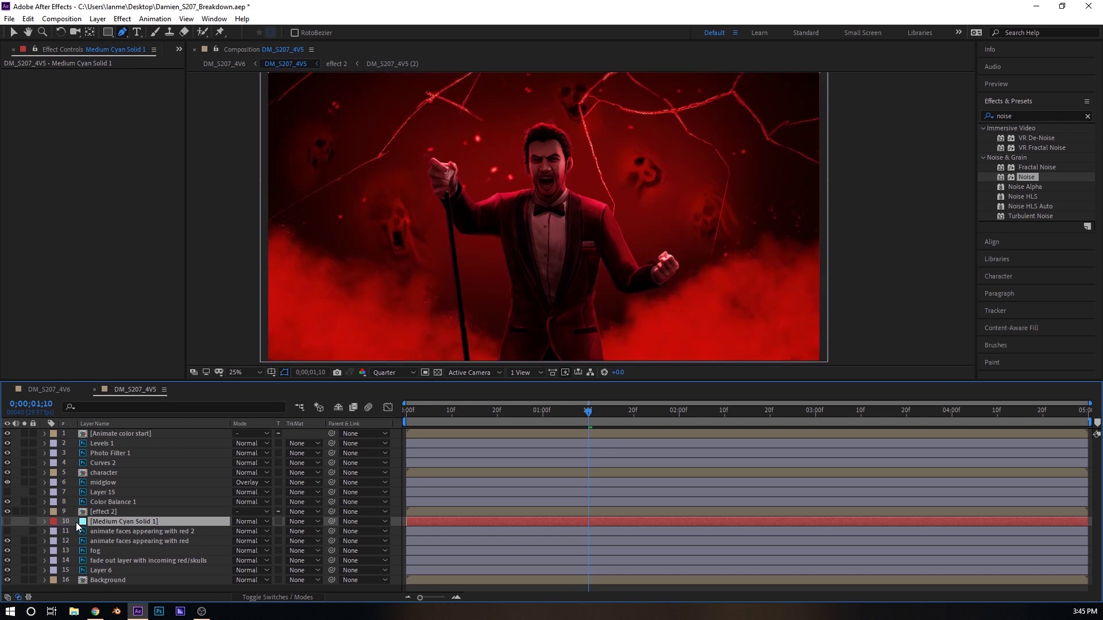
Add five Slider Control effects to the hidden cyan solid, one for each mask
right_click(110, 141)
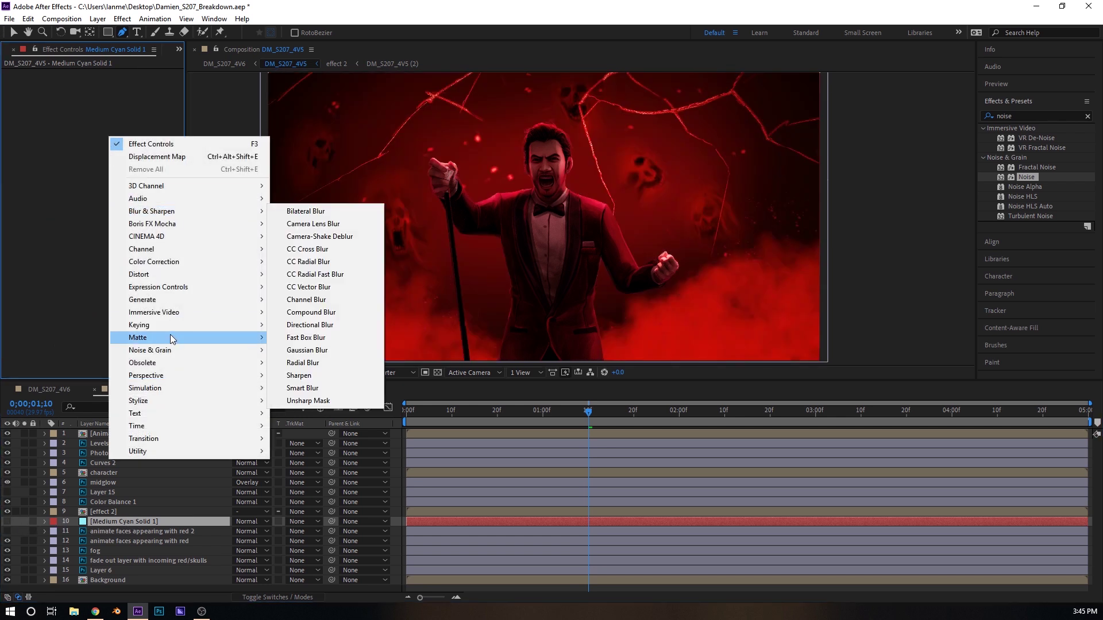
mouse_move(222, 289)
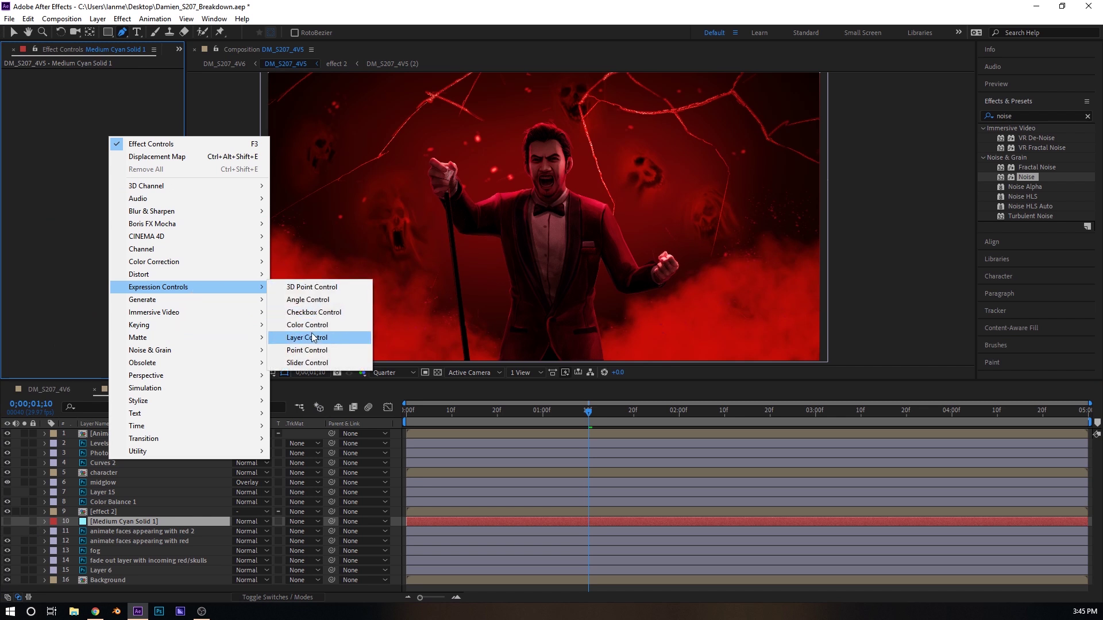
left_click(306, 361)
key("v")
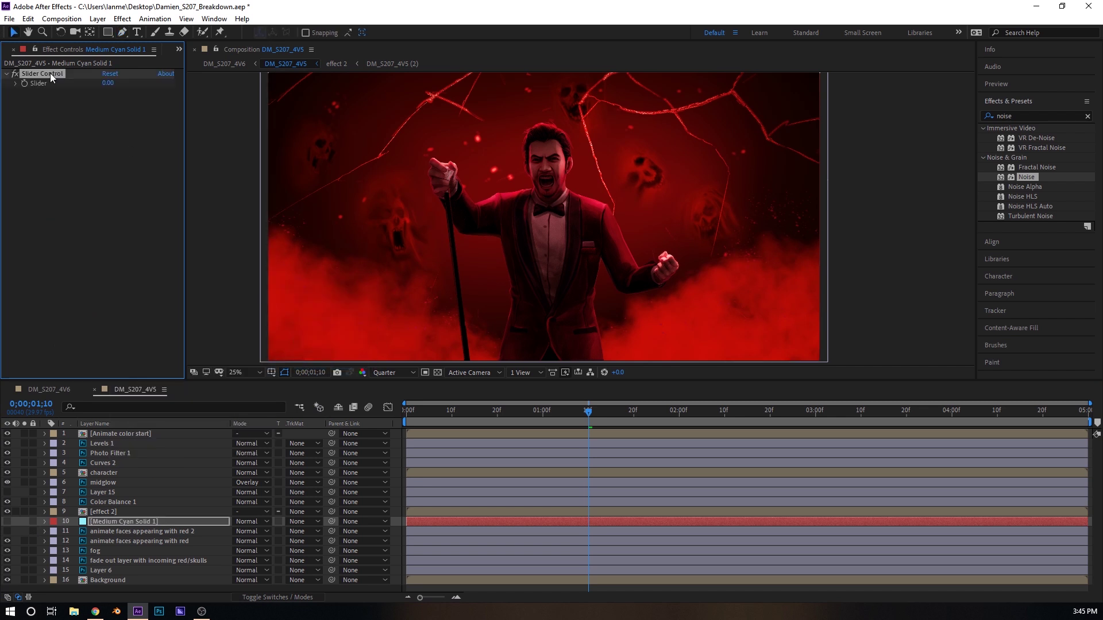
right_click(82, 126)
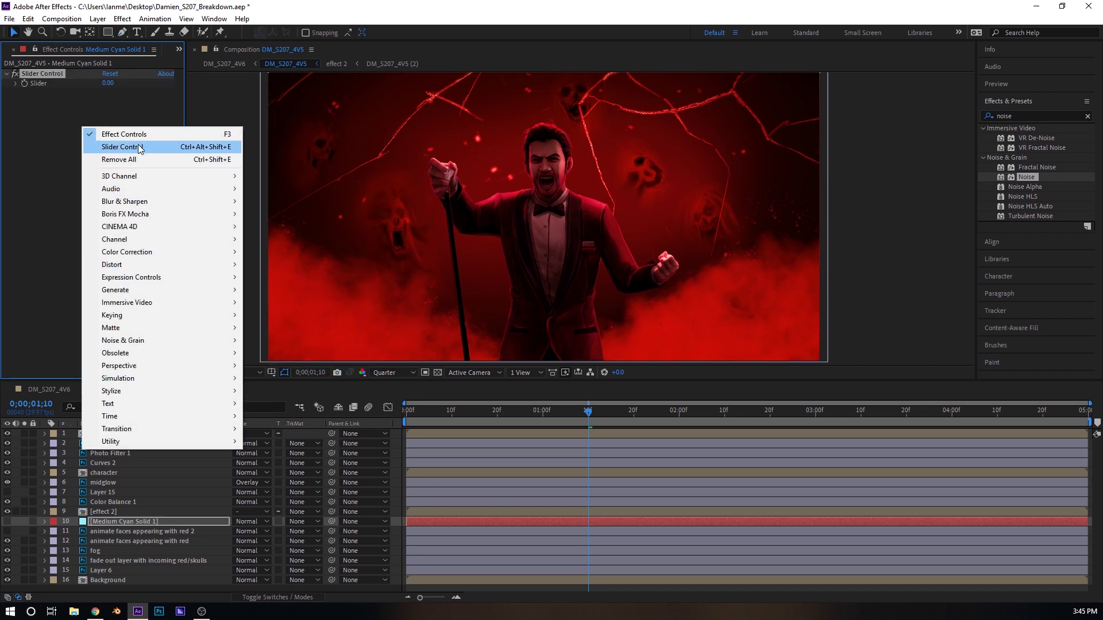
left_click(139, 147)
right_click(102, 122)
left_click(137, 144)
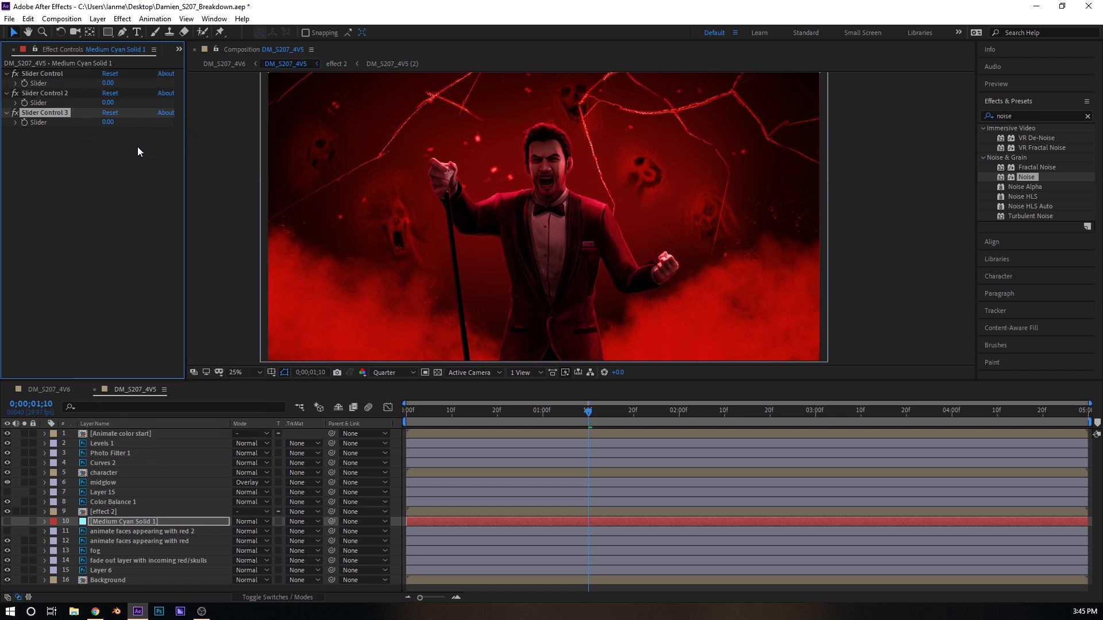
key("ctrl+d")
key("ctrl+d")
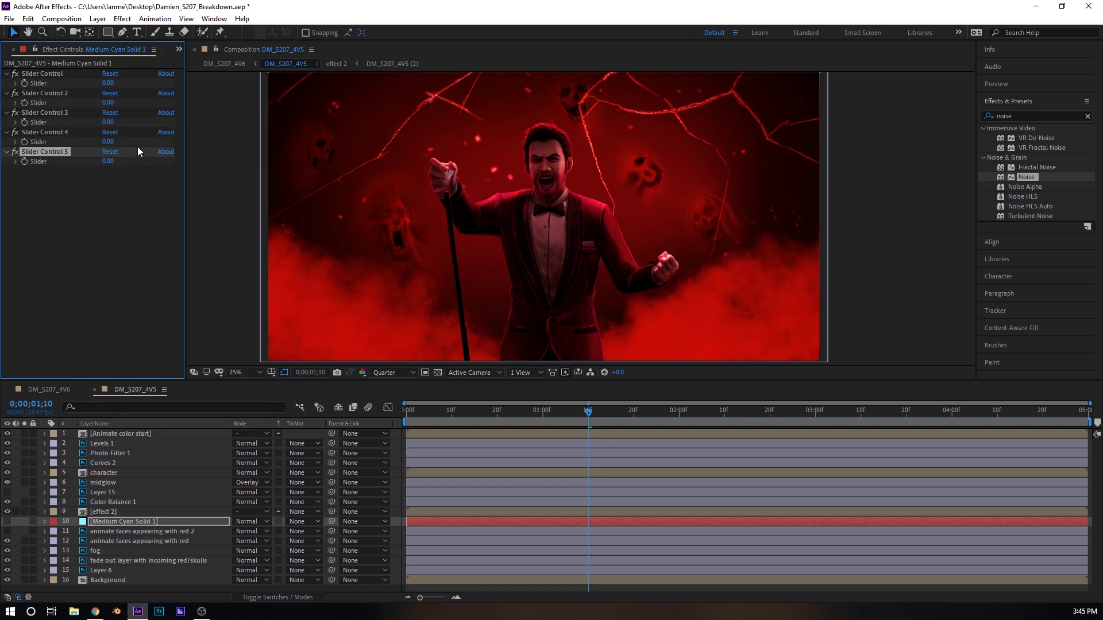
Reveal the mask properties of the original faces layer and select the Mask Expansion property of Mask 1
left_click(46, 75)
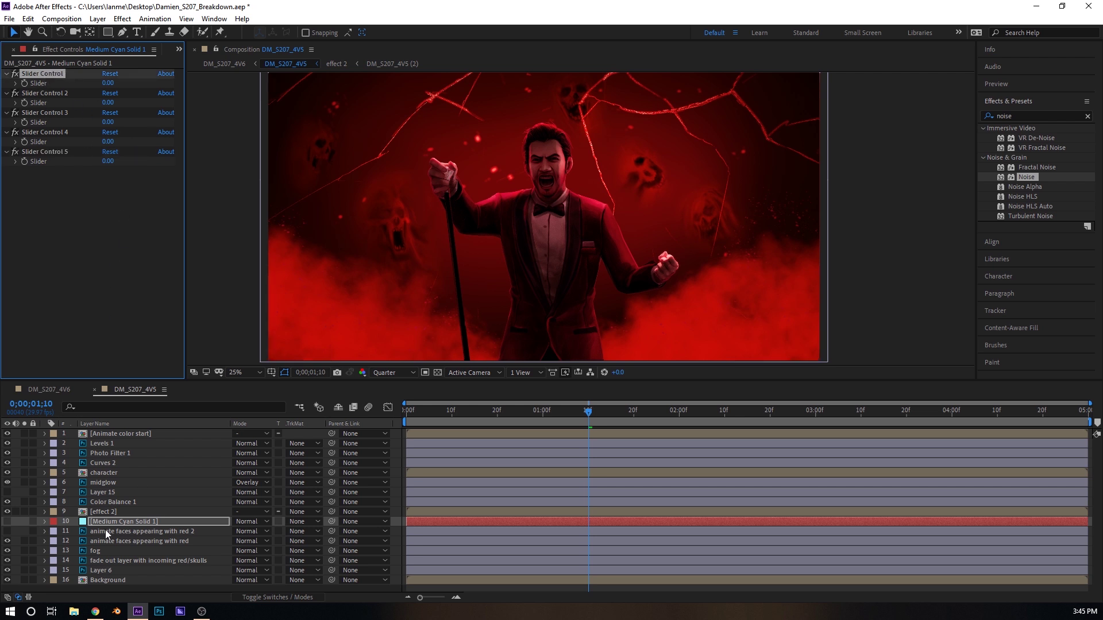
left_click(46, 531)
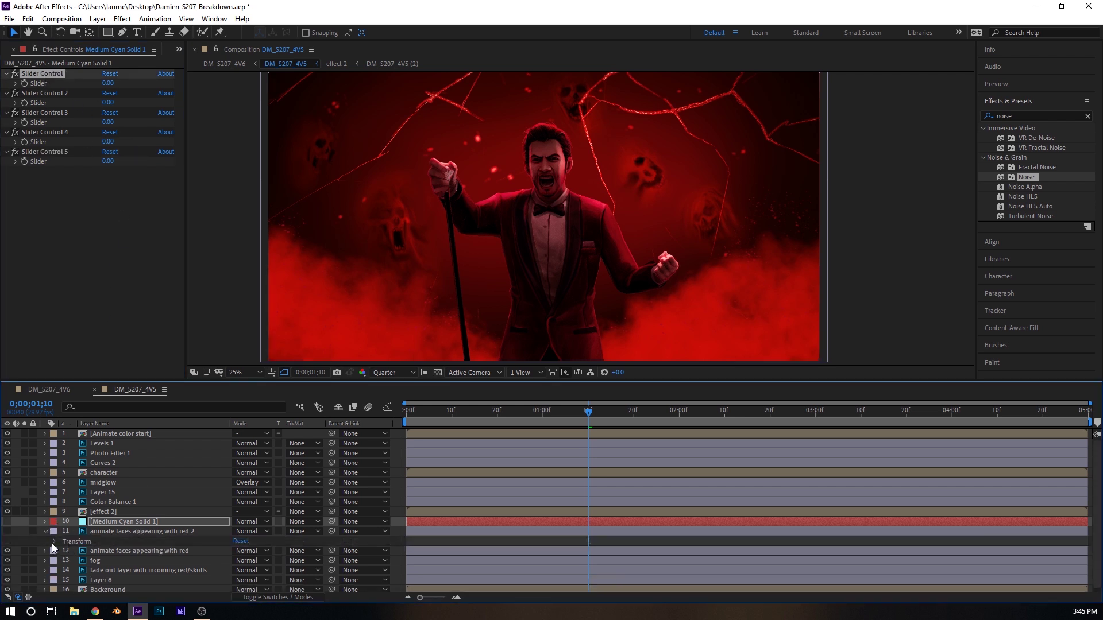
left_click(46, 541, "ctrl")
scroll(102, 524, "down", 4)
scroll(133, 505, "up", 1)
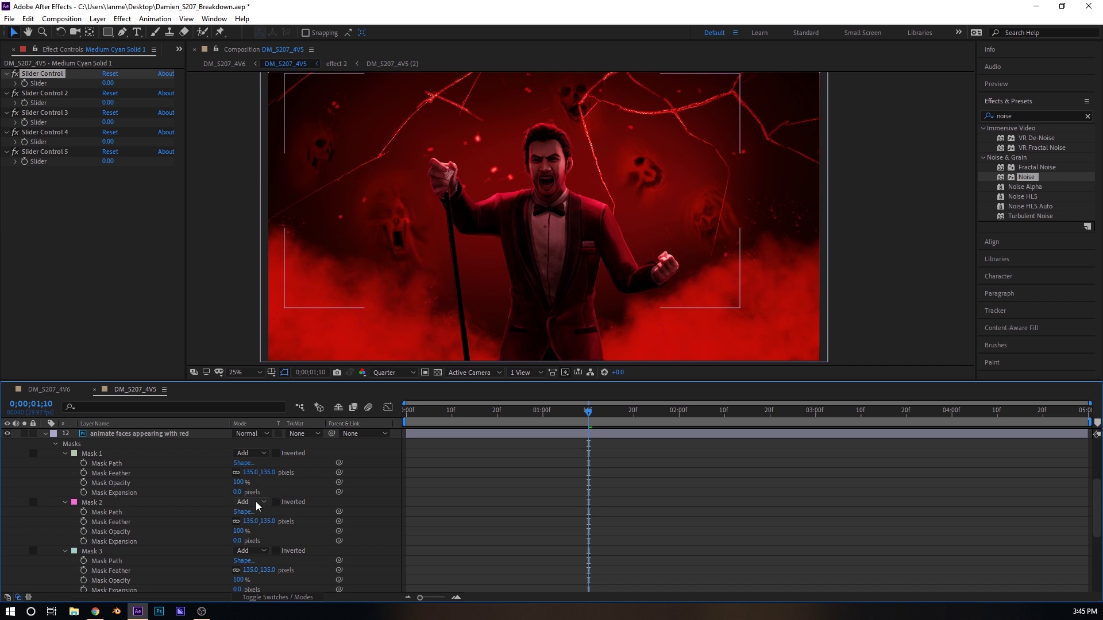
left_click(135, 366)
left_click(131, 493)
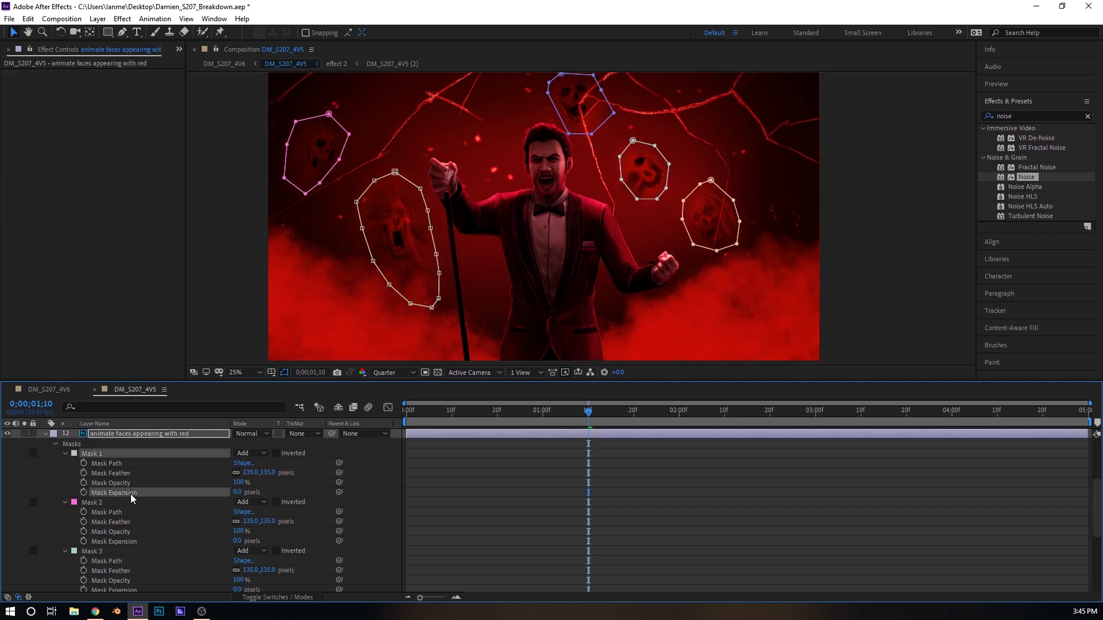
scroll(150, 488, "up", 5)
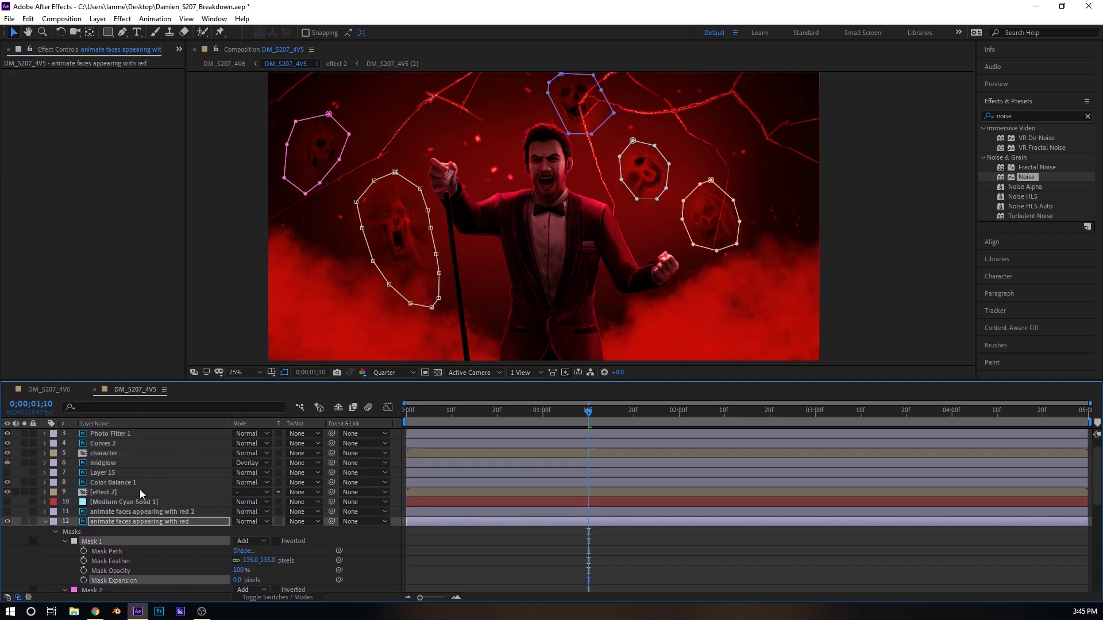
Add an expression to Mask 1's Mask Expansion and link it to the first slider on the cyan solid
left_click(132, 502)
scroll(146, 517, "down", 2)
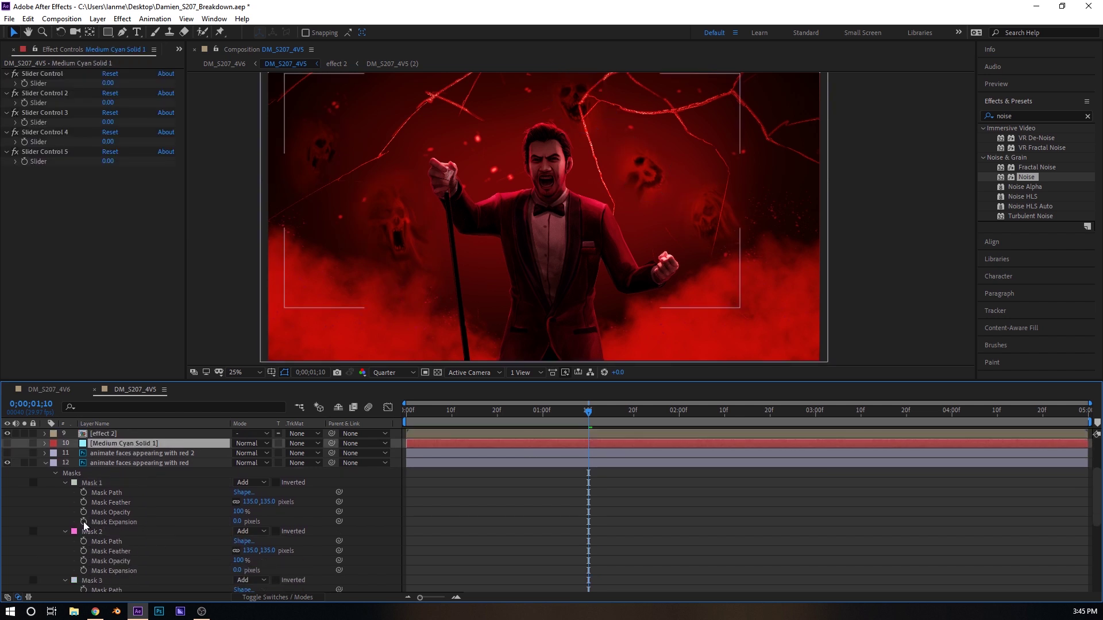
left_click(188, 521)
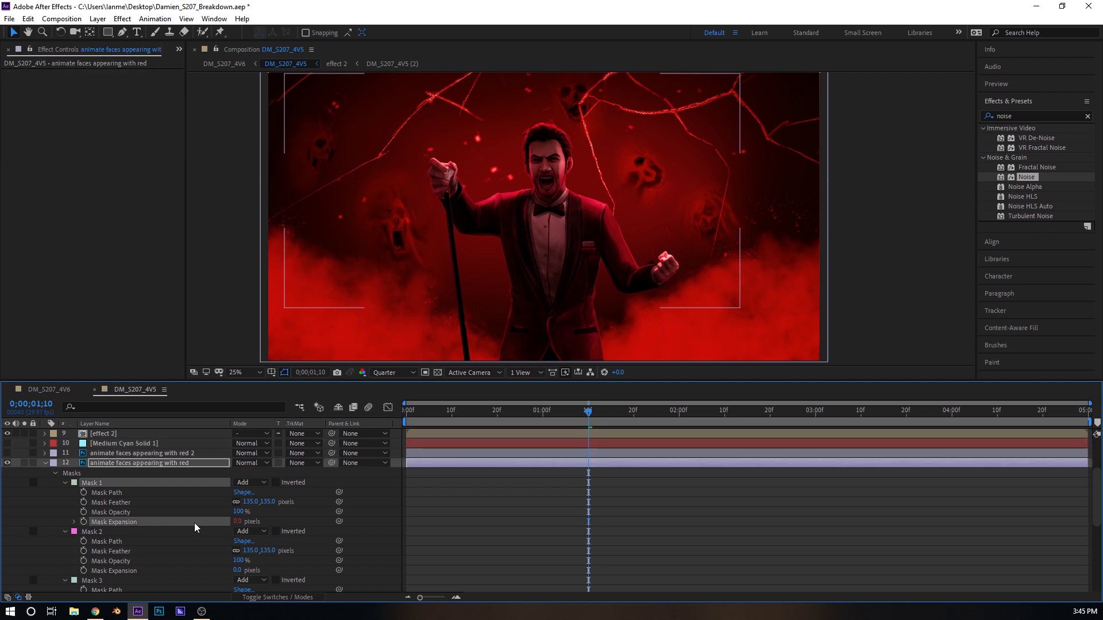
key("alt+shift+equal")
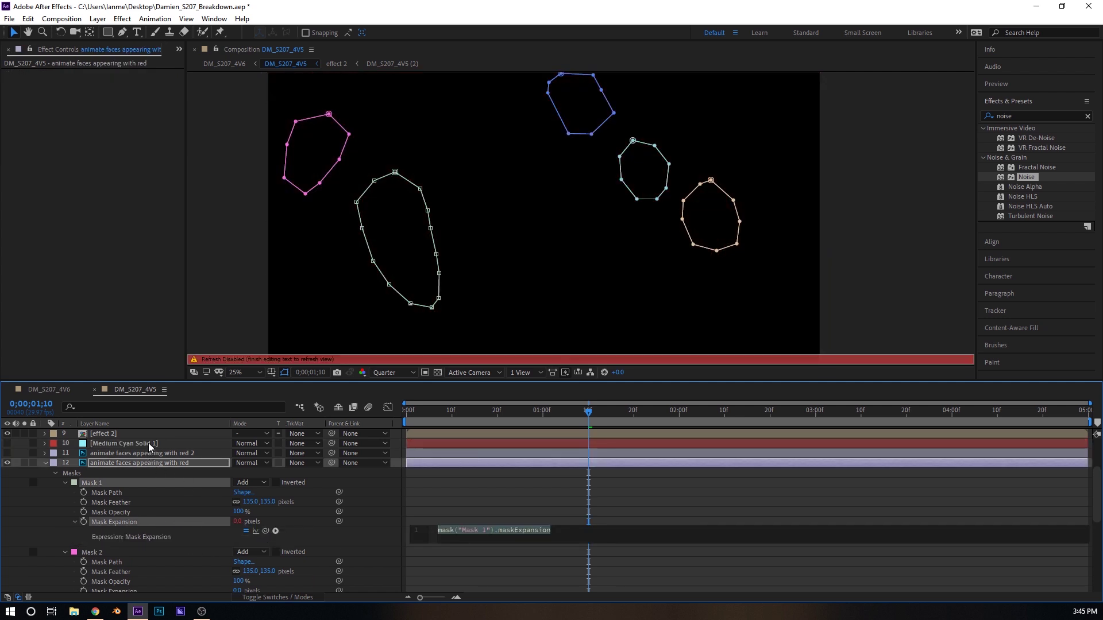
left_click(150, 449)
left_click_drag(265, 531, 40, 85)
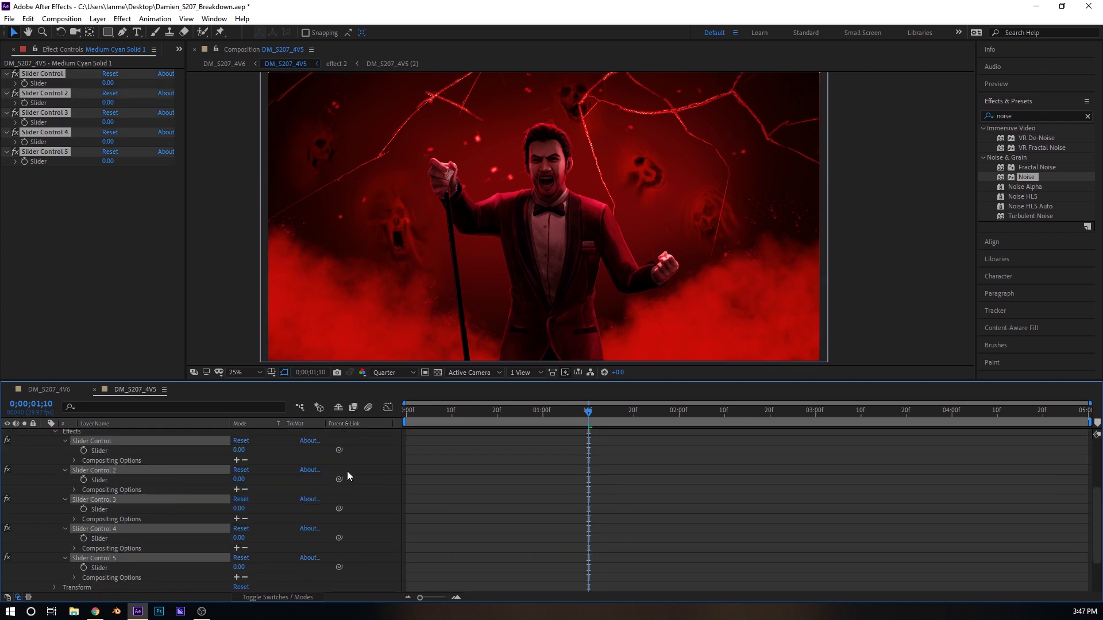
Set all five sliders on the cyan solid to -265 and add keyframes for them at 0;00;01;10
scroll(143, 514, "up", 1)
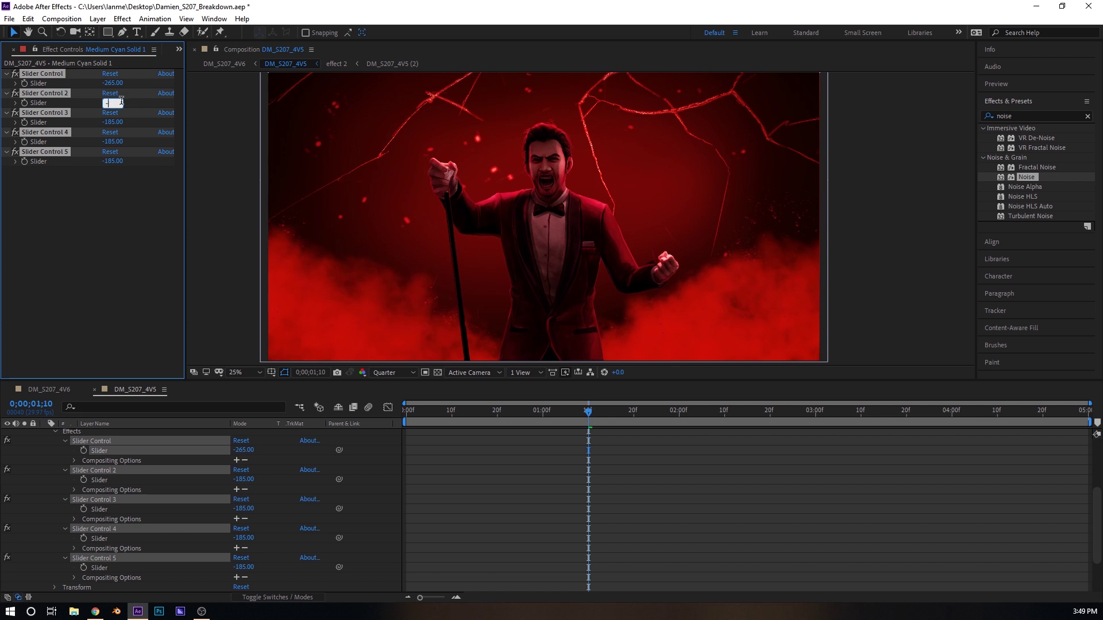
key("Return")
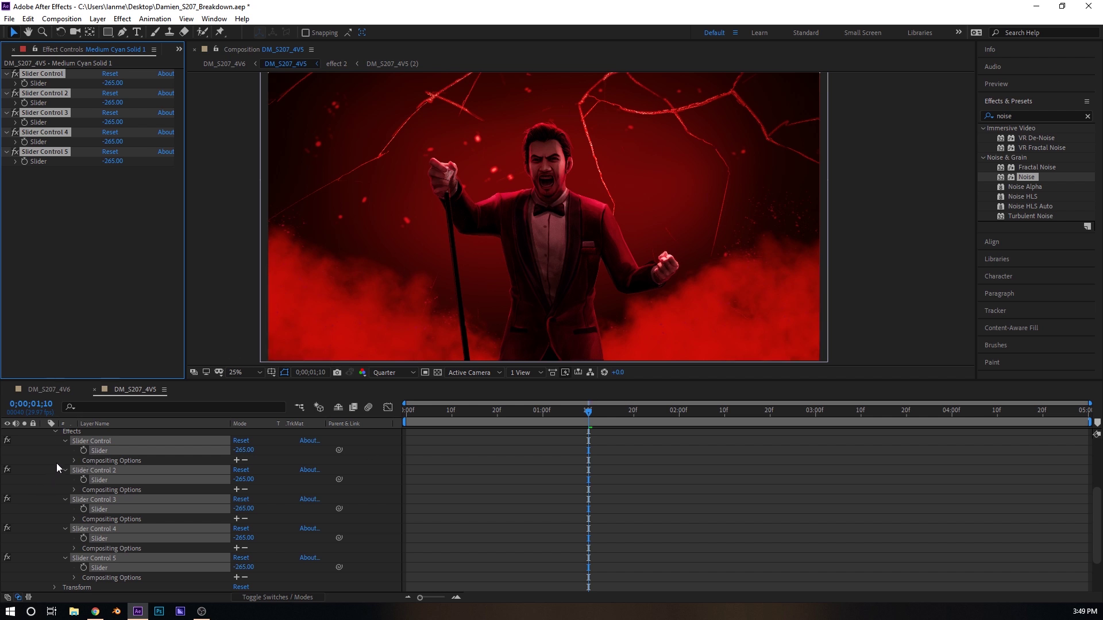
left_click(84, 451)
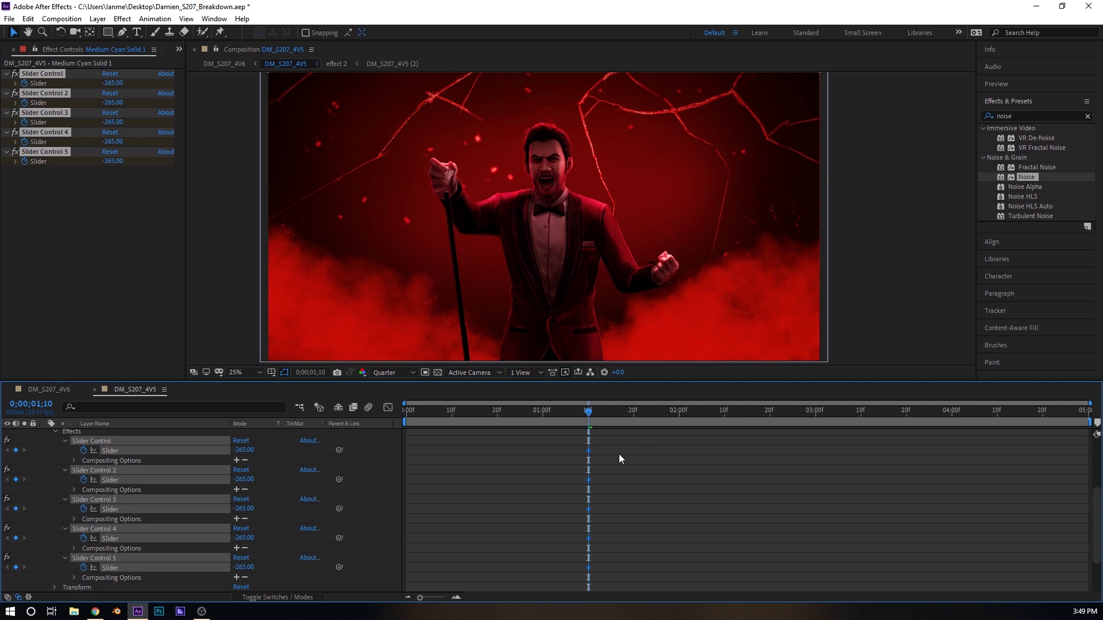
Move the five slider keyframes on the cyan solid to 0;00;01;00 and set the current time to 0;00;03;20
left_click_drag(619, 415, 906, 425)
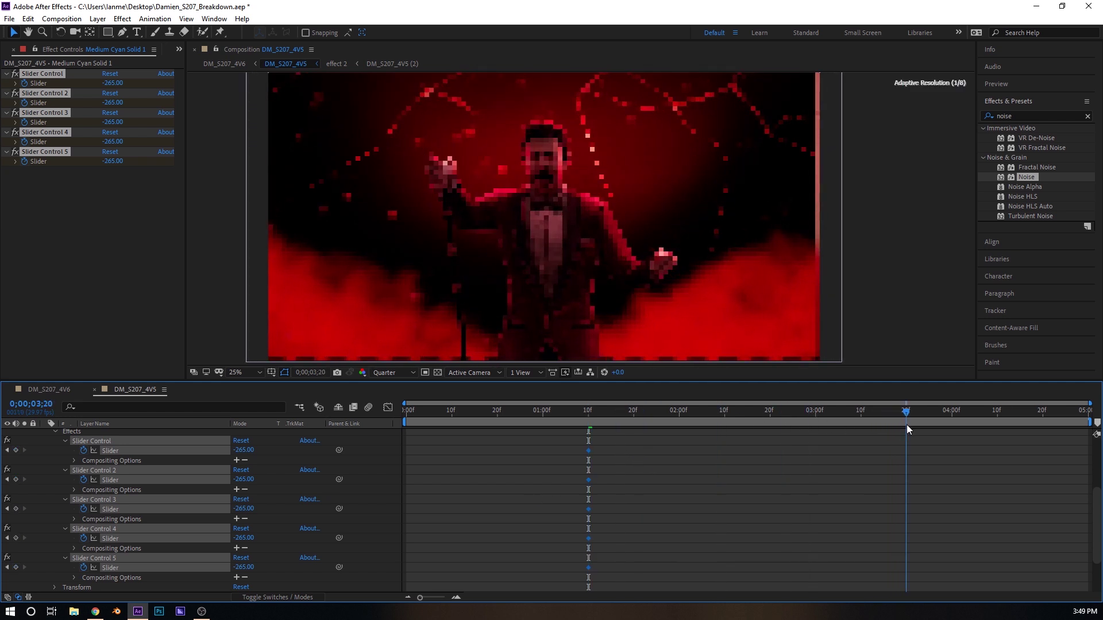
key("j")
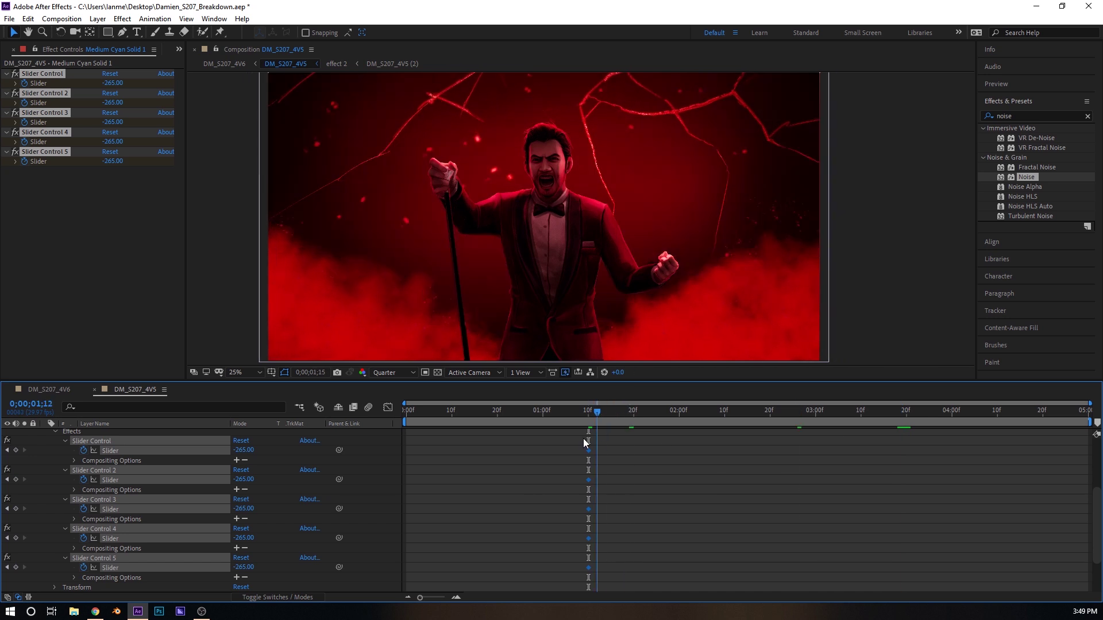
left_click_drag(588, 455, 543, 449)
left_click_drag(589, 411, 906, 428)
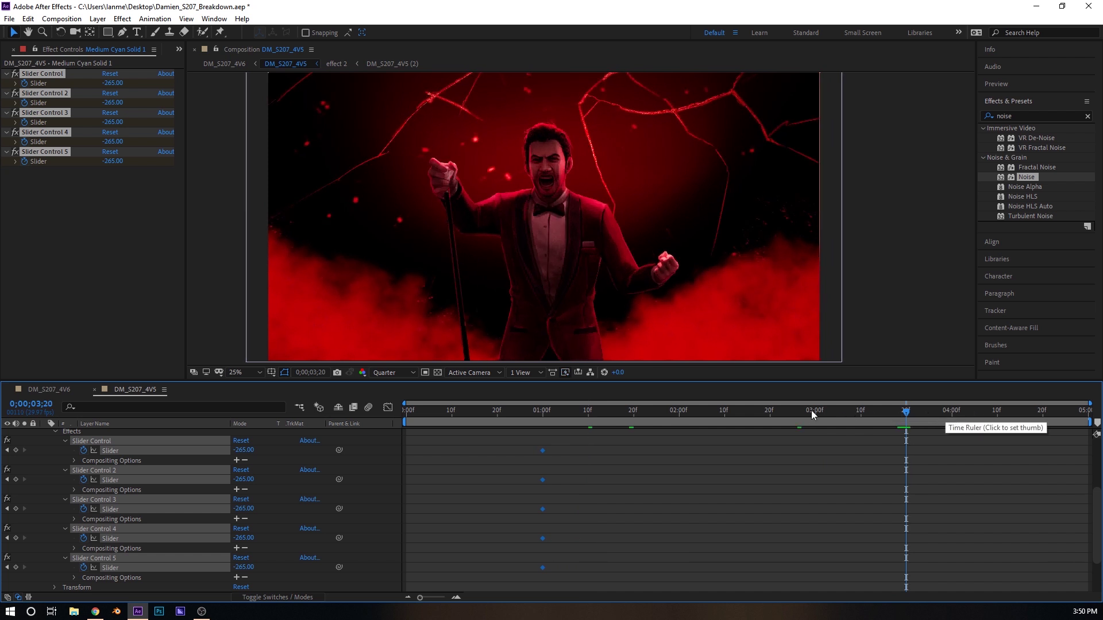
left_click(298, 459)
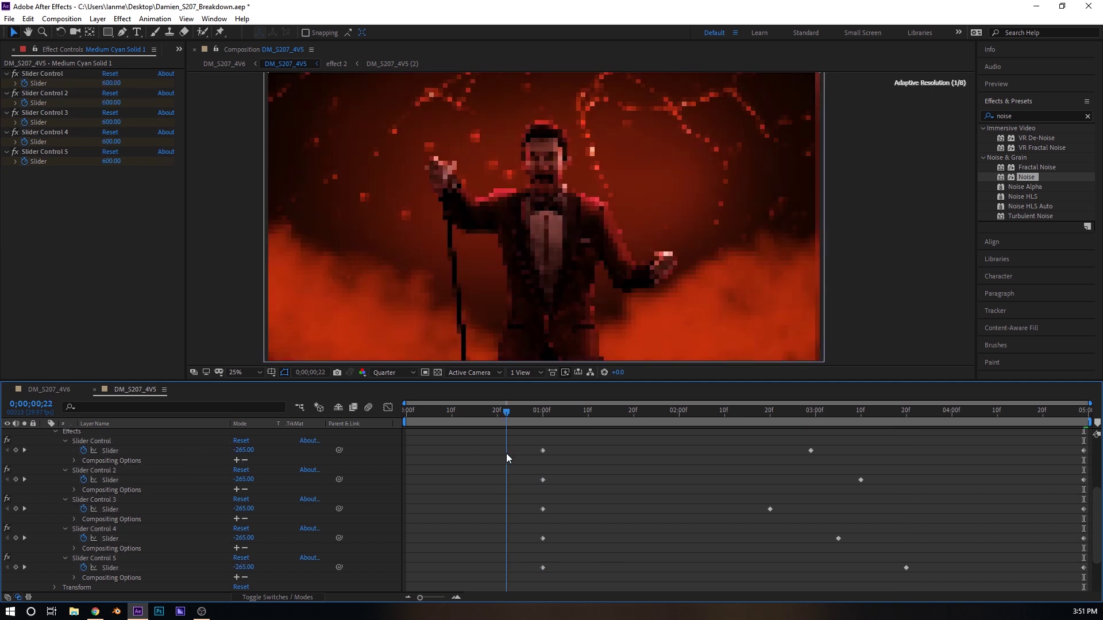
Play back the slider-driven skull reveal, including from the start of the composition
key("space")
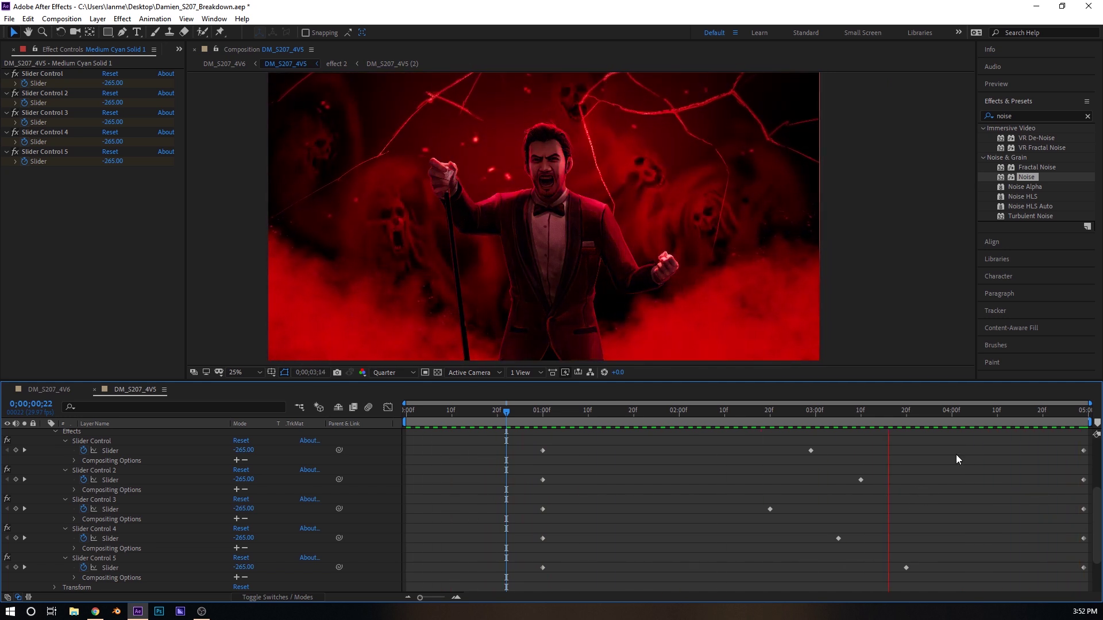
key("space")
left_click_drag(888, 409, 326, 469)
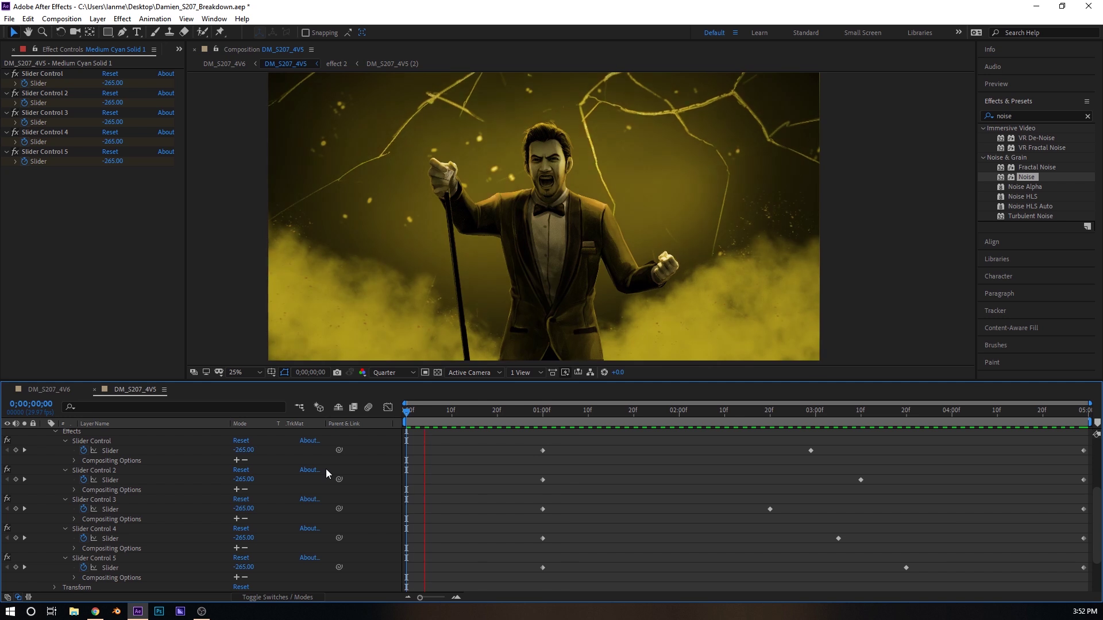
key("space")
Collapse the cyan solid's properties and give "animate faces appearing with red" a Luma Inverted matte using "animate faces appearing with red 2"
scroll(123, 451, "up", 2)
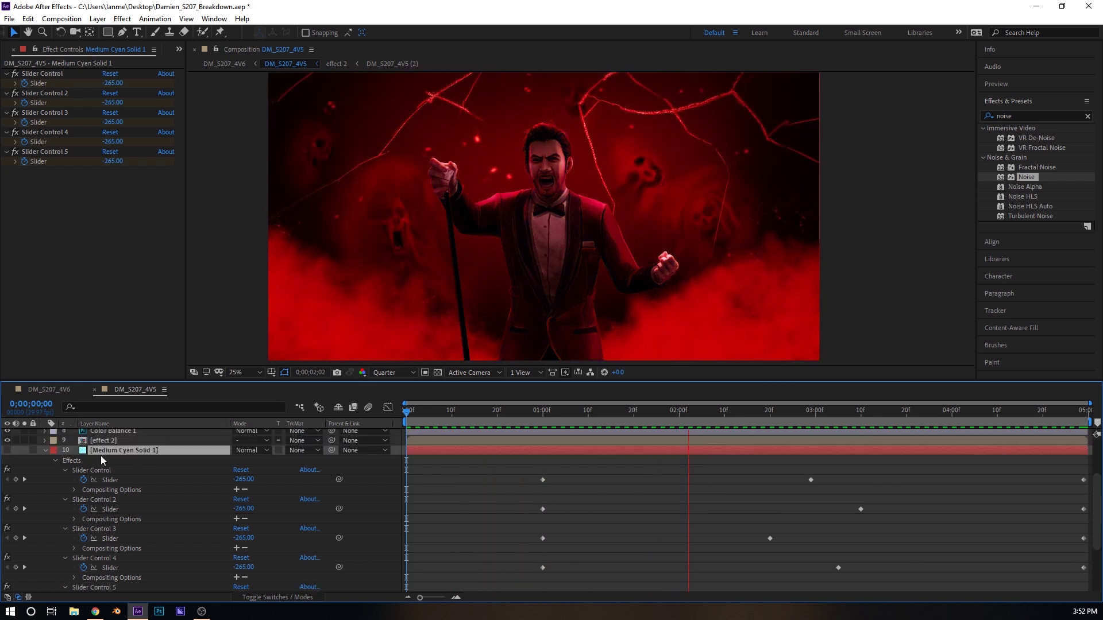
left_click(43, 452)
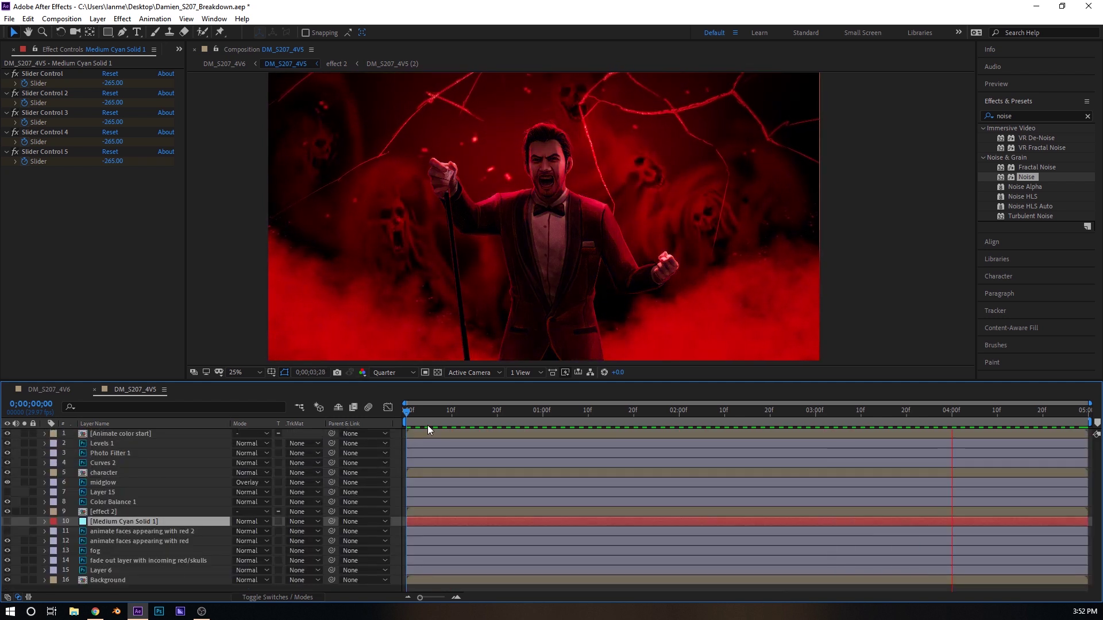
key("Page_Down")
left_click(136, 531)
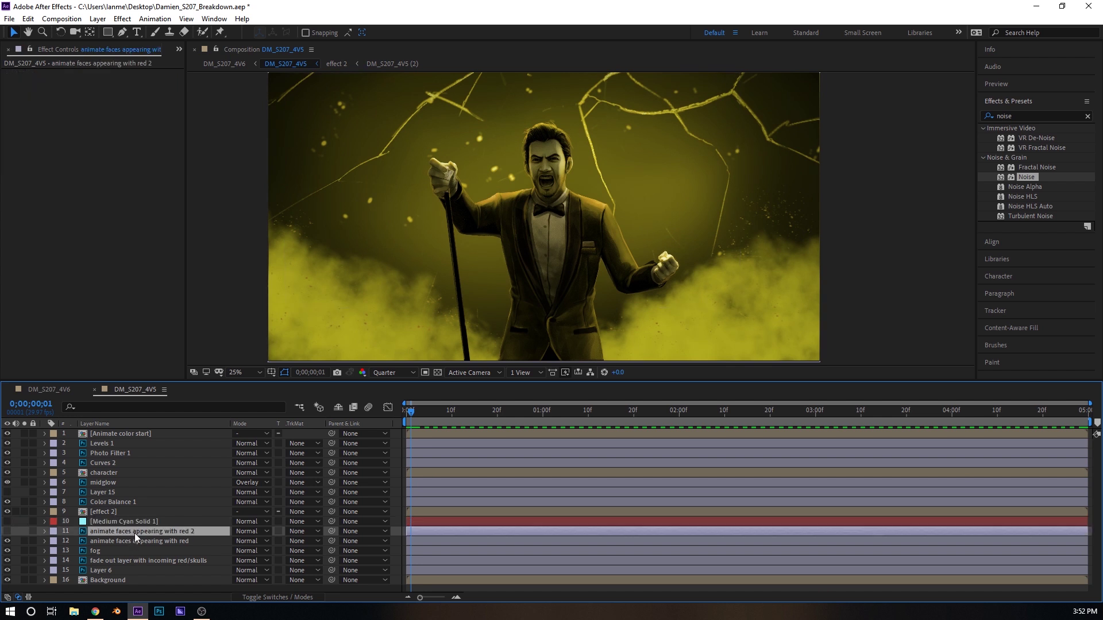
left_click(309, 541)
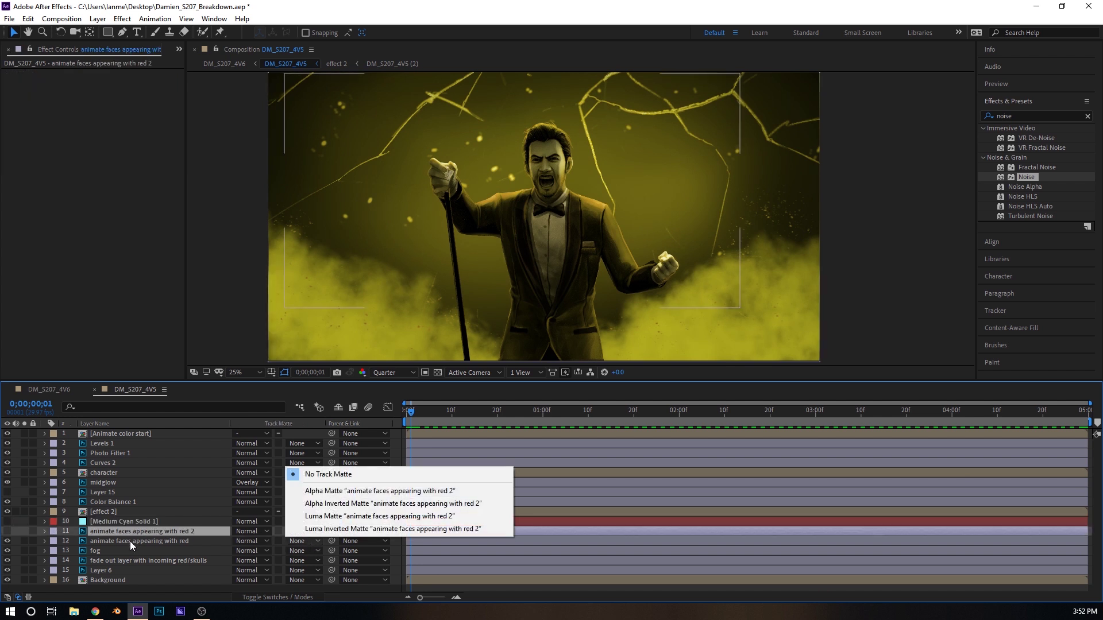
left_click(132, 540)
left_click(304, 541)
left_click(322, 529)
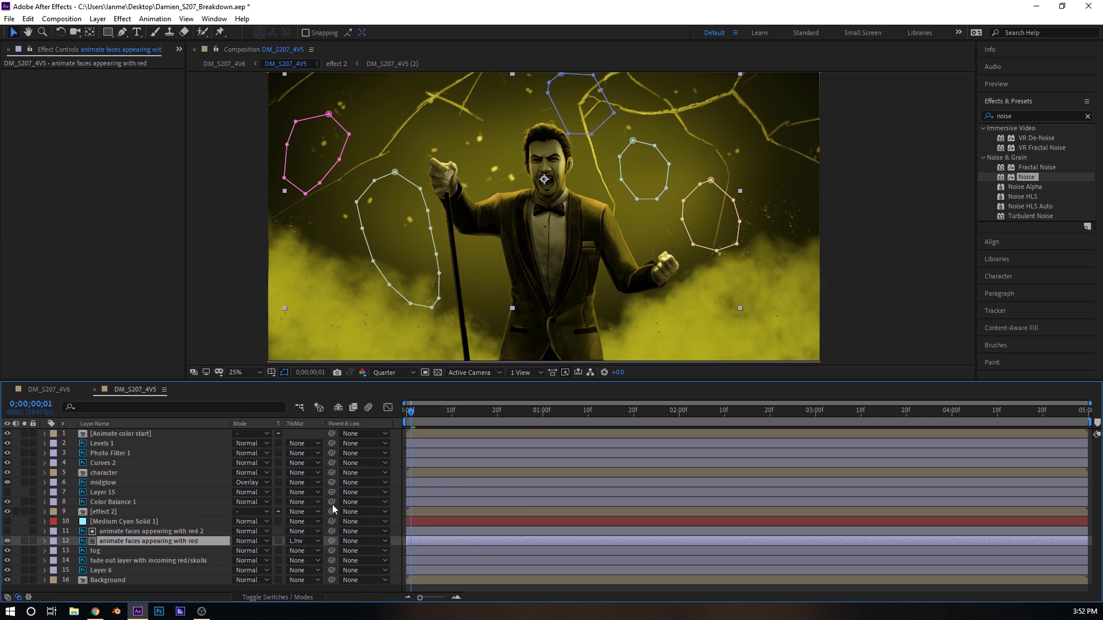
Add Turbulent Noise to the "animate faces appearing with red 2" matte layer and set its fractal type to Turbulent Smooth
left_click_drag(471, 411, 411, 433)
left_click(191, 532)
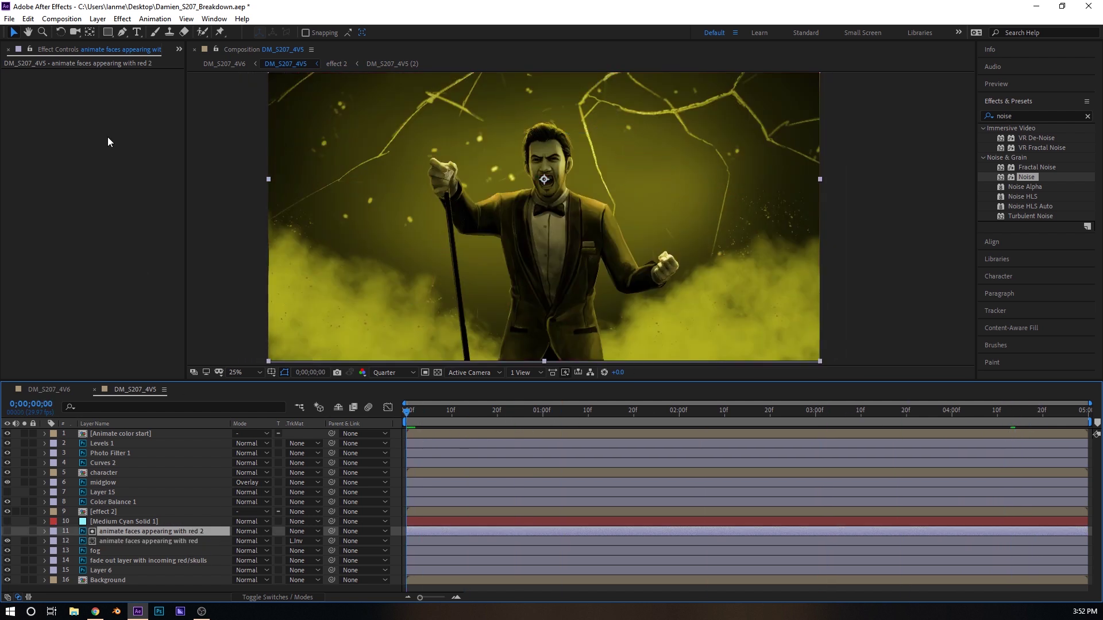
right_click(108, 137)
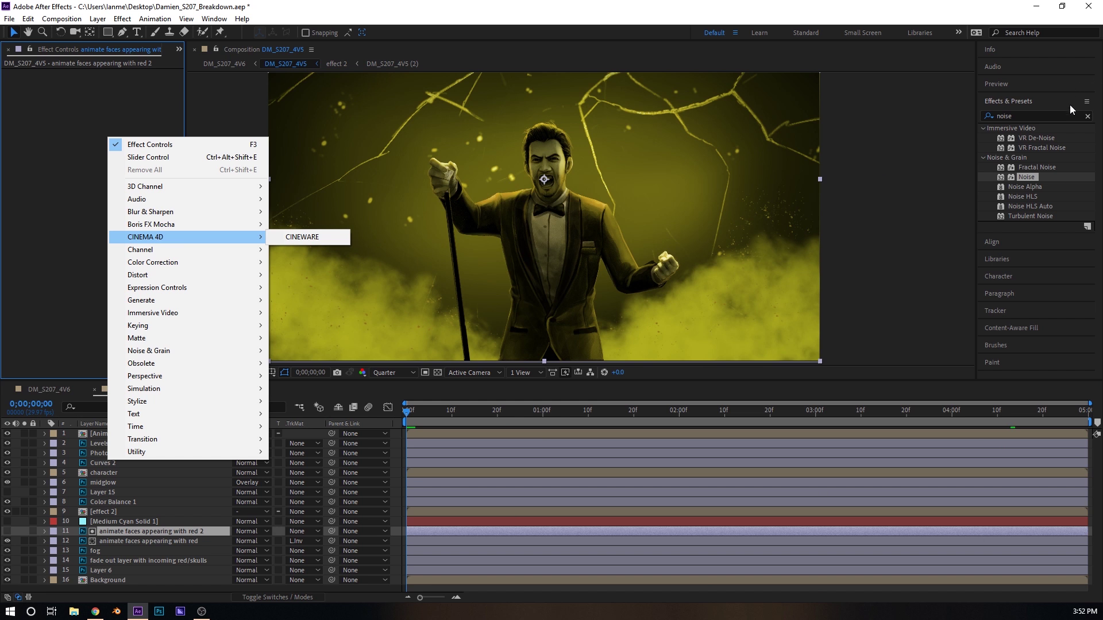
left_click(1088, 116)
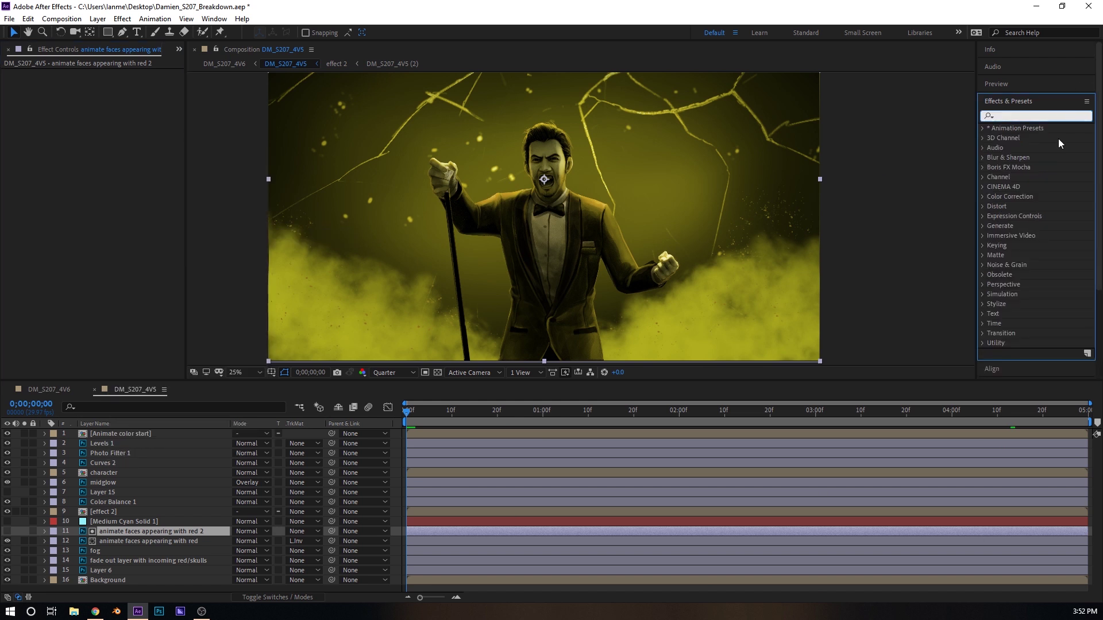
type("noise")
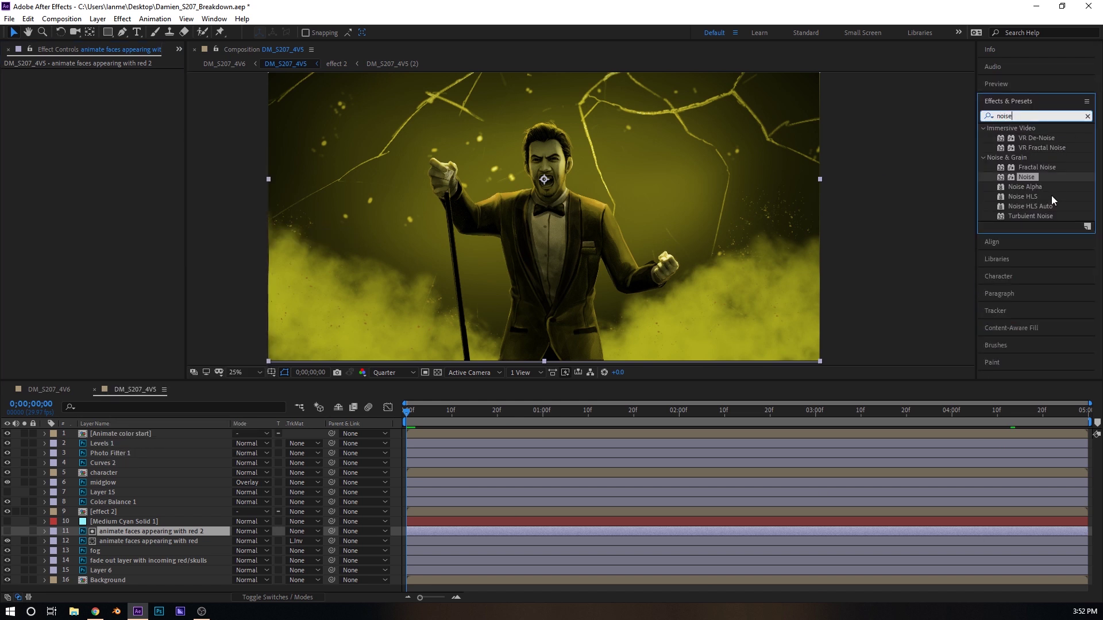
left_click_drag(1040, 215, 81, 145)
left_click(131, 85)
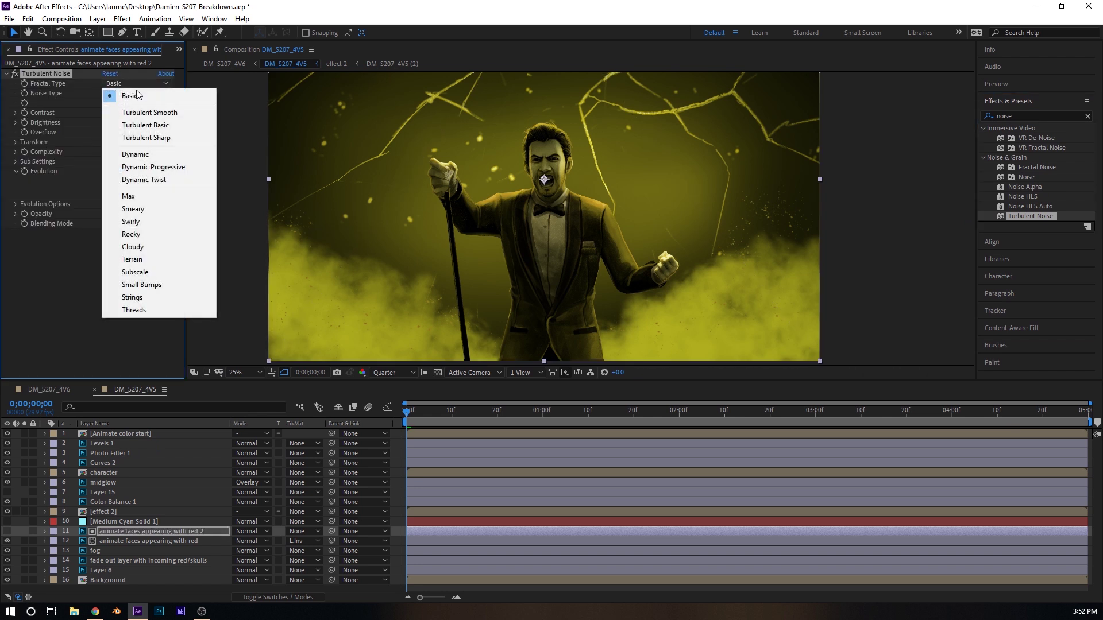
left_click(157, 111)
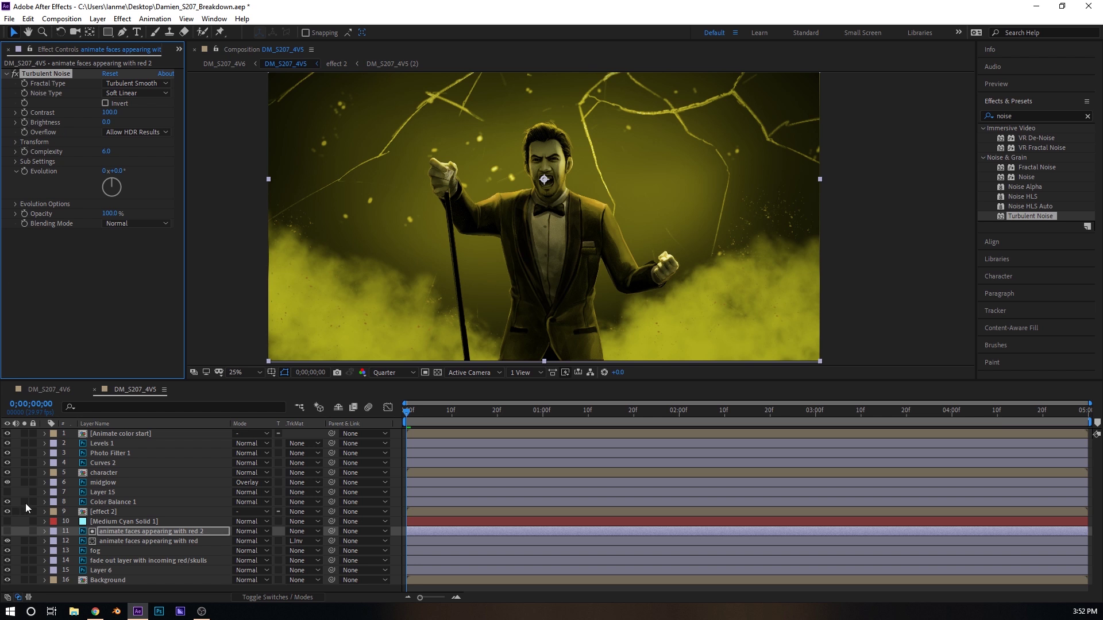
At 0;00;03;06, set the Turbulent Noise contrast to 240, brightness to 45 and scale to 246.5
left_click(842, 414)
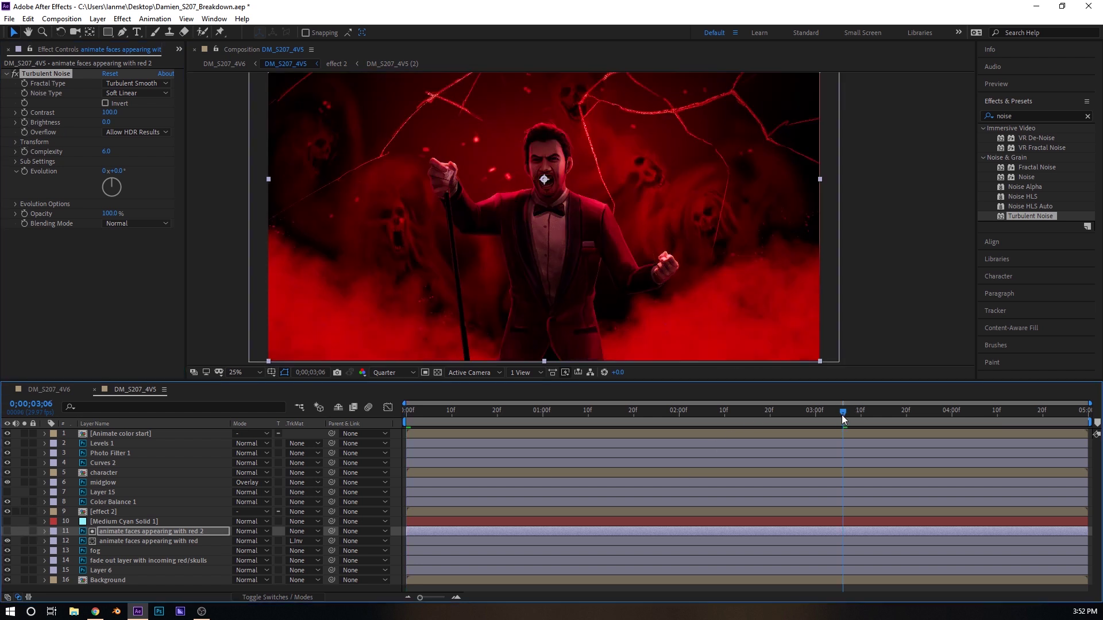
left_click(16, 142)
left_click_drag(109, 170, 431, 175)
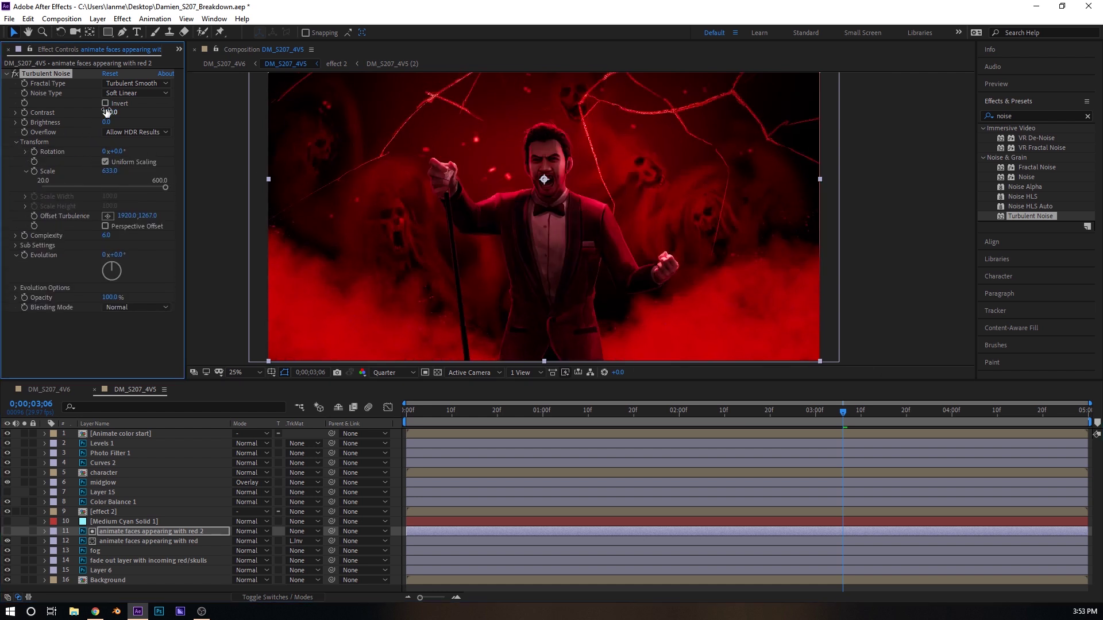
left_click_drag(106, 112, 483, 126)
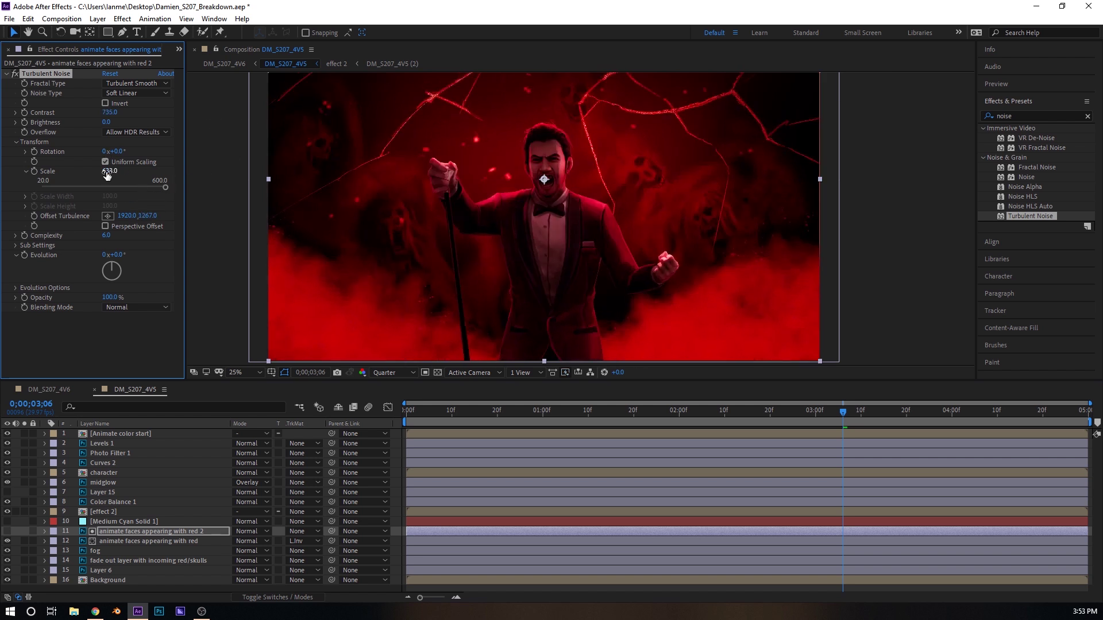
left_click_drag(167, 187, 88, 191)
left_click_drag(109, 114, 93, 141)
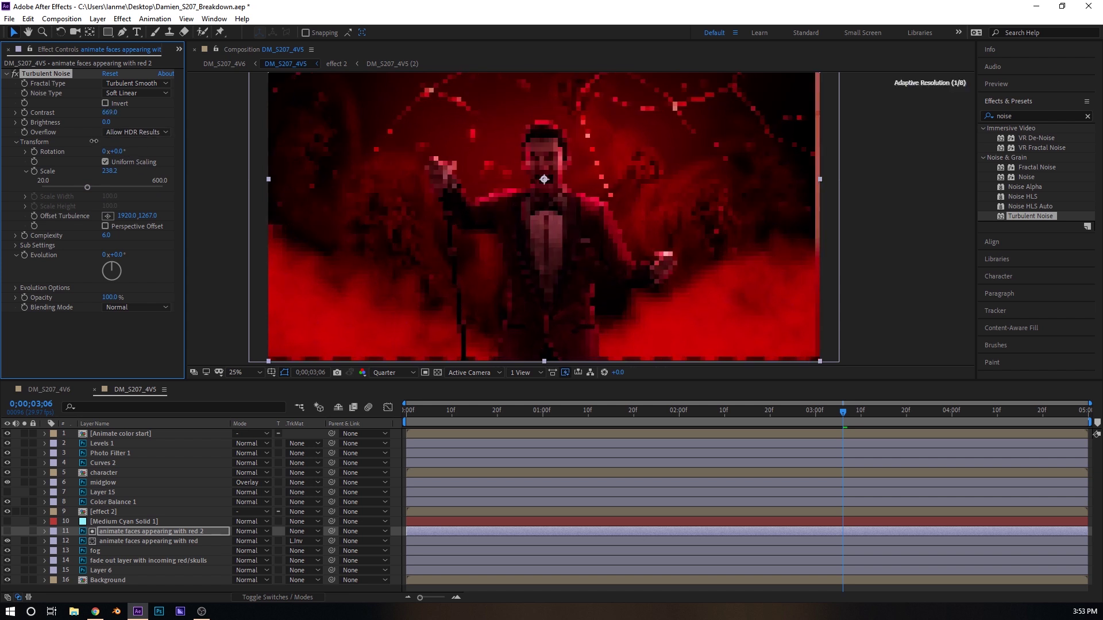
left_click_drag(110, 113, 97, 265)
left_click_drag(109, 170, 93, 150)
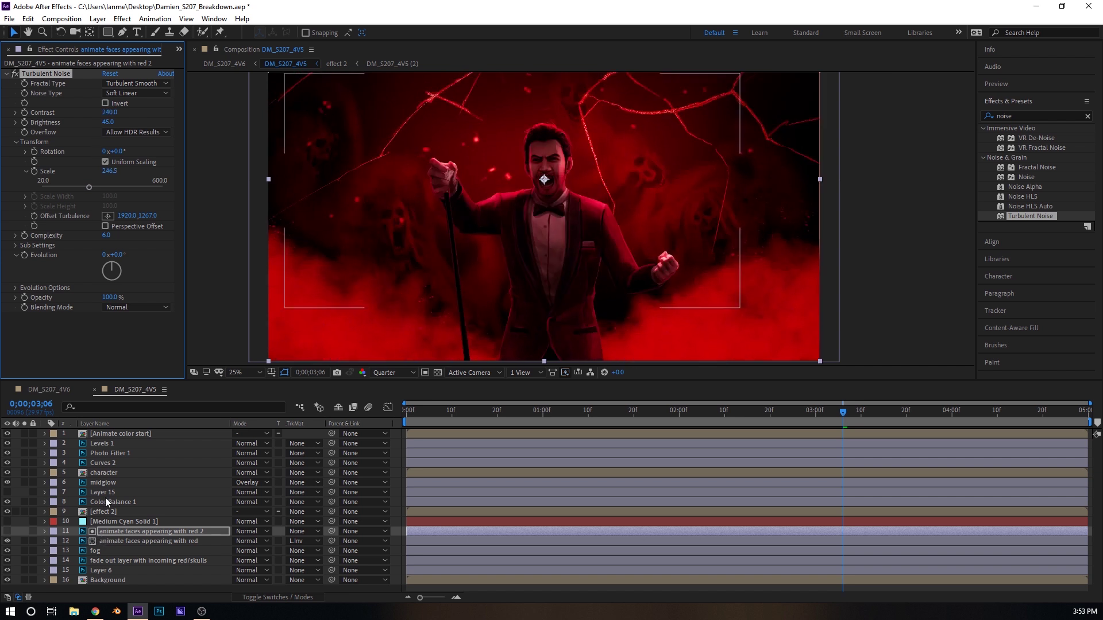
Add a Radial Blur to the matte layer below Turbulent Noise and set its type to Zoom
left_click(7, 74)
right_click(93, 143)
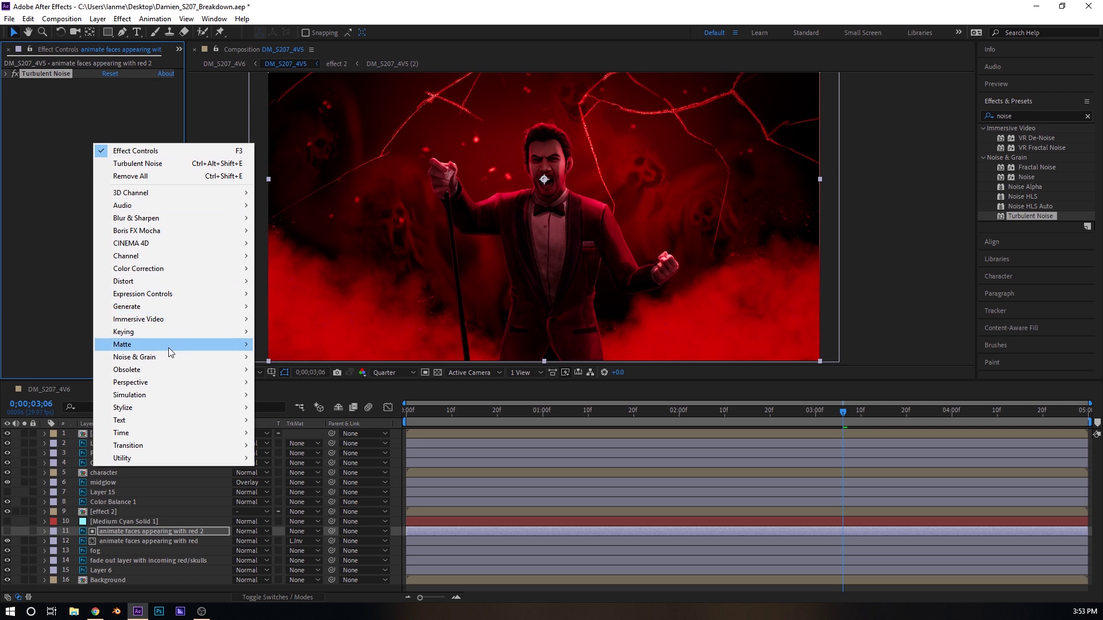
mouse_move(178, 360)
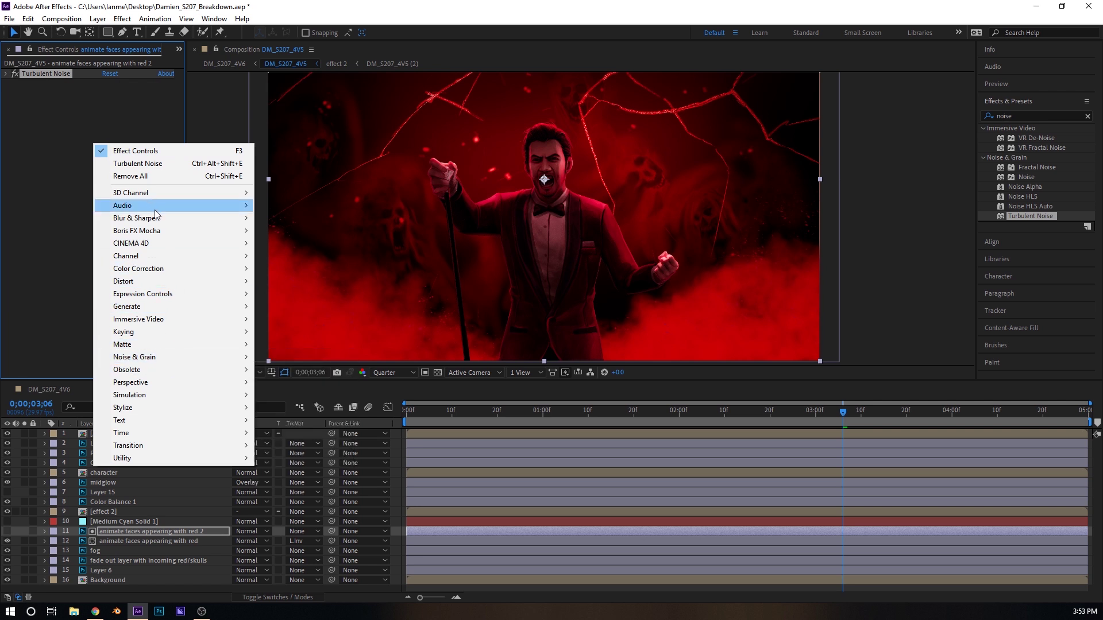
mouse_move(161, 219)
left_click(327, 369)
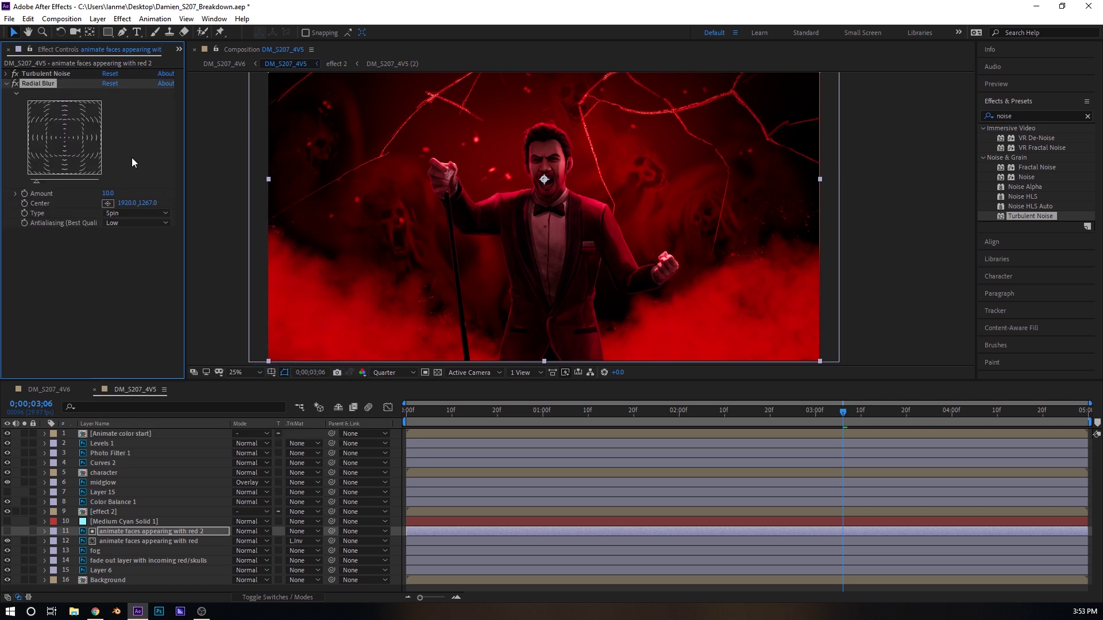
left_click(125, 213)
left_click(137, 239)
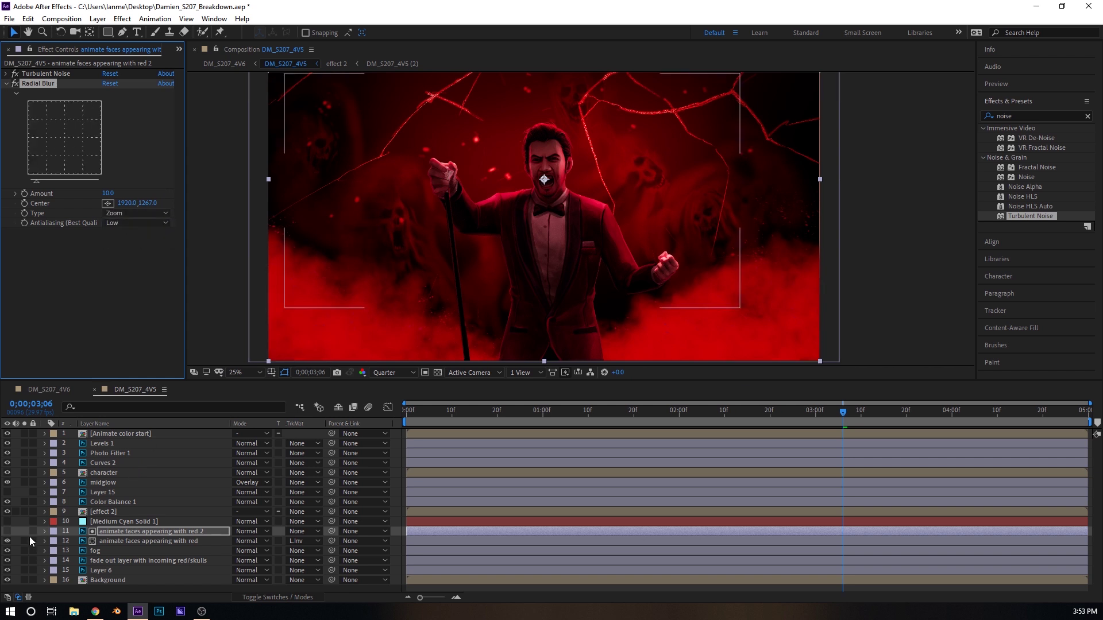
Show the matte layer briefly to judge the blur, setting the Radial Blur's antialiasing to High and its amount to 12
left_click(7, 531)
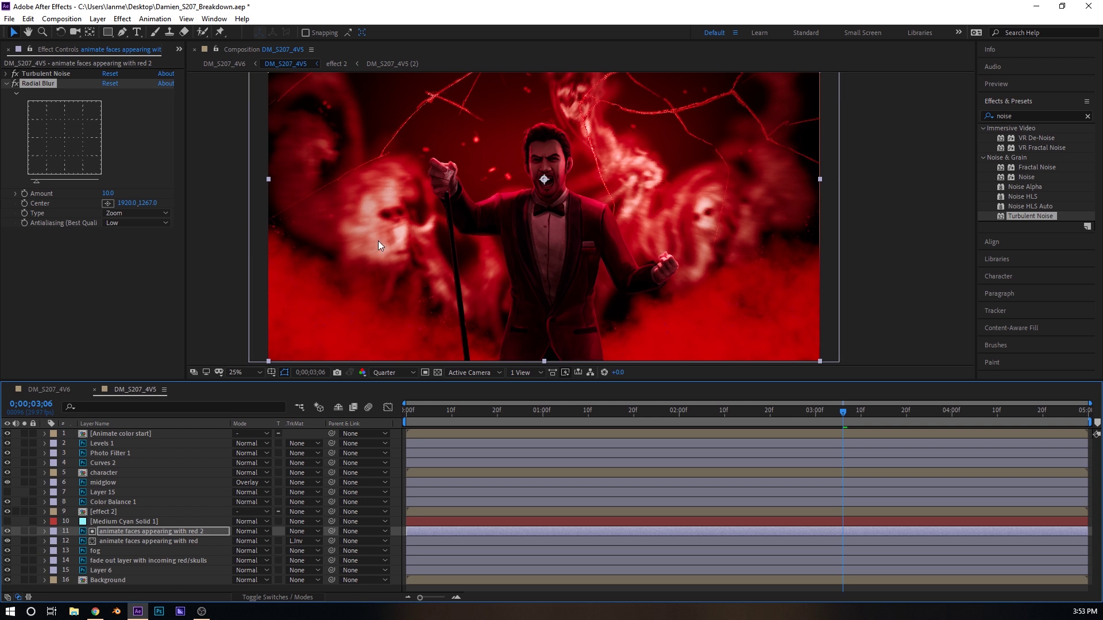
left_click(128, 223)
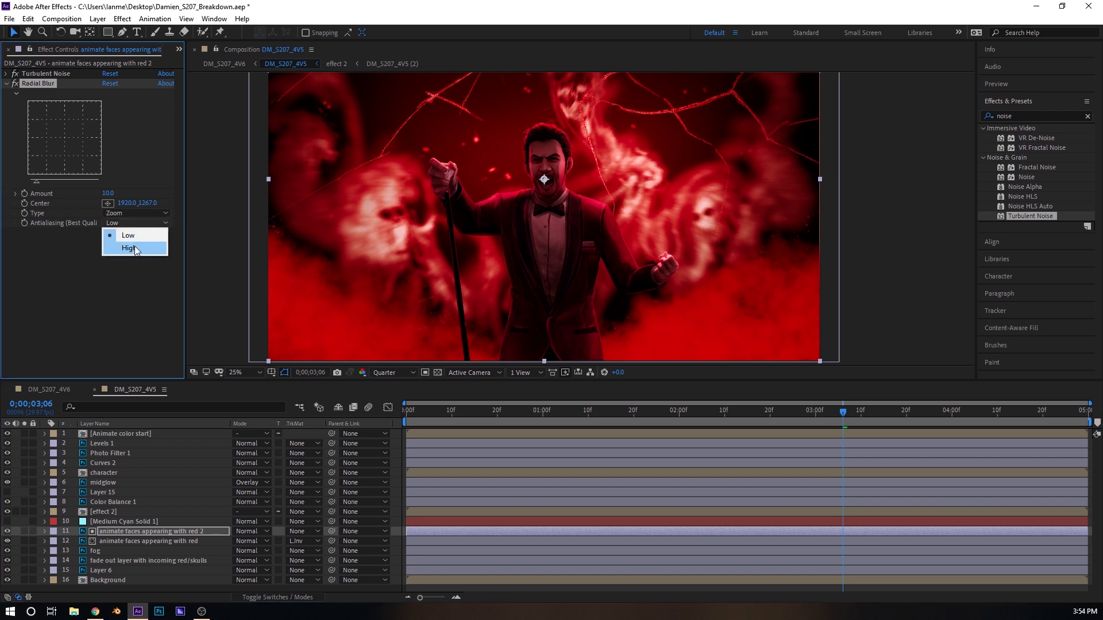
left_click(136, 249)
left_click_drag(108, 194, 135, 193)
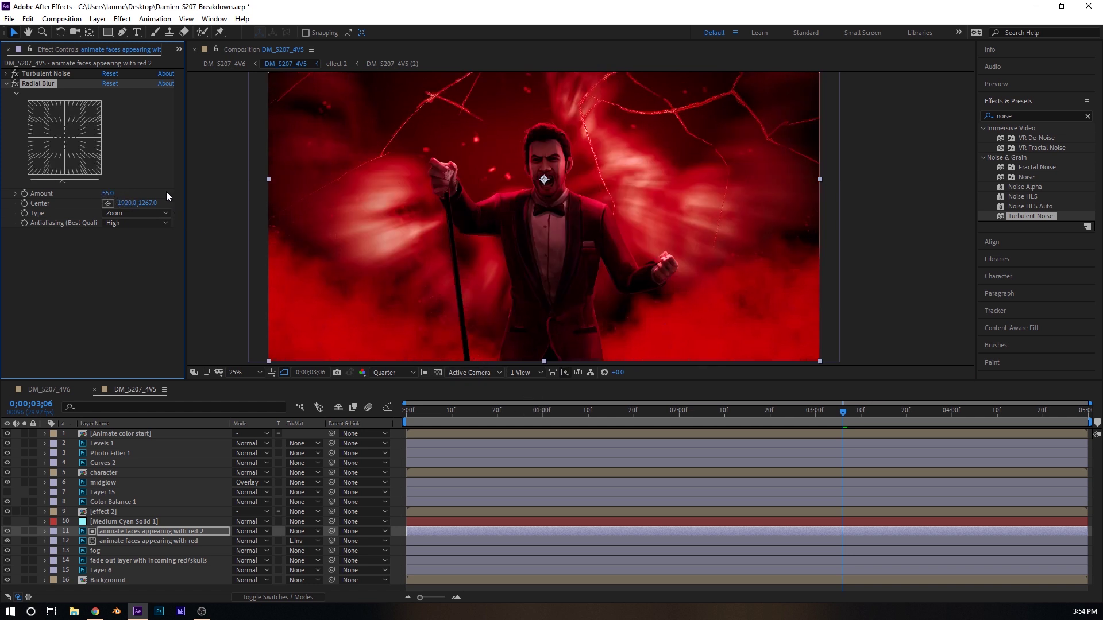
left_click(7, 531)
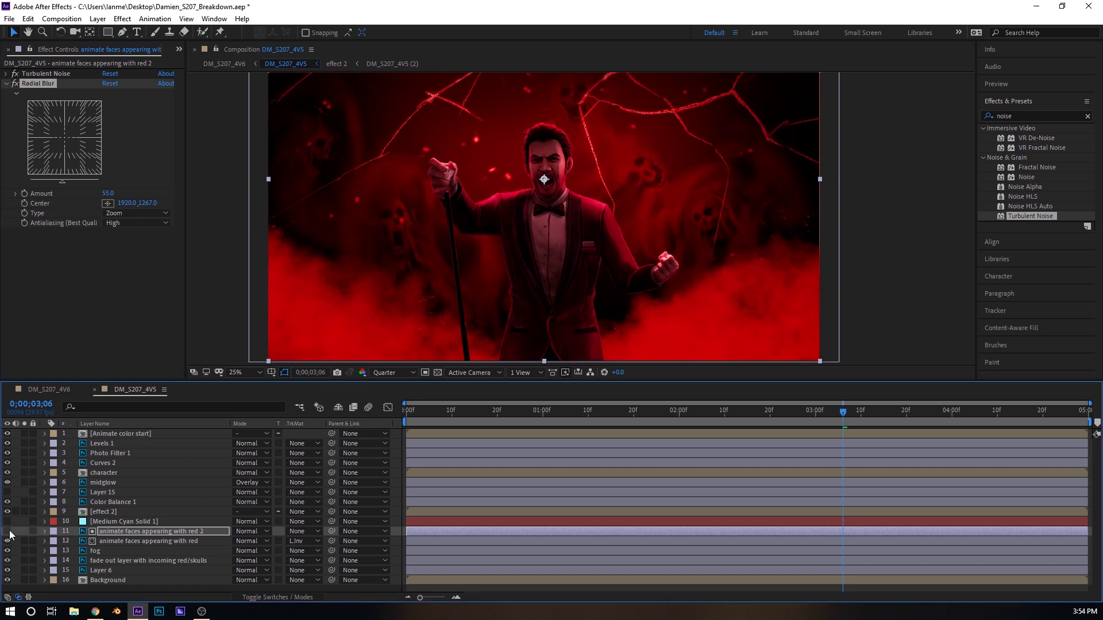
left_click(110, 194)
type("12")
key("Return")
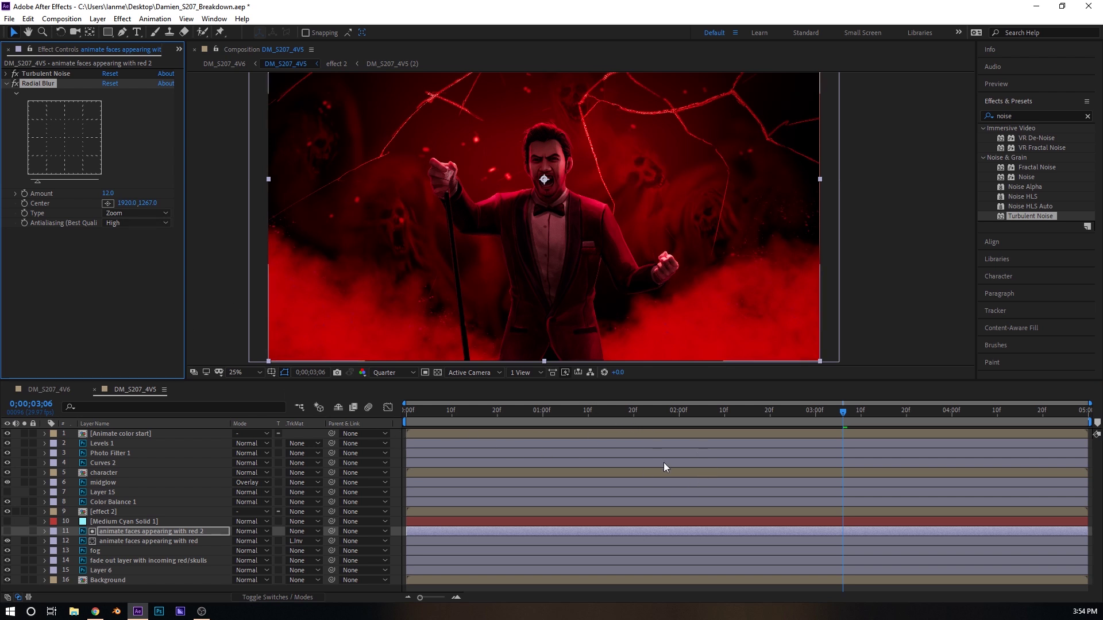
Keyframe the matte layer's Turbulent Noise evolution from 0° at the first frame to 180° at 0;00;04;27
left_click_drag(616, 424, 407, 418)
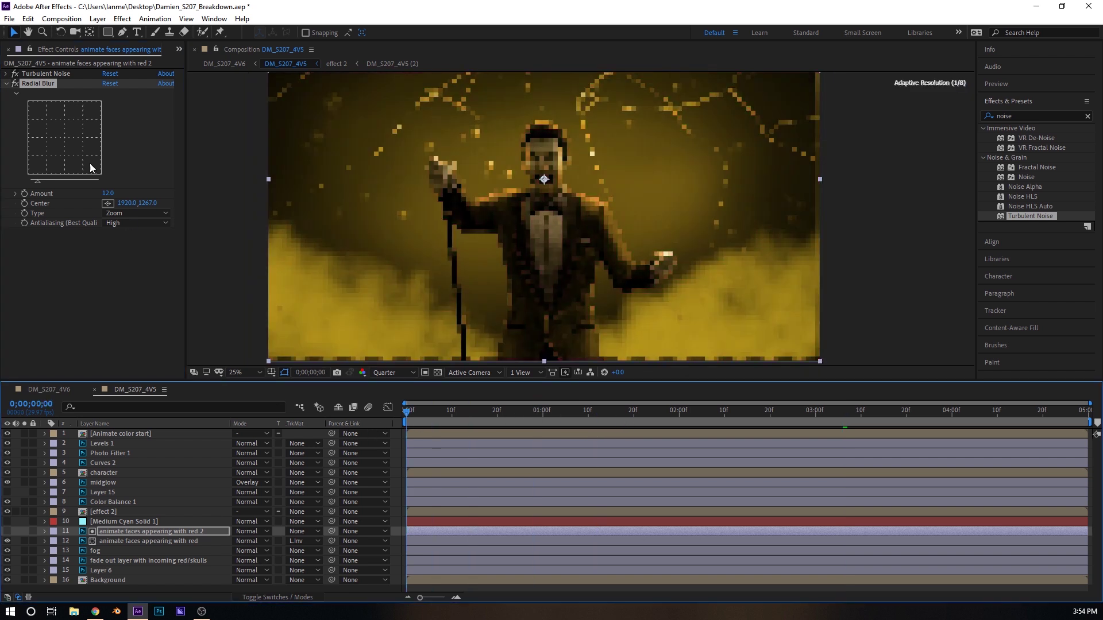
left_click(7, 74)
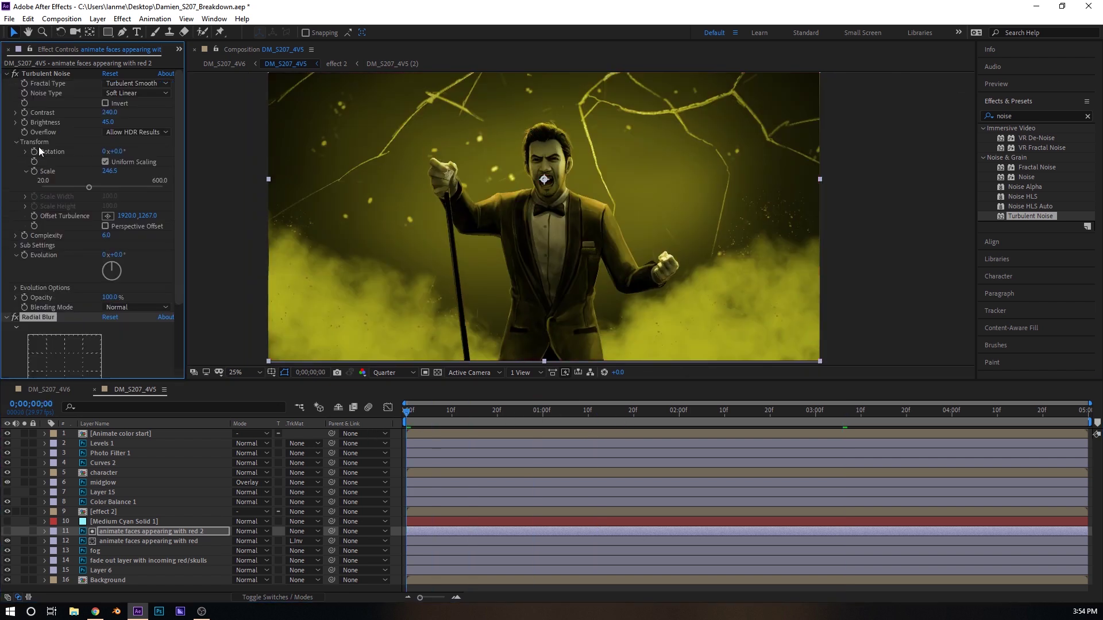
left_click(25, 255)
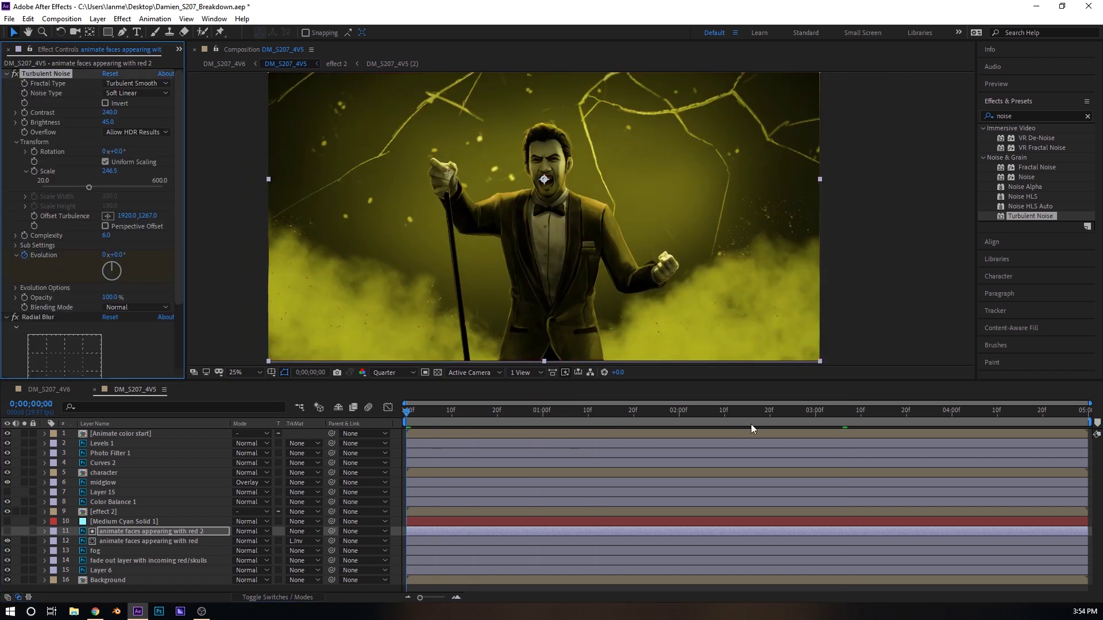
key("End")
key("Page_Up")
key("Page_Up")
left_click(114, 256)
type("180")
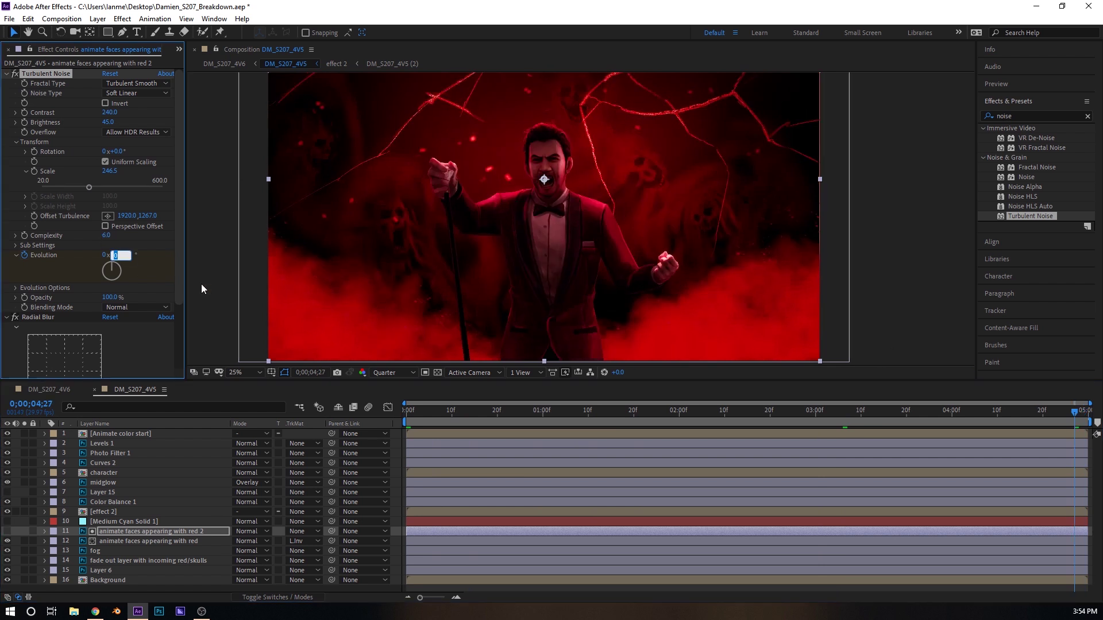
key("Return")
Preview the composition from the first frame to check how the evolving noise matte reveals the skulls
key("Home")
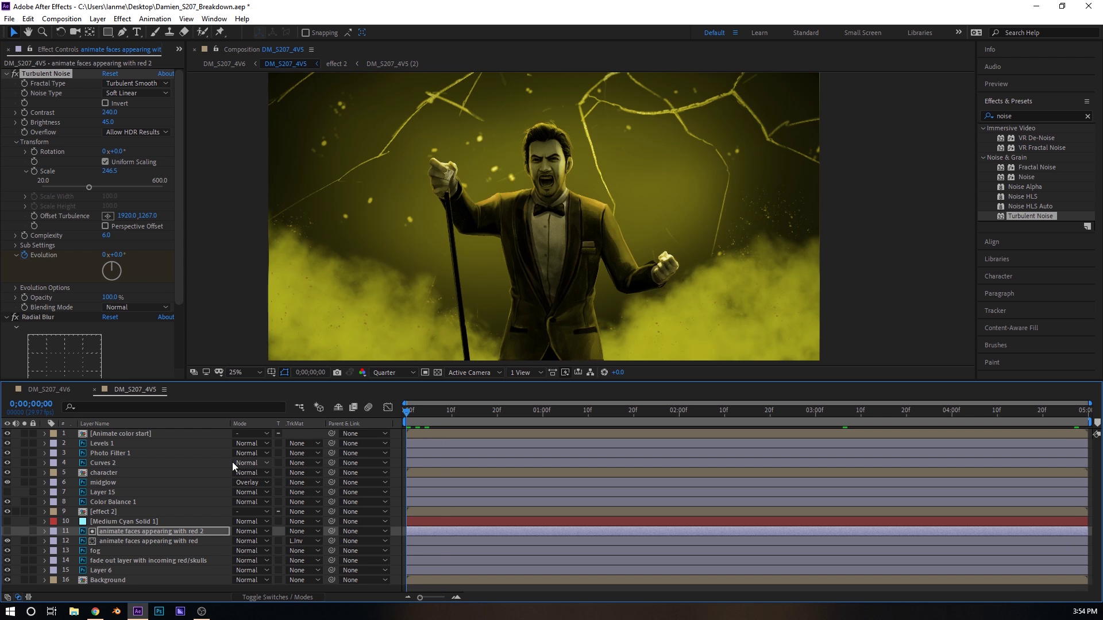
key("space")
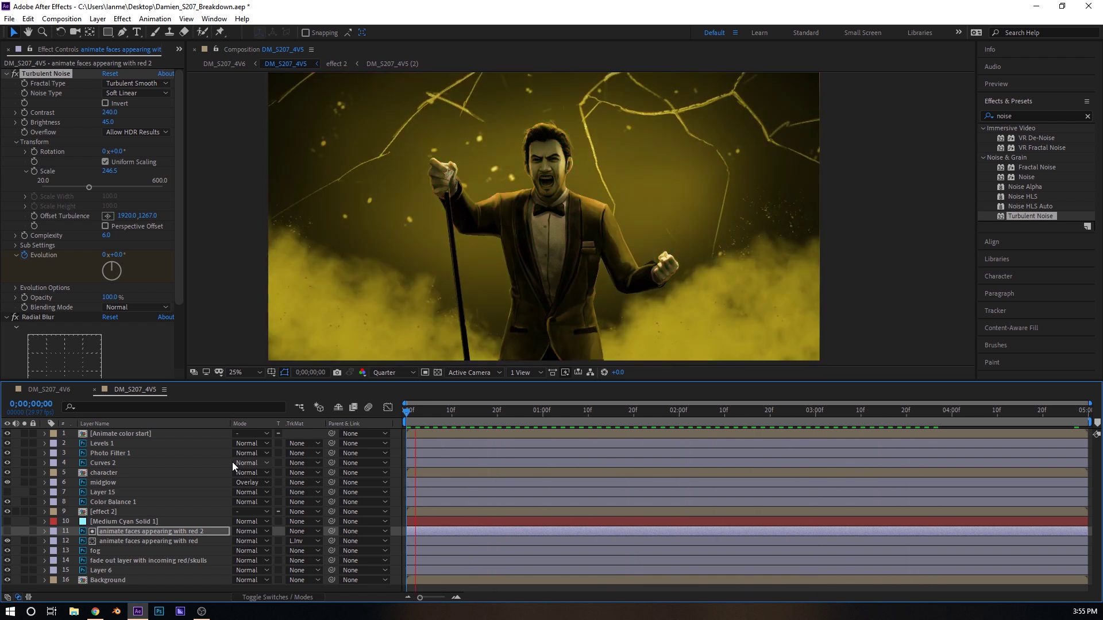
key("space")
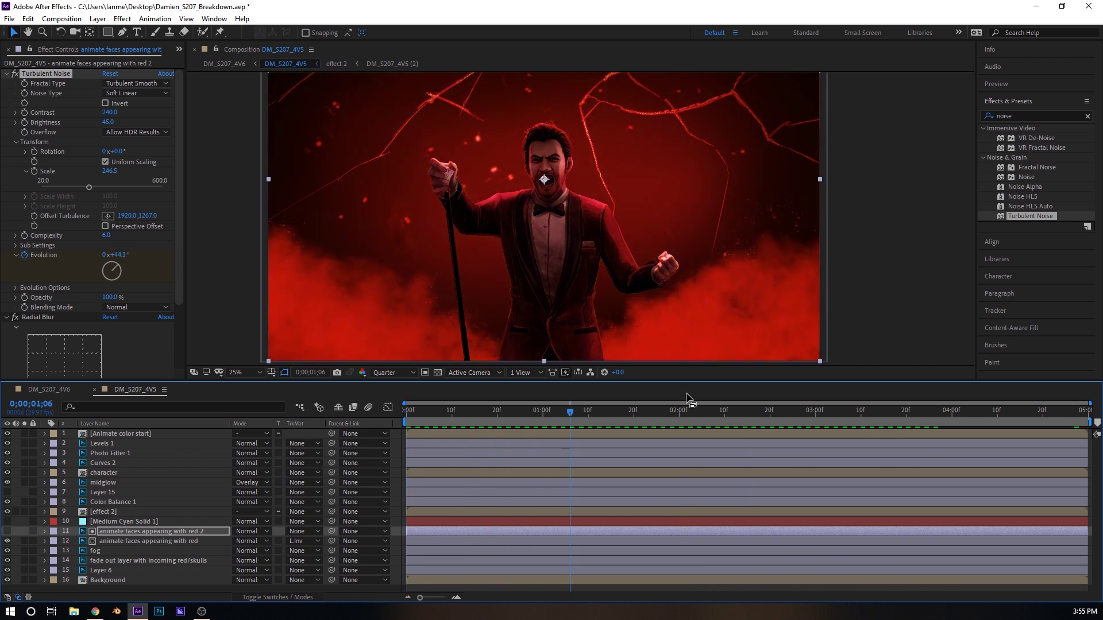
key("Home")
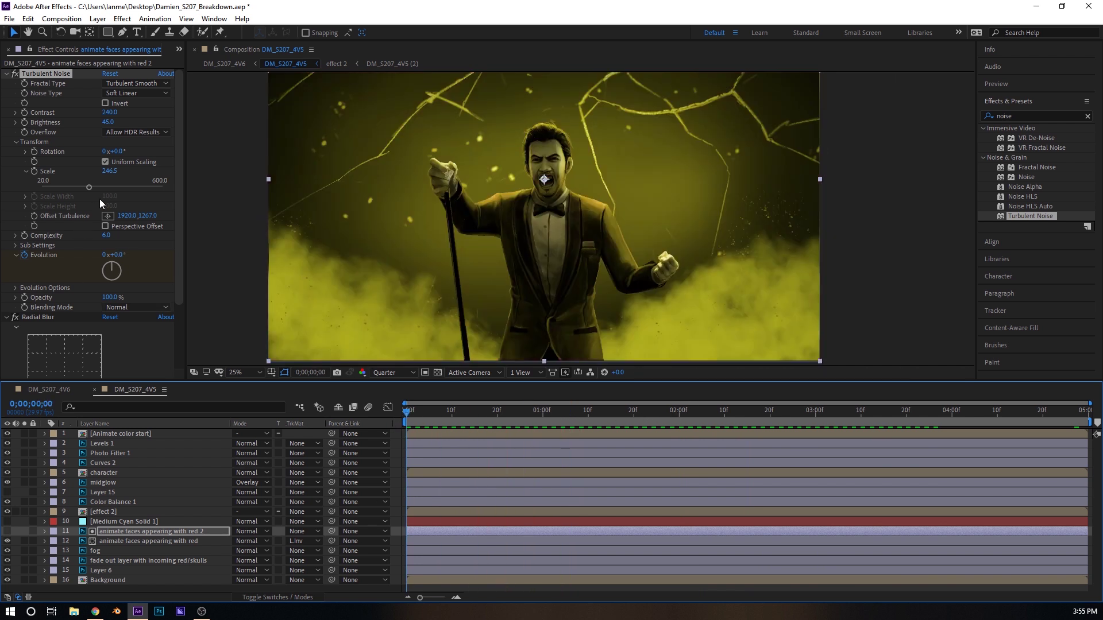
Raise the Turbulent Noise contrast to 610 and lower its brightness, judging the matte at 0;00;02;18
left_click_drag(109, 114, 177, 119)
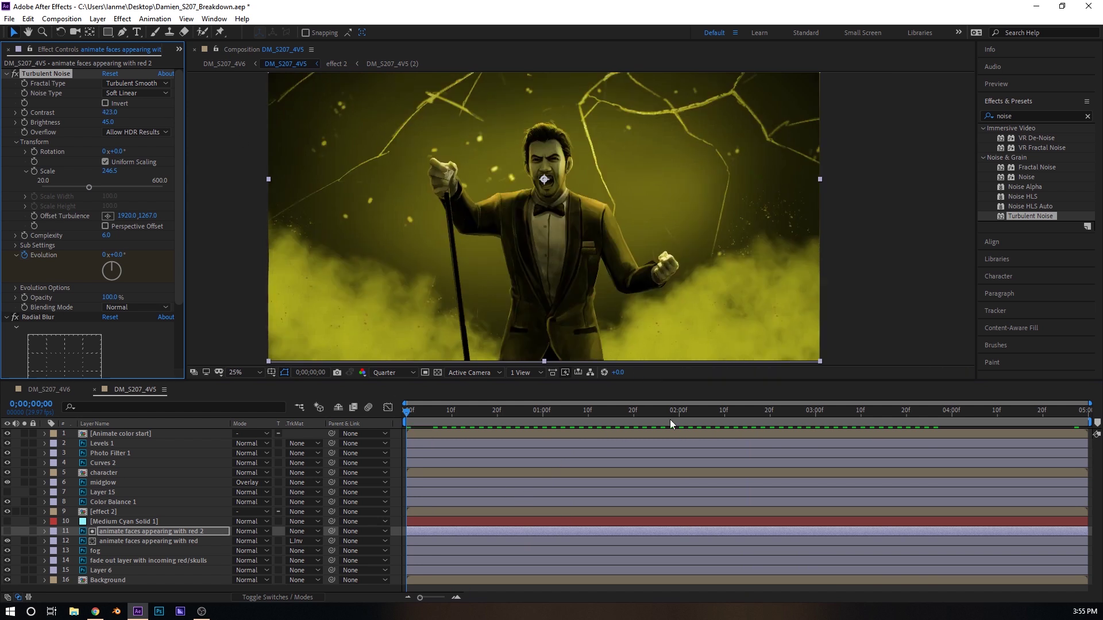
left_click(763, 411)
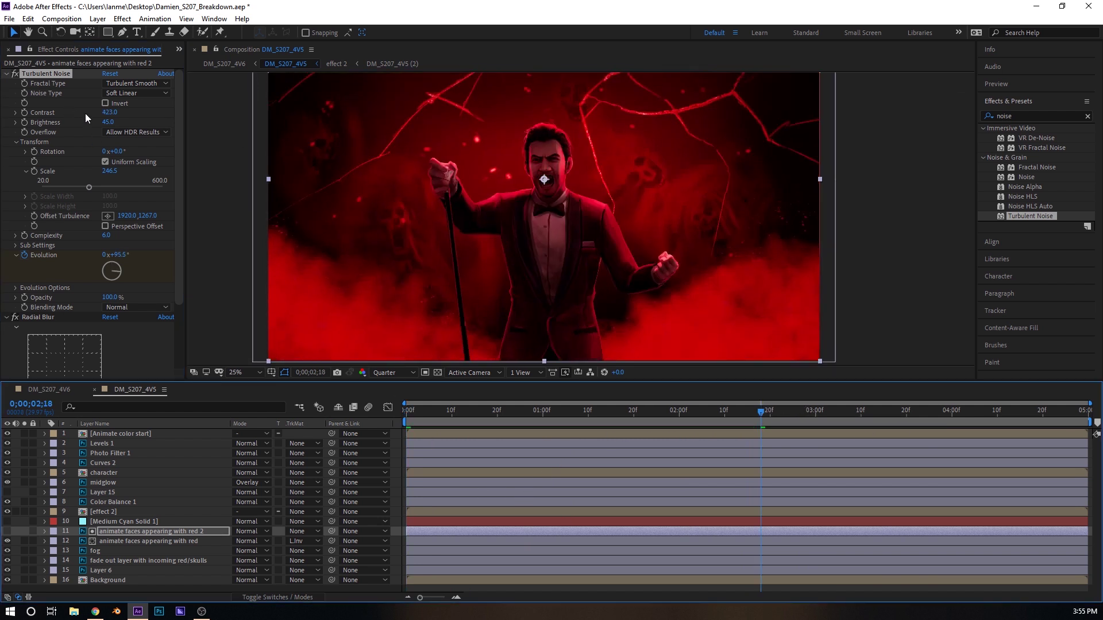
left_click_drag(110, 116, 221, 126)
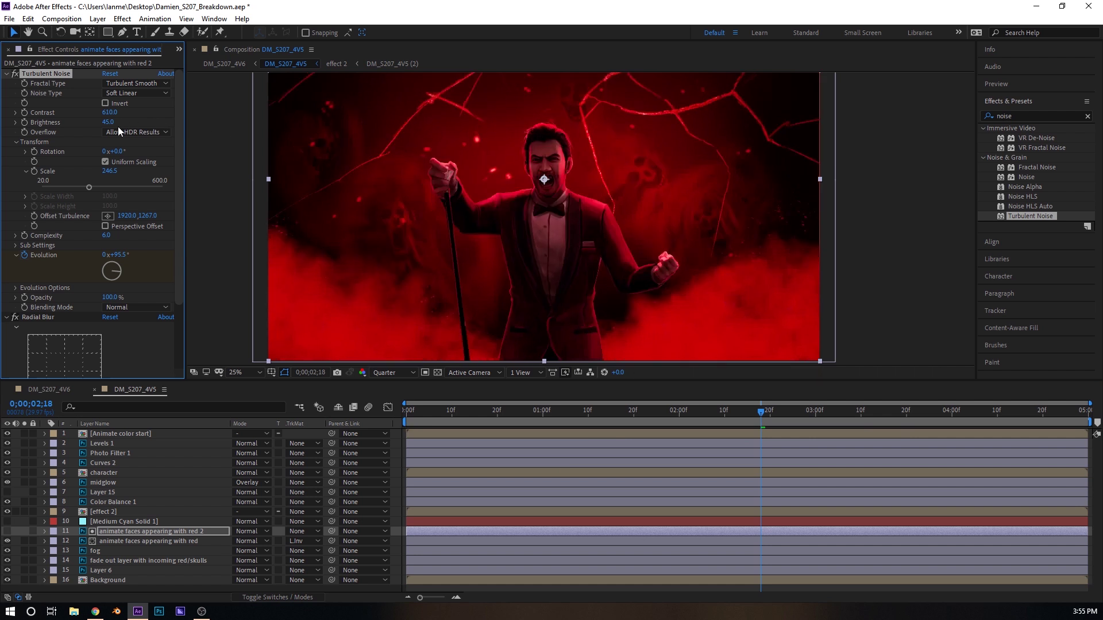
left_click_drag(108, 122, 85, 145)
Collapse the existing effects on the "animate faces appearing with red 2" matte layer and add CC Flo Motion to it
left_click(120, 511)
key("F2")
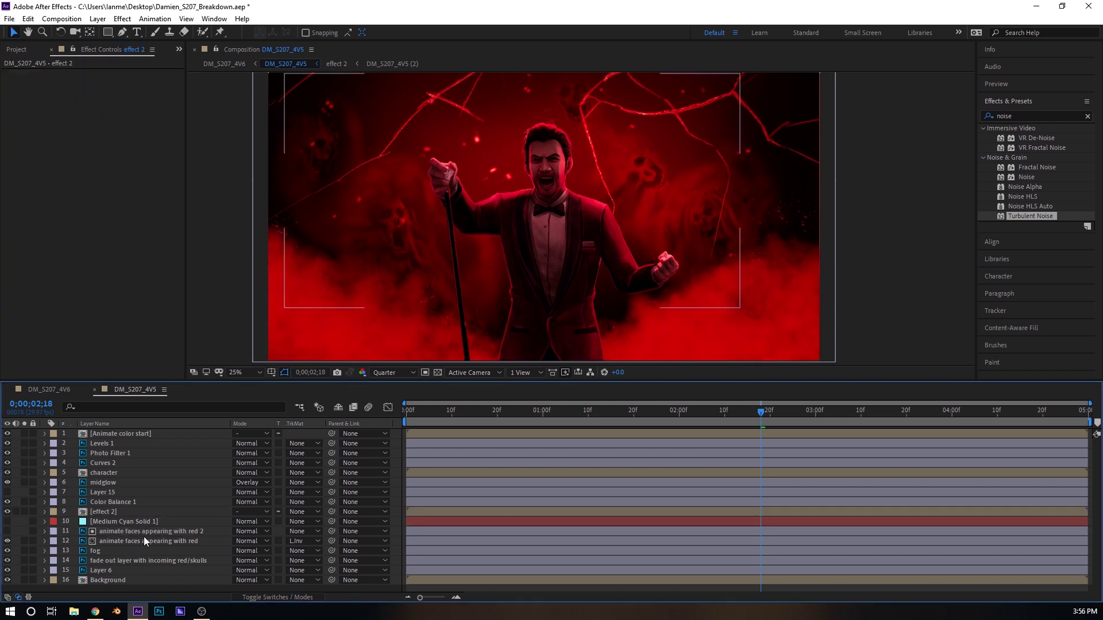
left_click(147, 530)
left_click(137, 539)
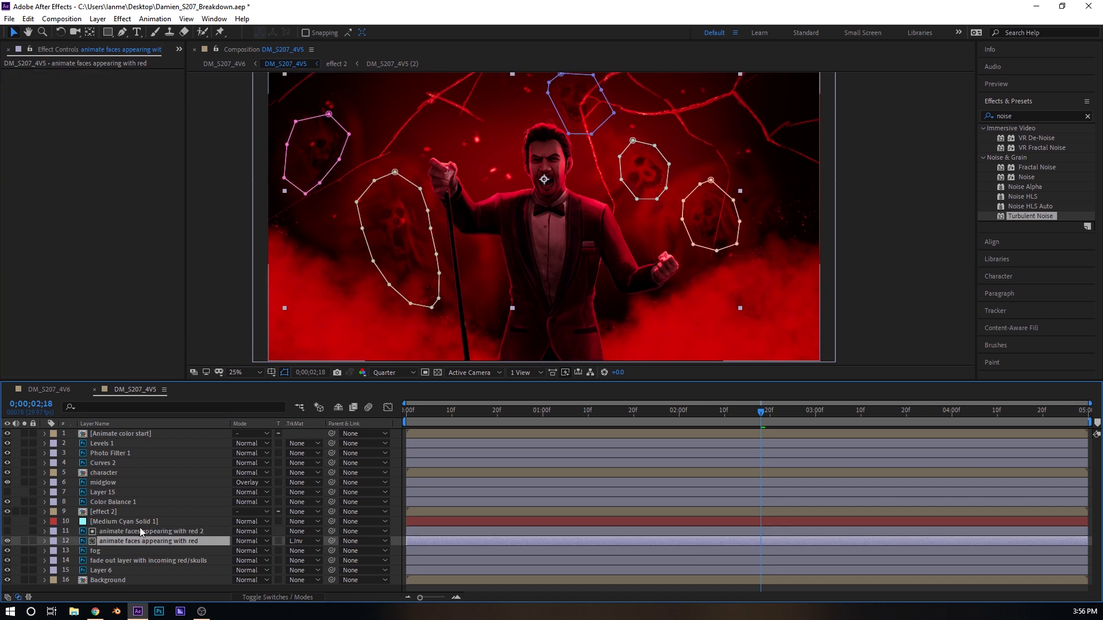
left_click(140, 531)
left_click(7, 74)
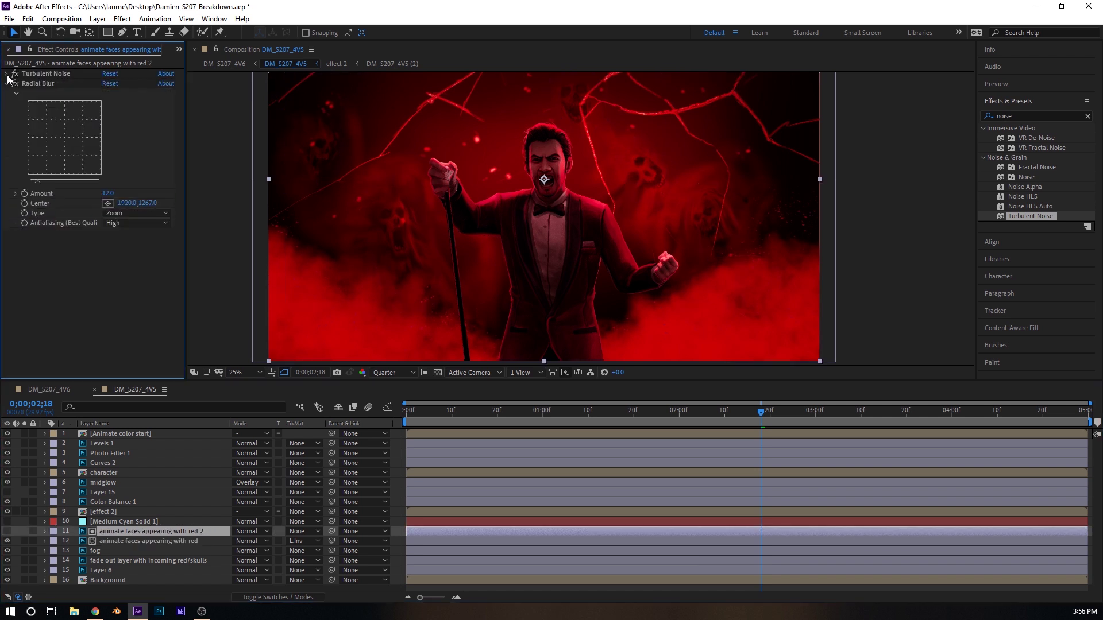
left_click(6, 84)
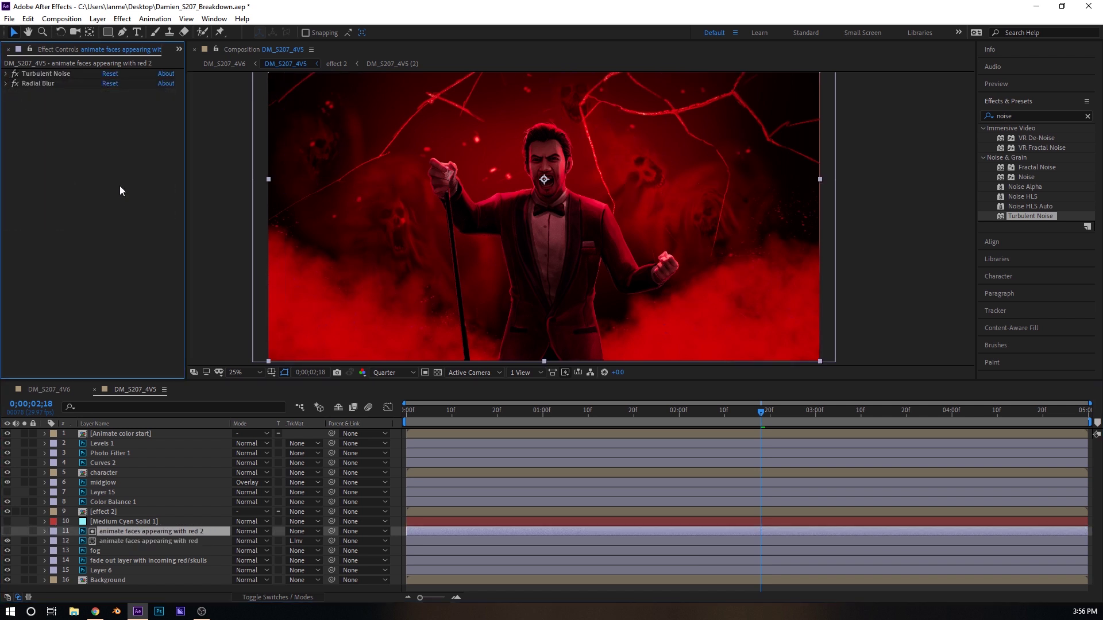
right_click(109, 230)
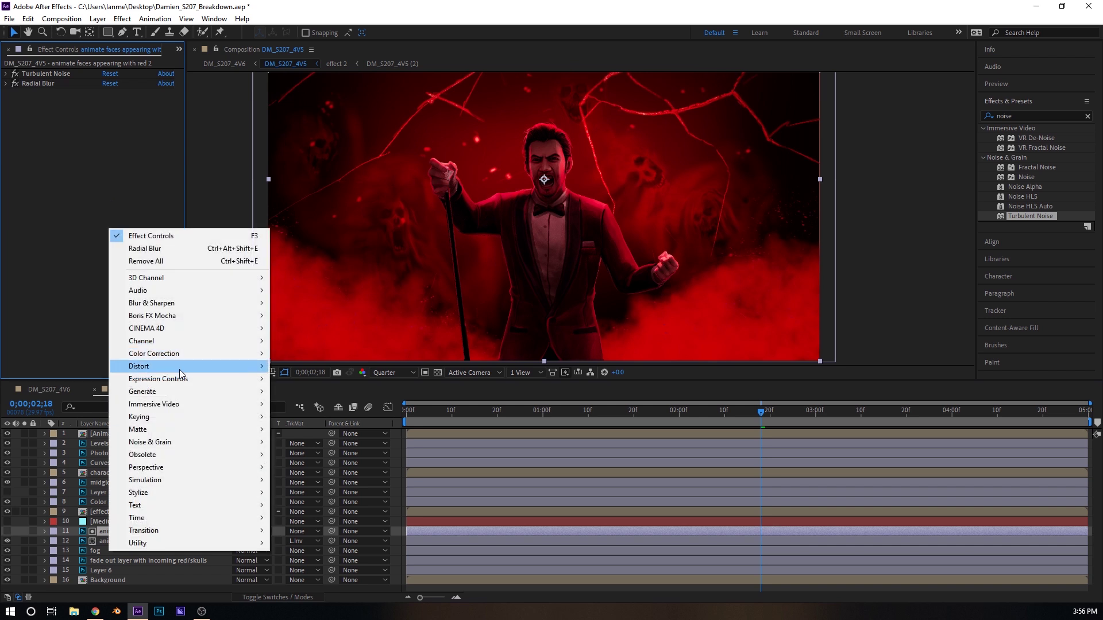
mouse_move(179, 367)
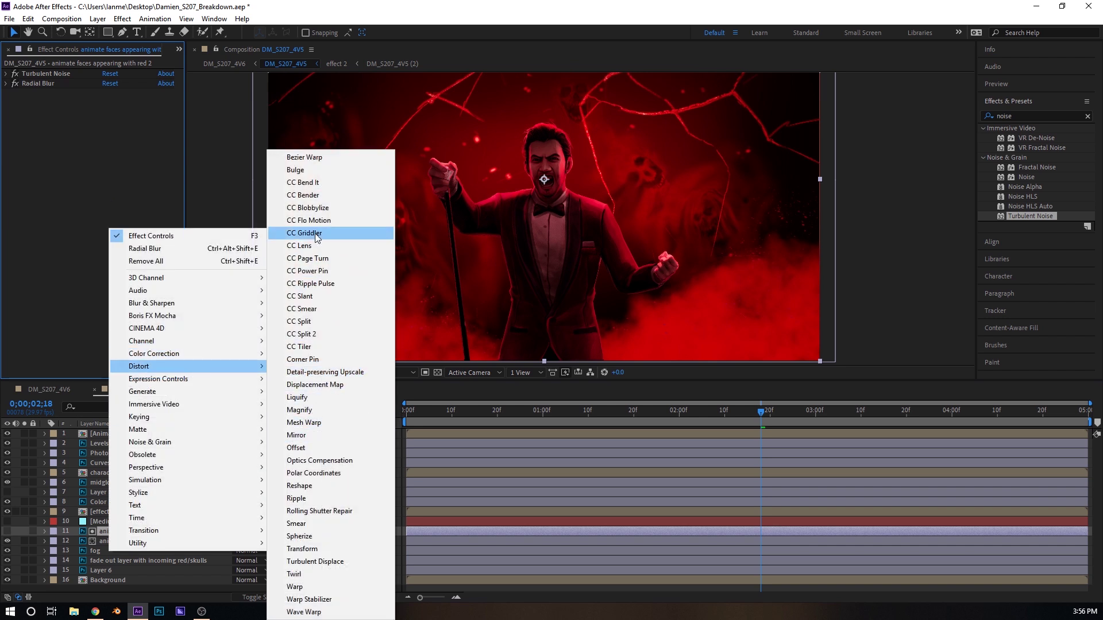
left_click(345, 221)
Place CC Flo Motion's Knot 1 above the figure at about 1936, -14.5 and Knot 2 below at about 1896, 2292.5
left_click_drag(402, 87, 547, 74)
key("comma")
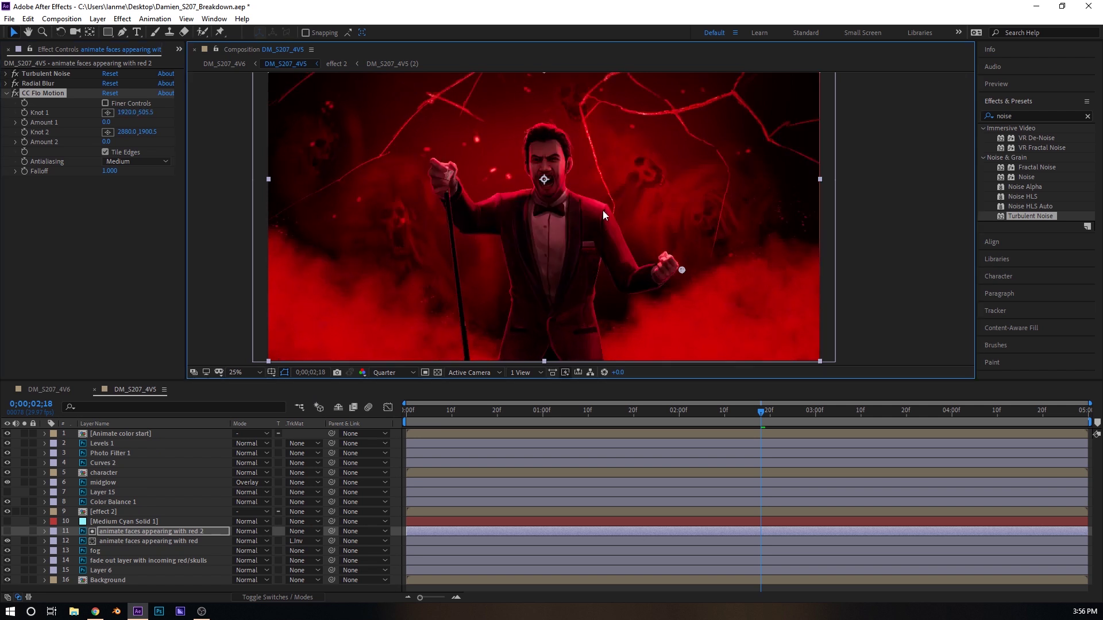
left_click_drag(583, 284, 567, 283)
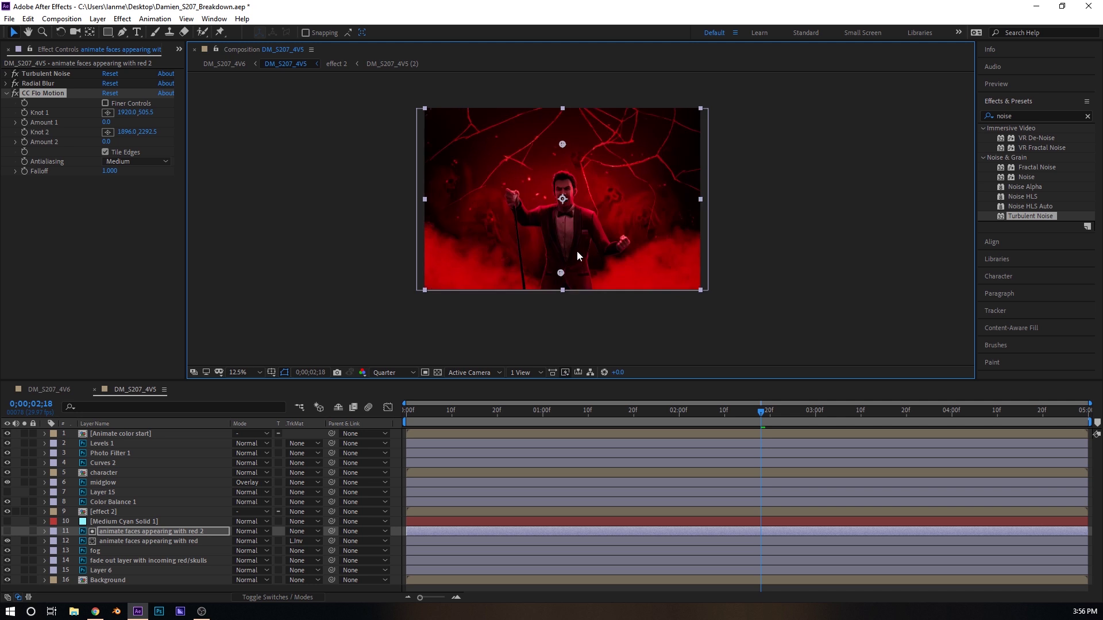
key("period")
scroll(559, 321, "up", 5)
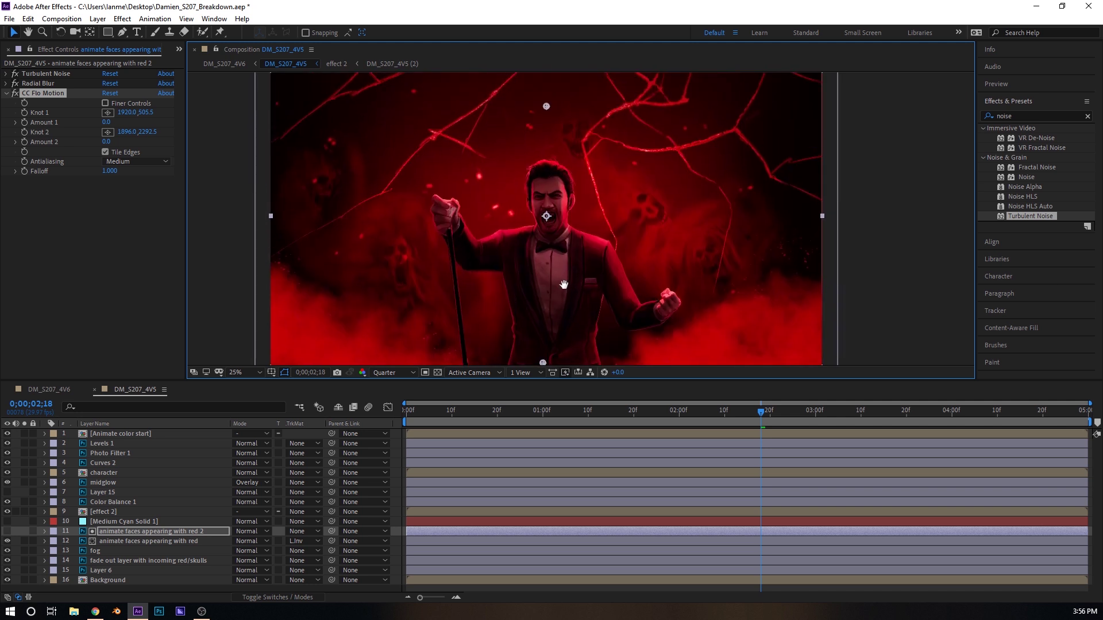
left_click_drag(550, 179, 553, 104)
key("space")
left_click_drag(551, 280, 508, 214)
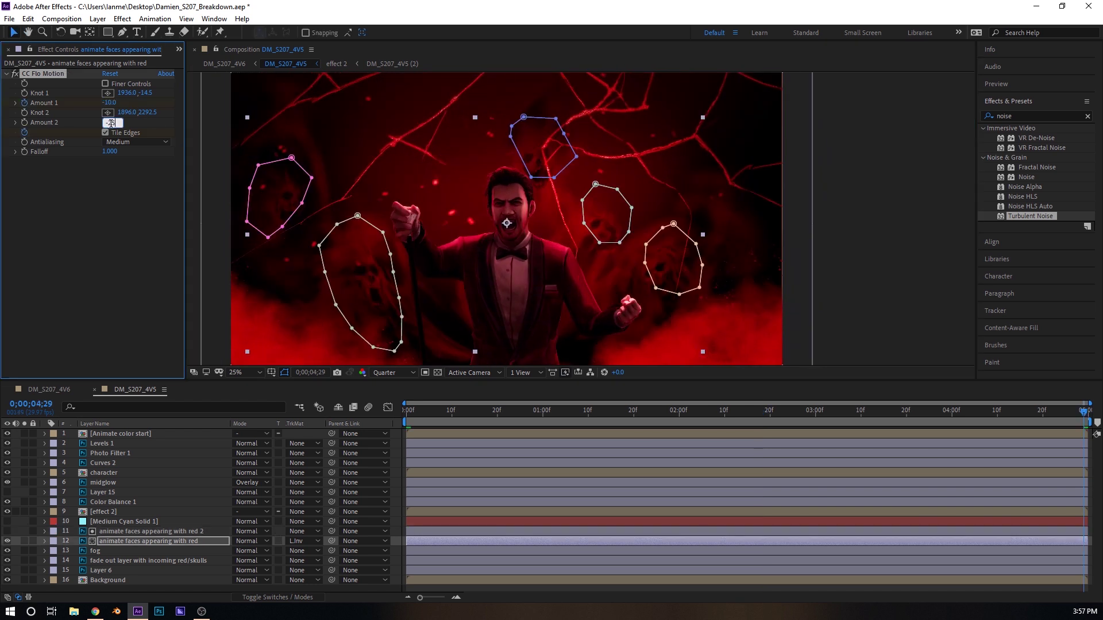
On "animate faces appearing with red", set CC Flo Motion's Amount 2 to -25 and Amount 1 to 10 at 0;00;04;29, comparing the first and last frames
key("Return")
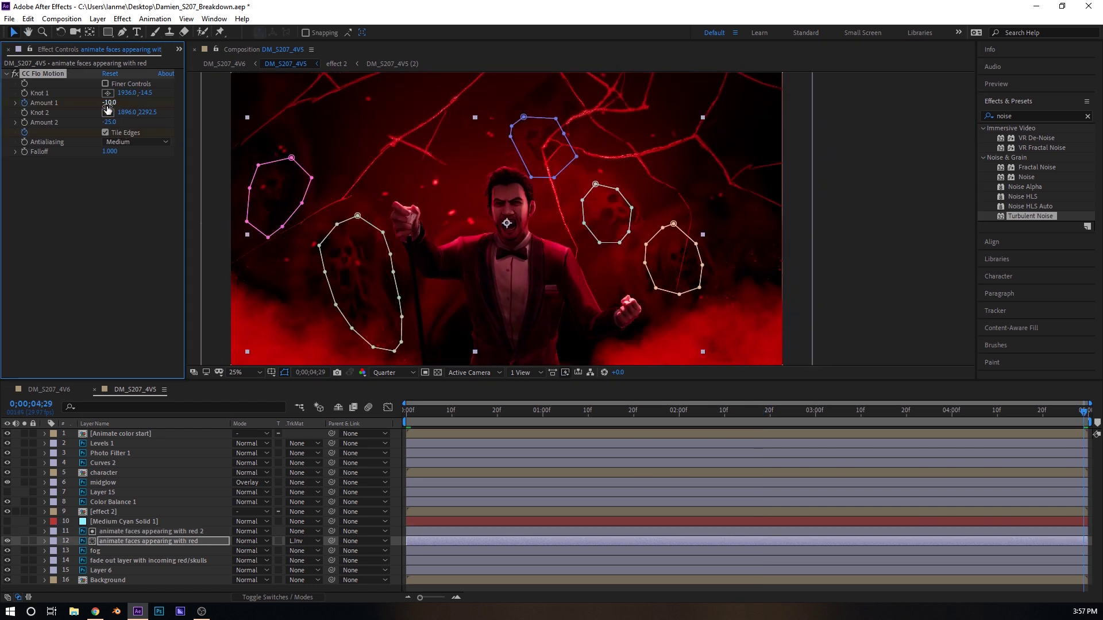
type("10")
key("Return")
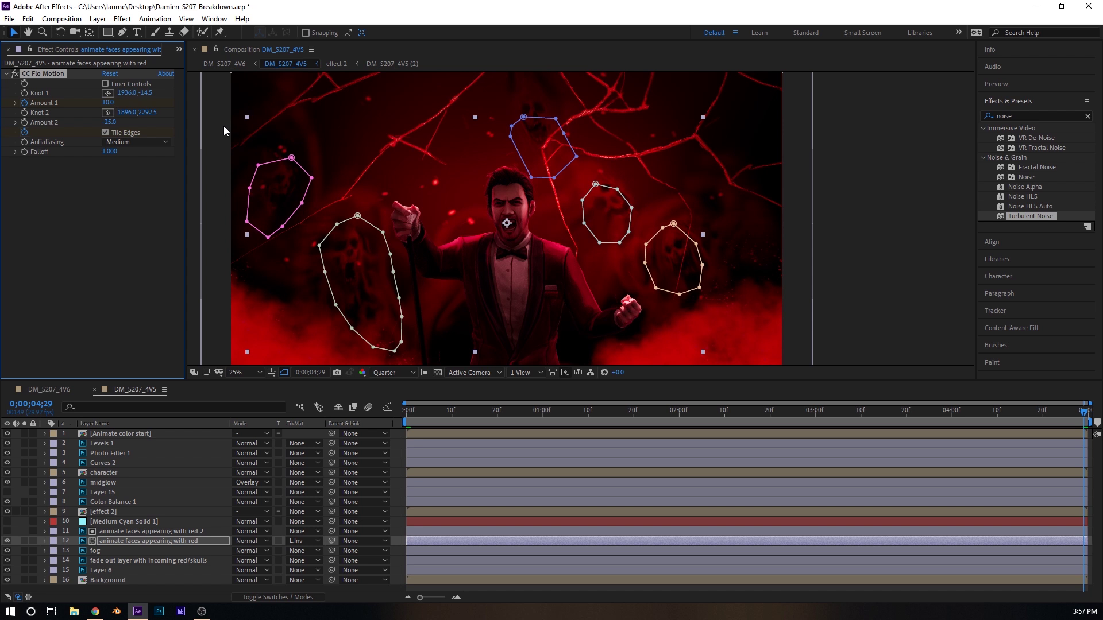
mouse_move(796, 422)
left_mouse_down()
mouse_move(411, 426)
mouse_move(779, 423)
left_mouse_up()
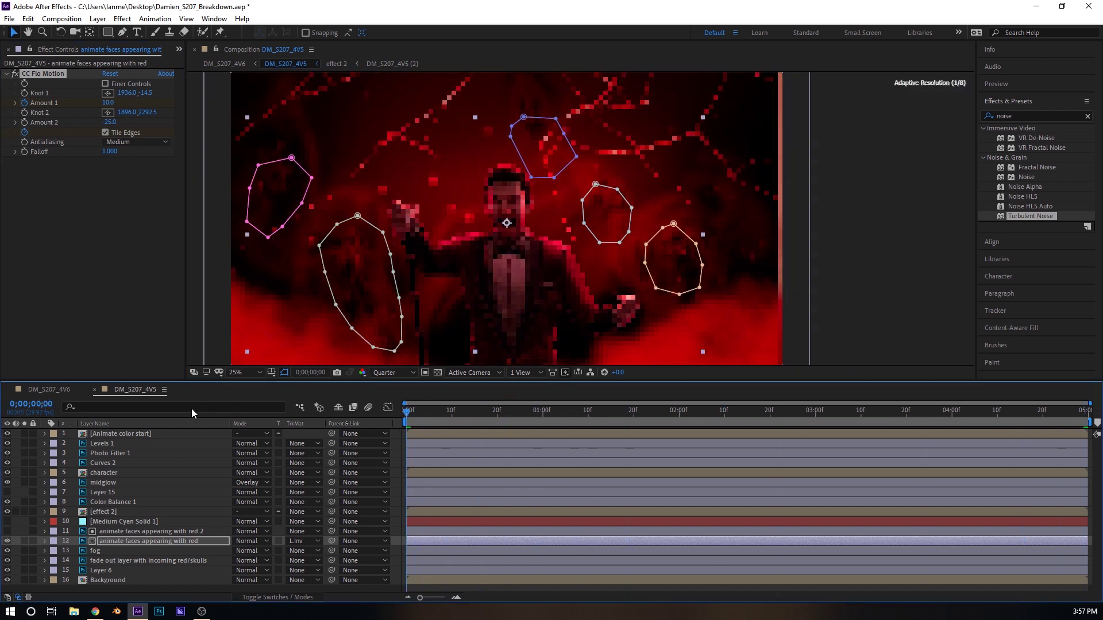
key("Home")
key("End")
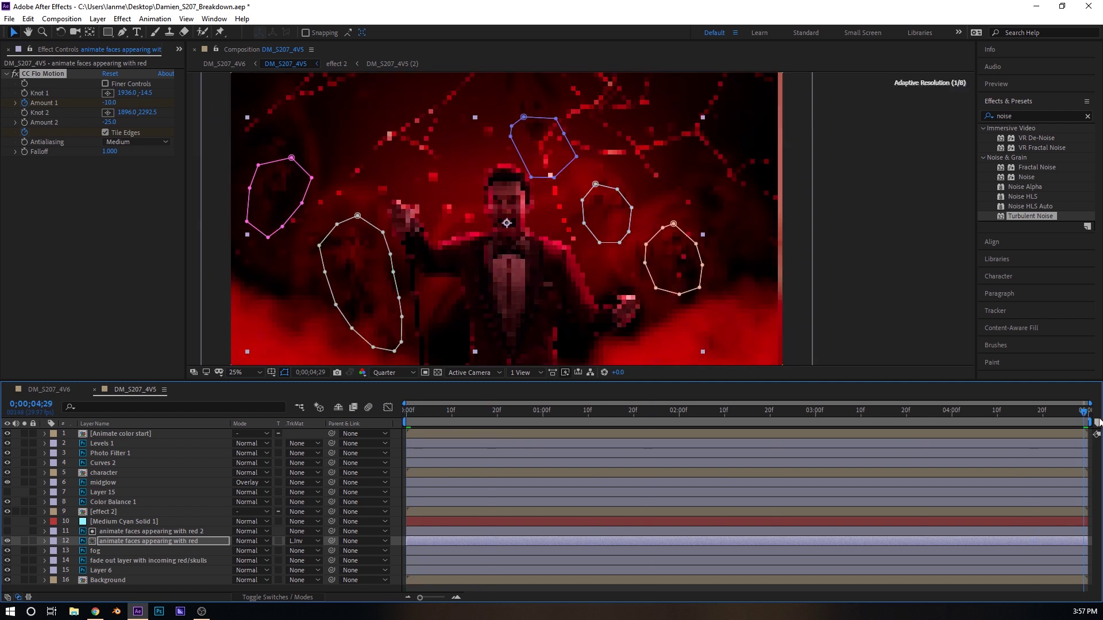
Keyframe CC Flo Motion's Amount 2 from 25 at the first frame to -25 at 0;00;04;29
left_click_drag(969, 415, 407, 402)
left_click(110, 123)
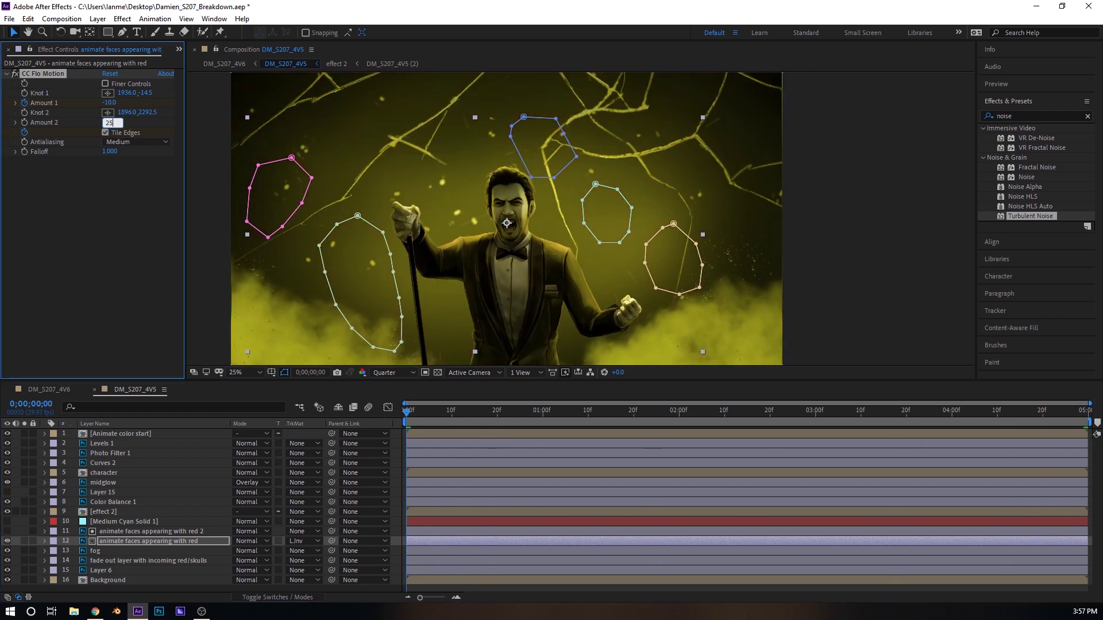
key("End")
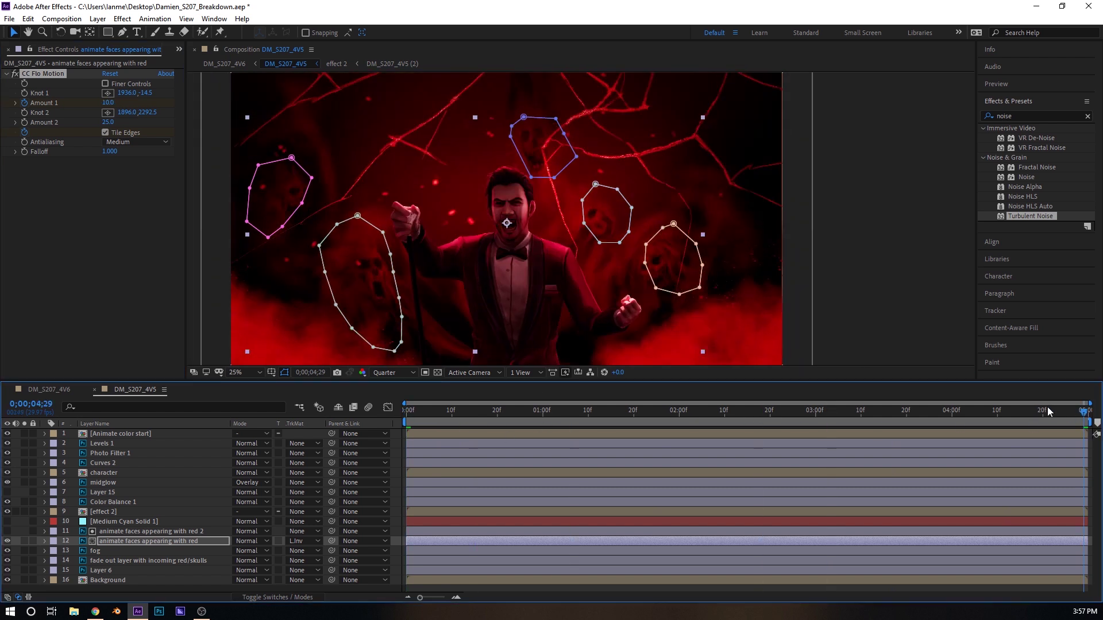
left_click(107, 122)
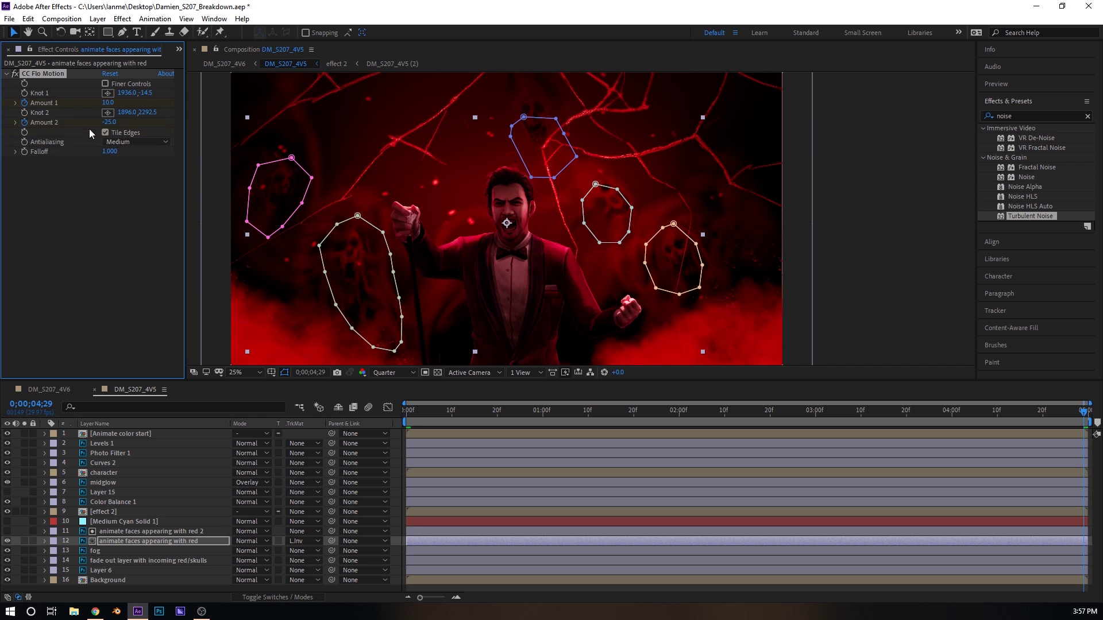
key("Home")
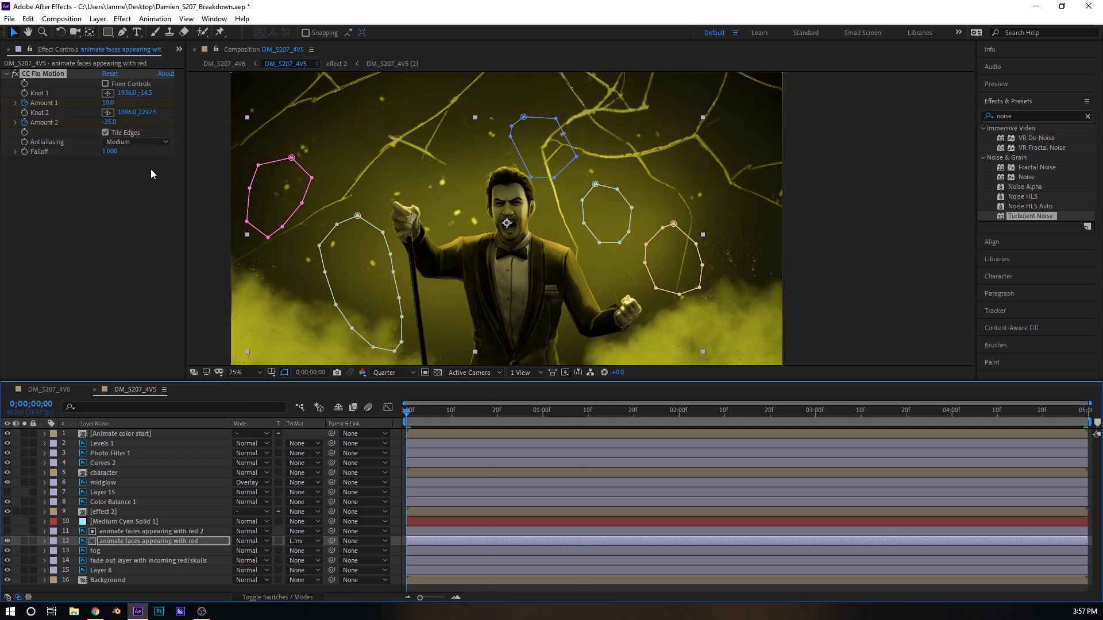
left_click(110, 122)
type("25")
key("Return")
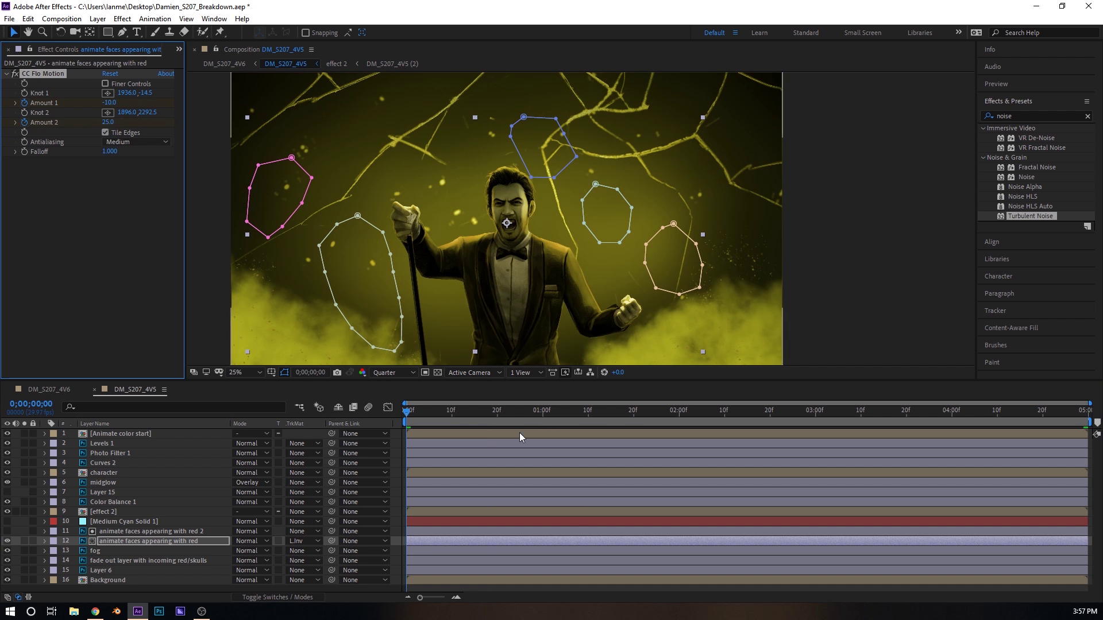
Scrub and play the composition from the start to review the warping motion of the skulls
left_click_drag(469, 410, 811, 424)
key("space")
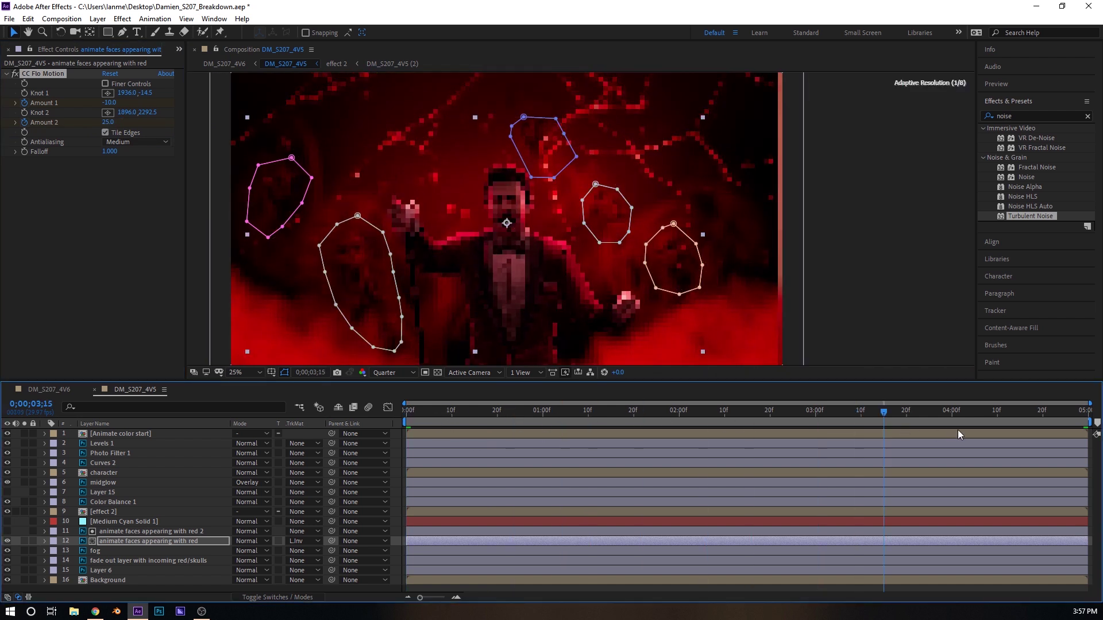
key("Home")
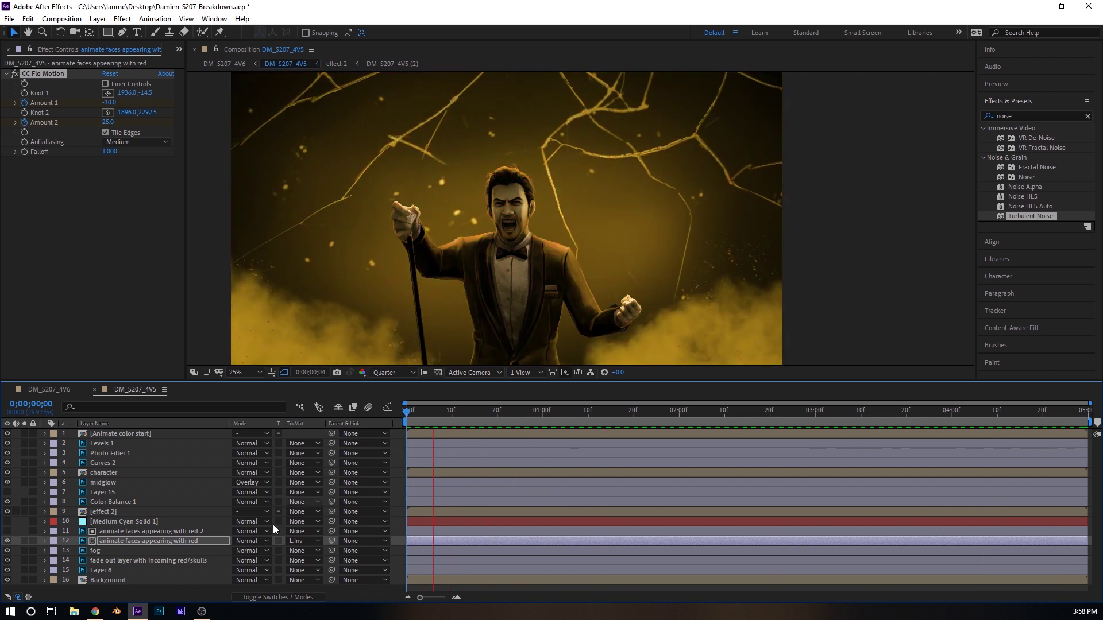
Add a Noise effect to the "animate faces appearing with red 2" matte layer with color noise off and its amount at 100%
left_click(175, 536)
right_click(108, 277)
right_click(95, 193)
right_click(94, 193)
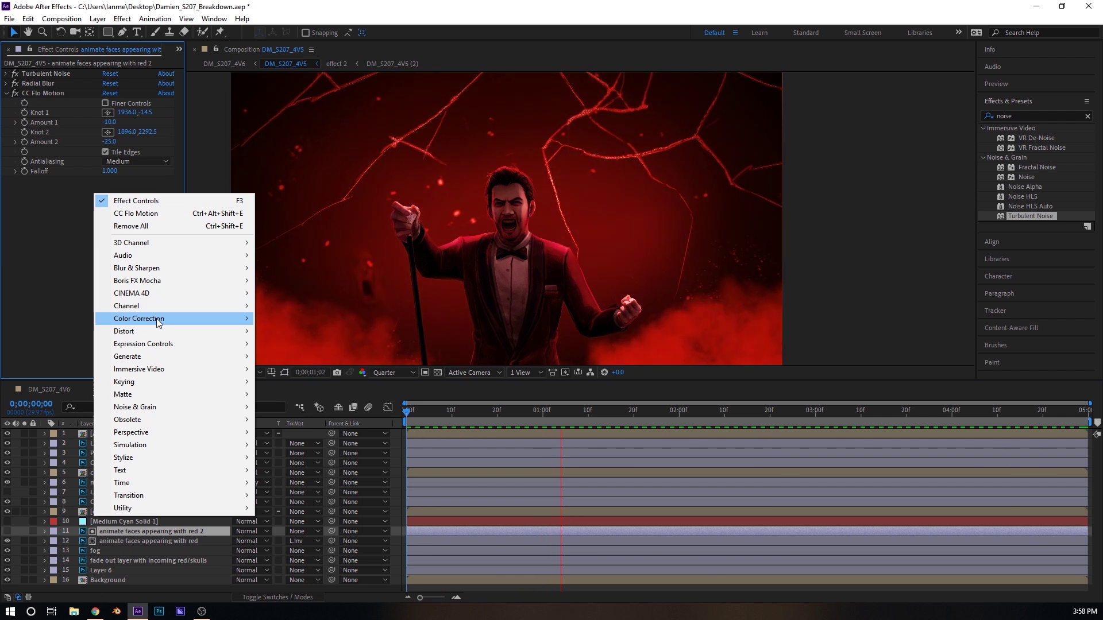
mouse_move(178, 408)
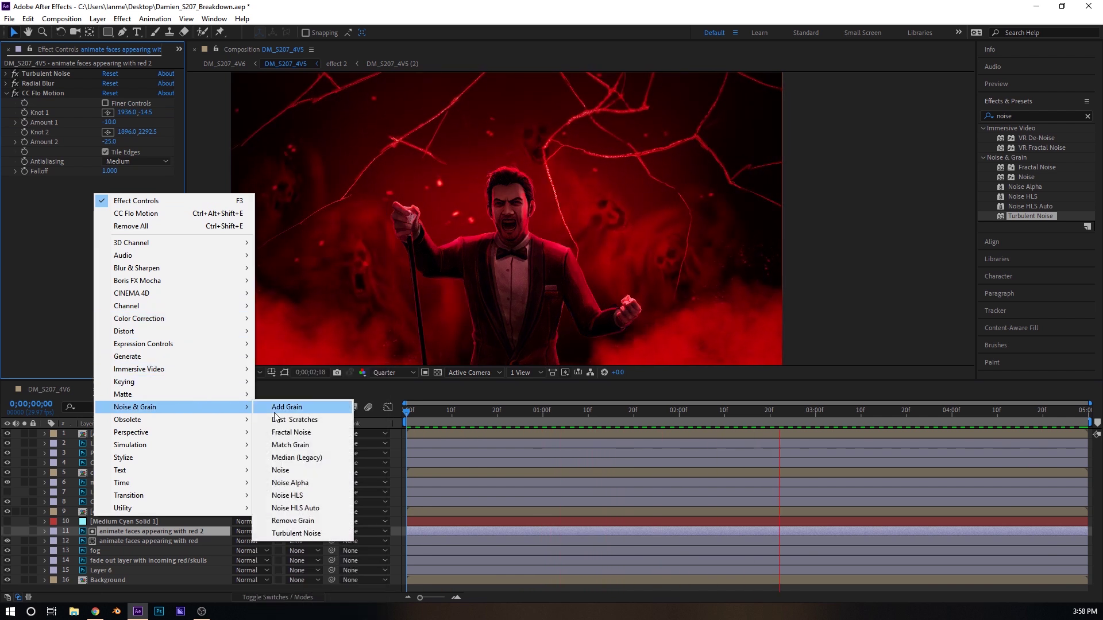
left_click(305, 469)
left_click(105, 200)
left_click_drag(108, 190, 587, 203)
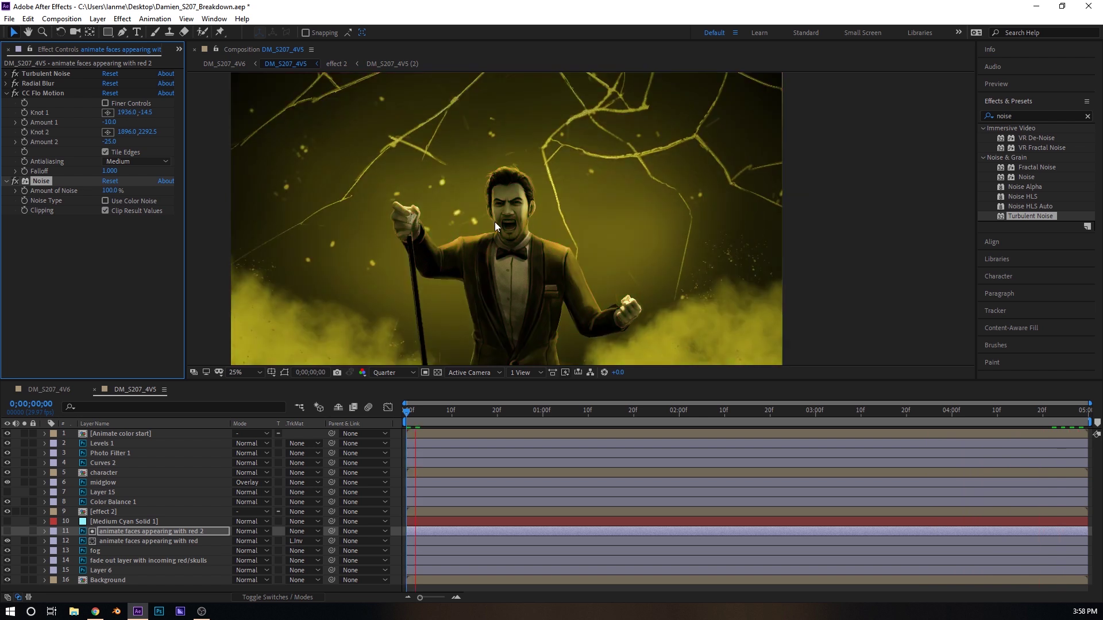
Set the Noise effect's amount to 22% on "animate faces appearing with red 2" and scrub through the composition to check it
left_click_drag(111, 195, 77, 218)
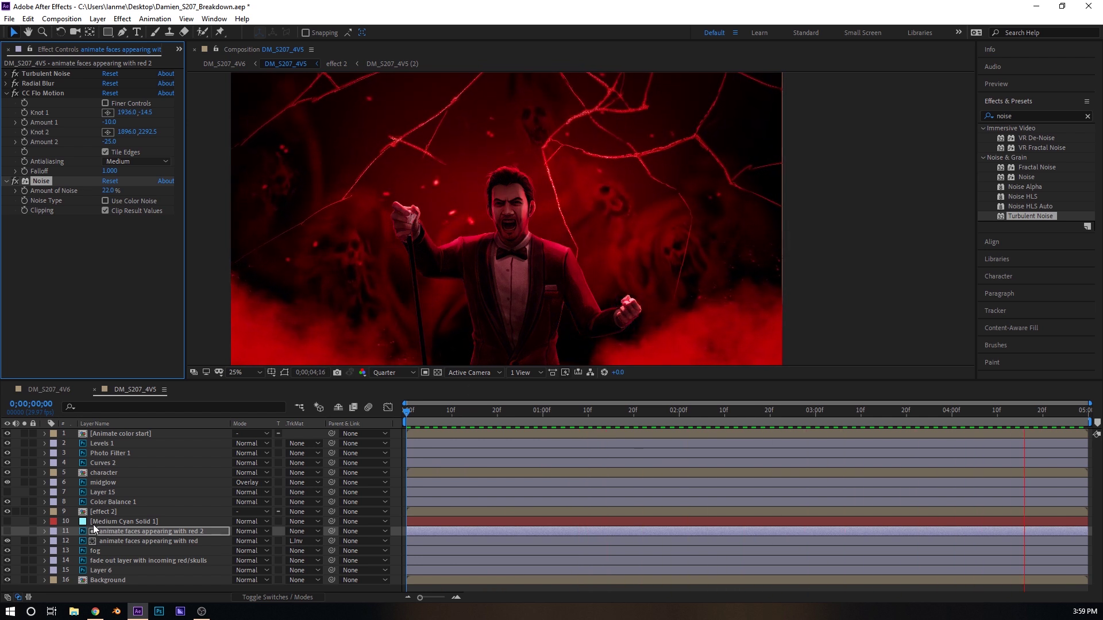
left_click_drag(500, 410, 353, 405)
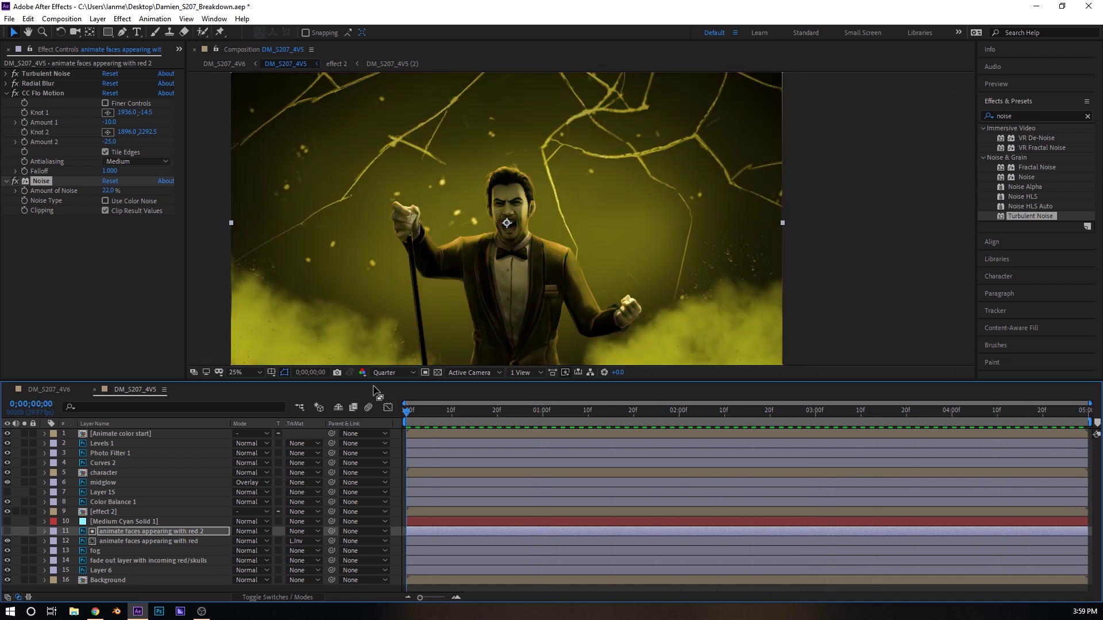
Duplicate the fog layer and set the original's track matte to Luma Inverted, using the copy above as its matte
left_click(92, 550)
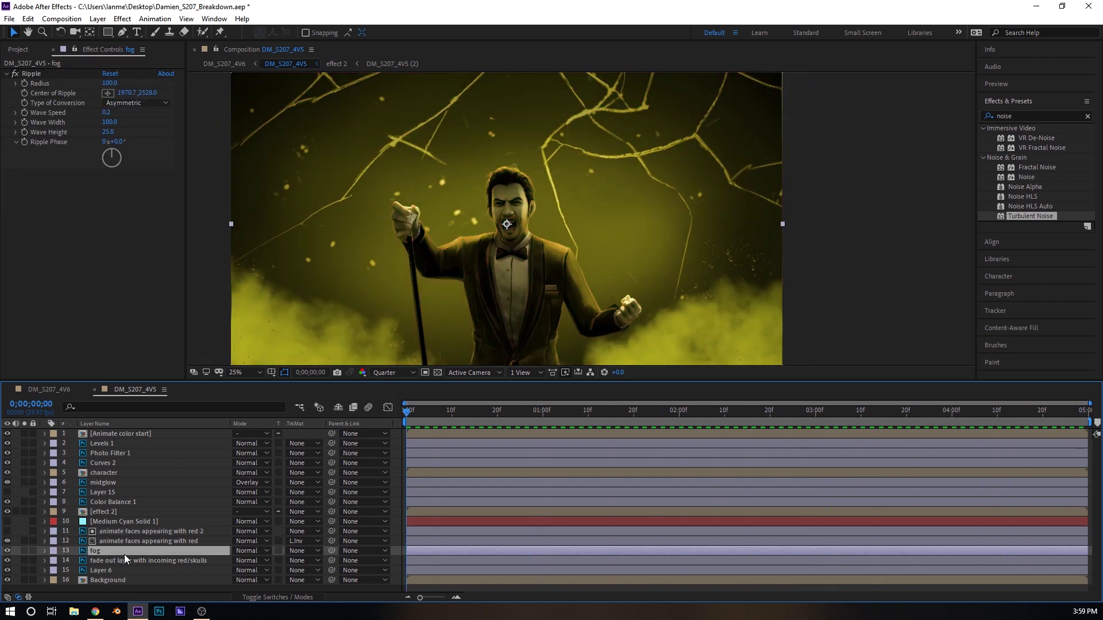
key("ctrl+d")
left_click(291, 560)
left_click(318, 555)
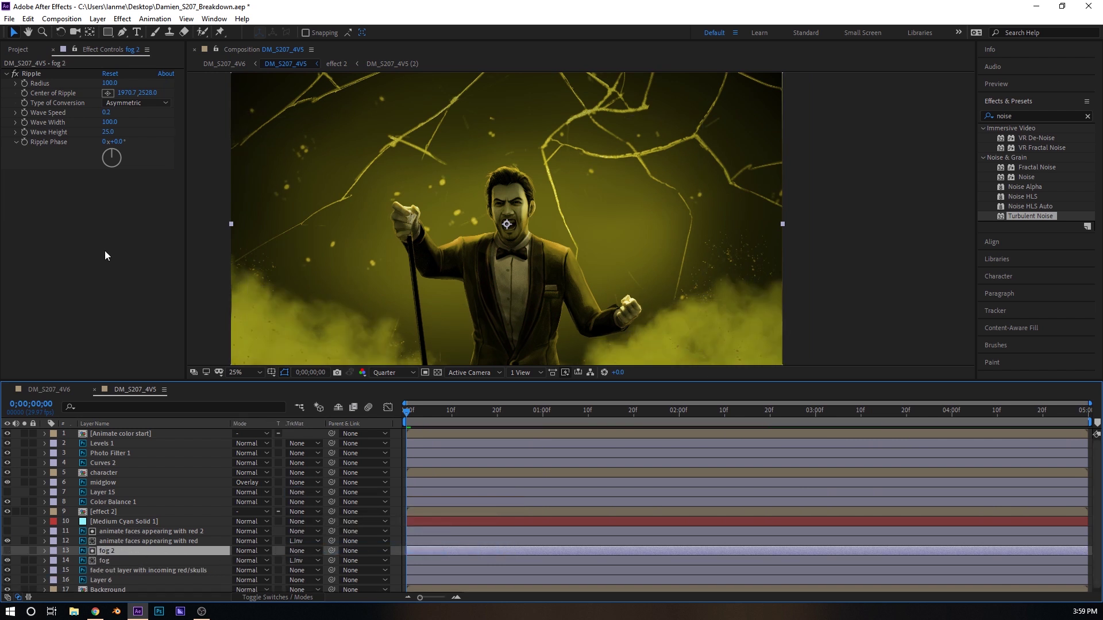
Copy the Turbulent Noise effect from "animate faces appearing with red 2" onto the "fog 2" matte layer
left_click(135, 541)
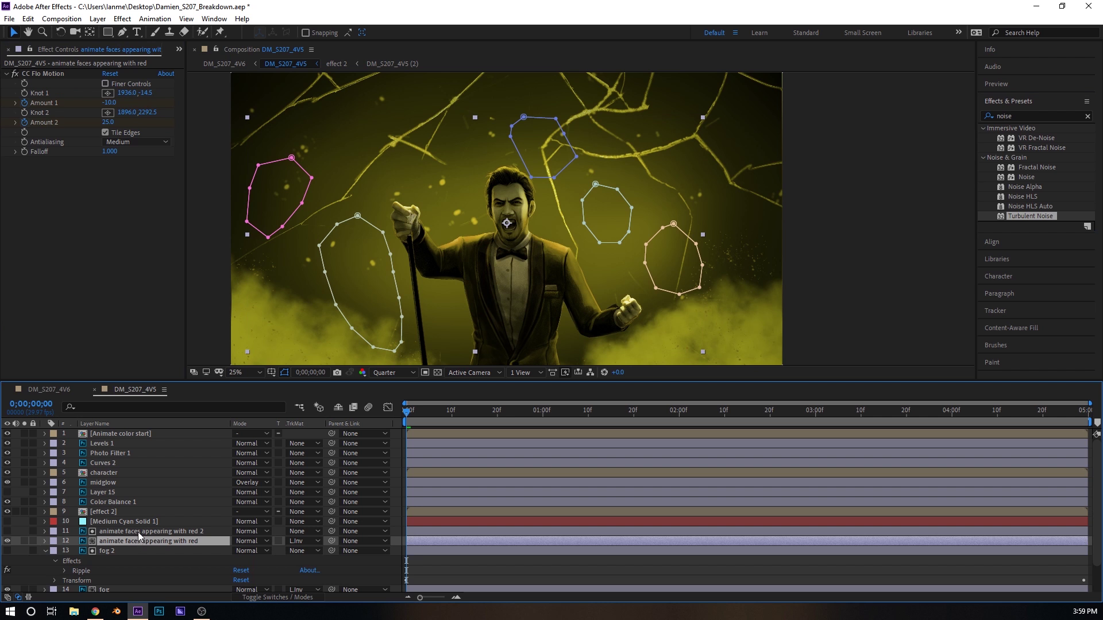
left_click(165, 531)
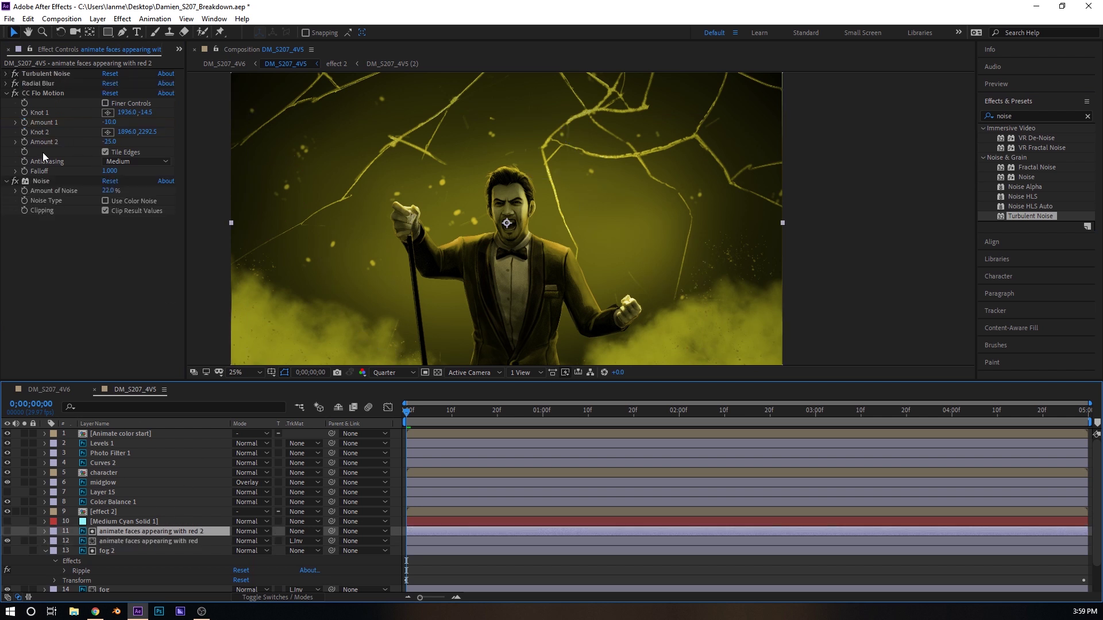
left_click(50, 74)
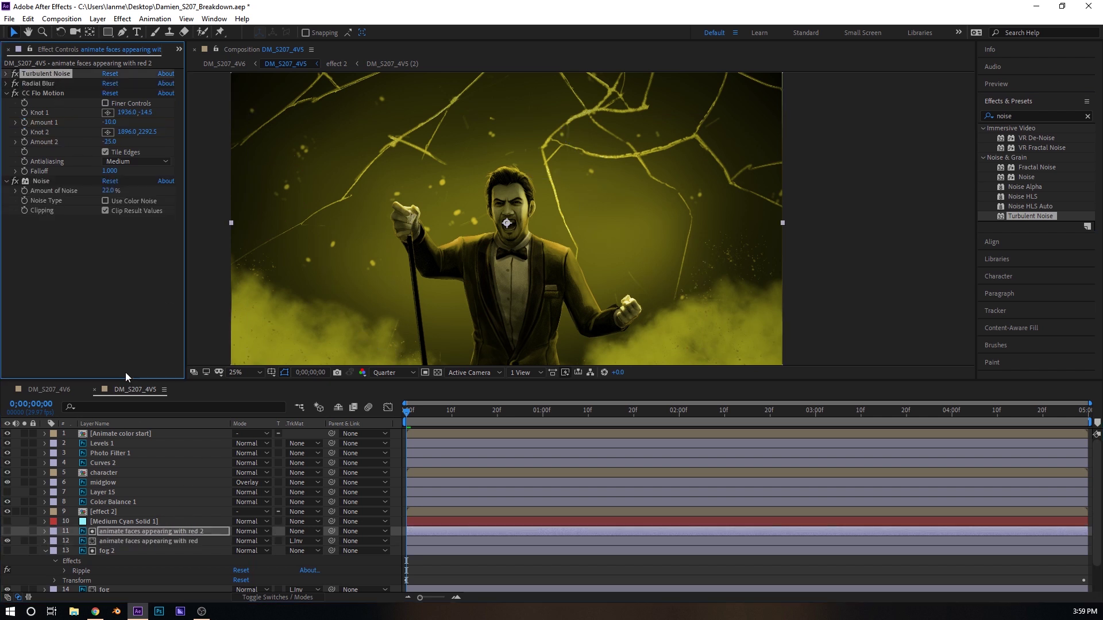
left_click(143, 551)
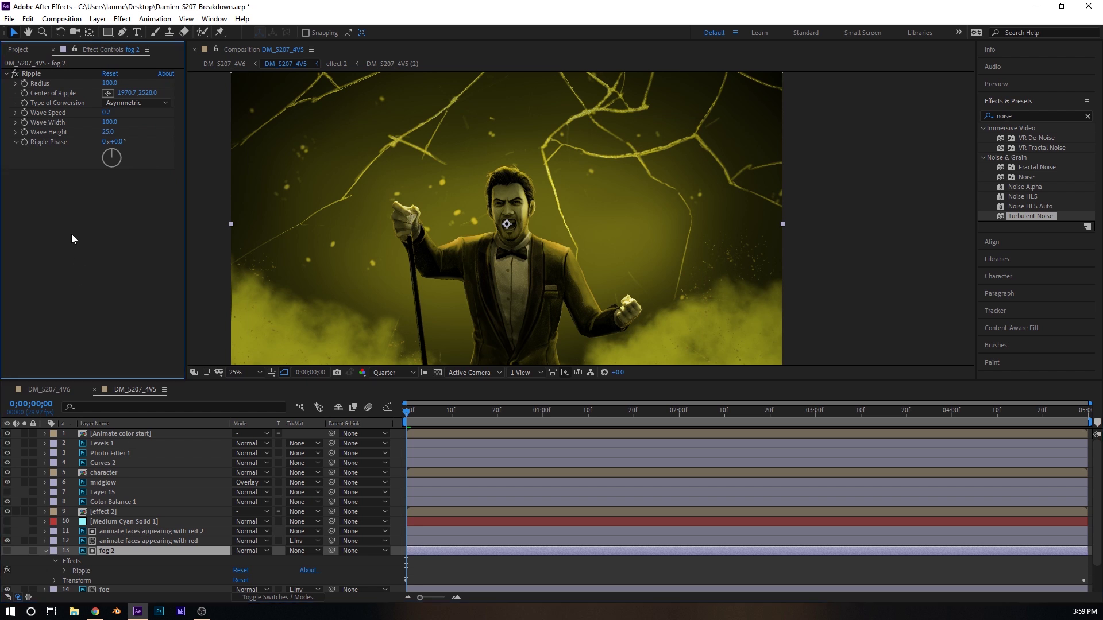
key("ctrl+v")
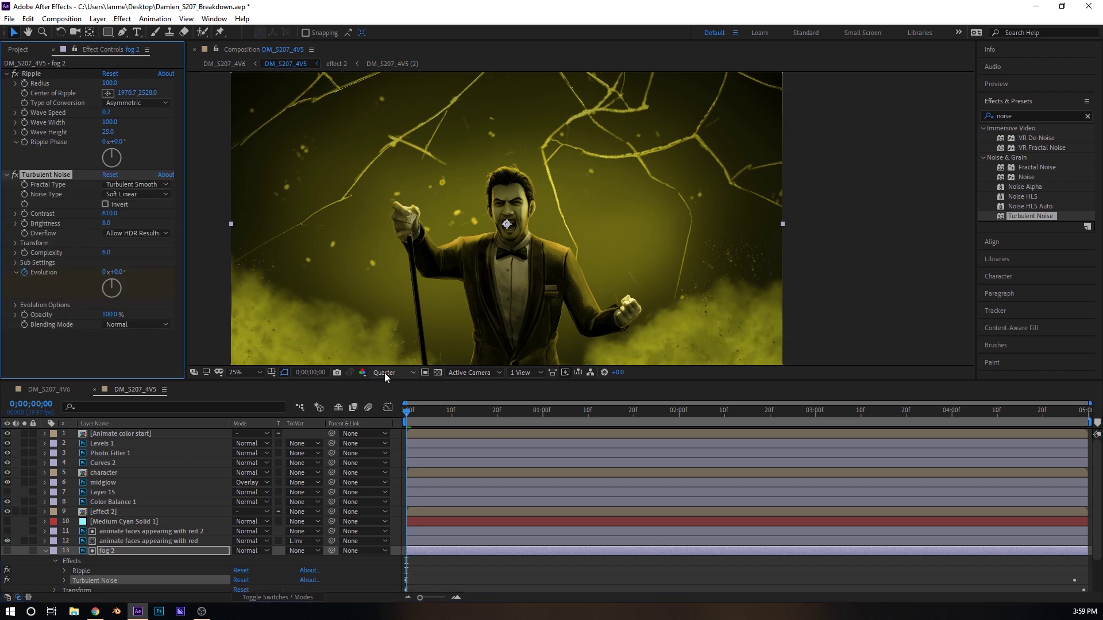
Add a Gaussian Blur effect to "fog 2" with its blurriness set to 20
scroll(695, 333, "up", 2)
left_click_drag(492, 165, 552, 266)
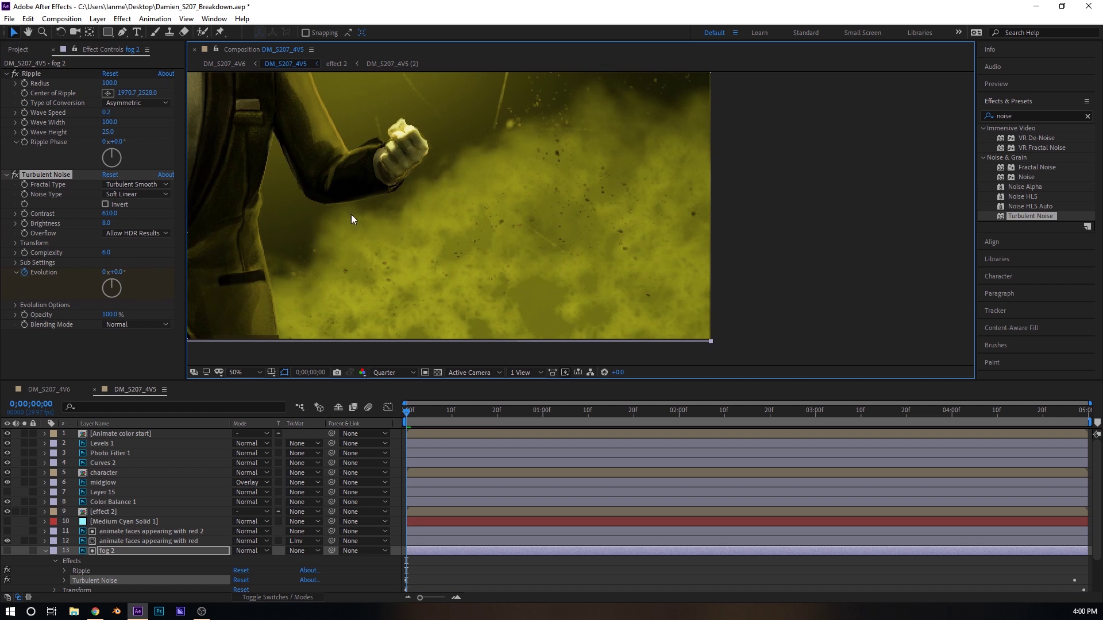
right_click(93, 351)
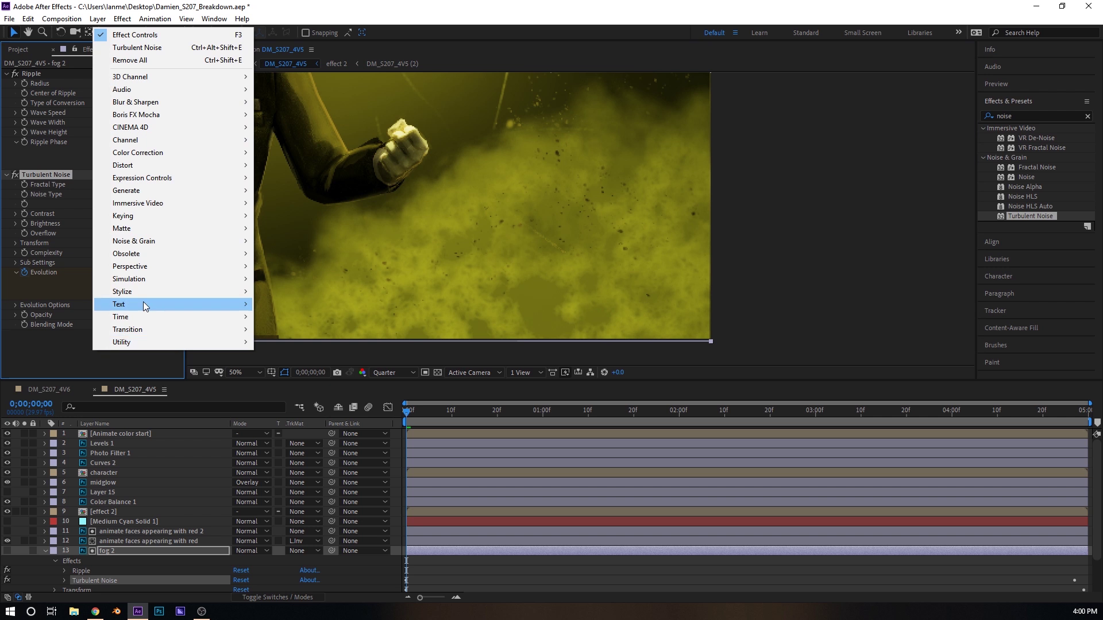
mouse_move(142, 265)
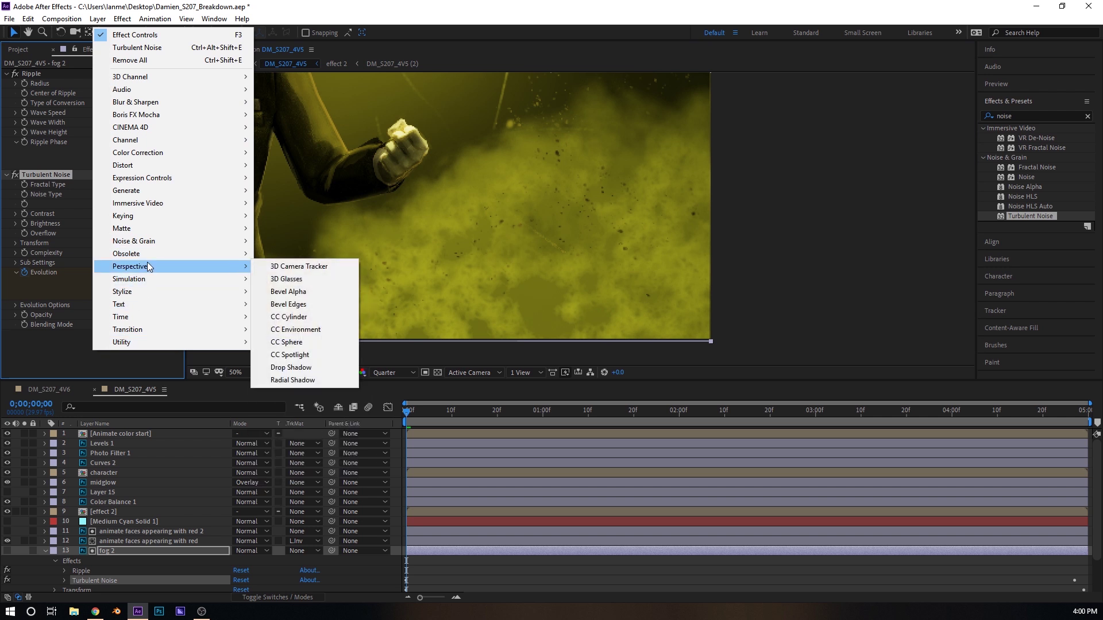
mouse_move(164, 193)
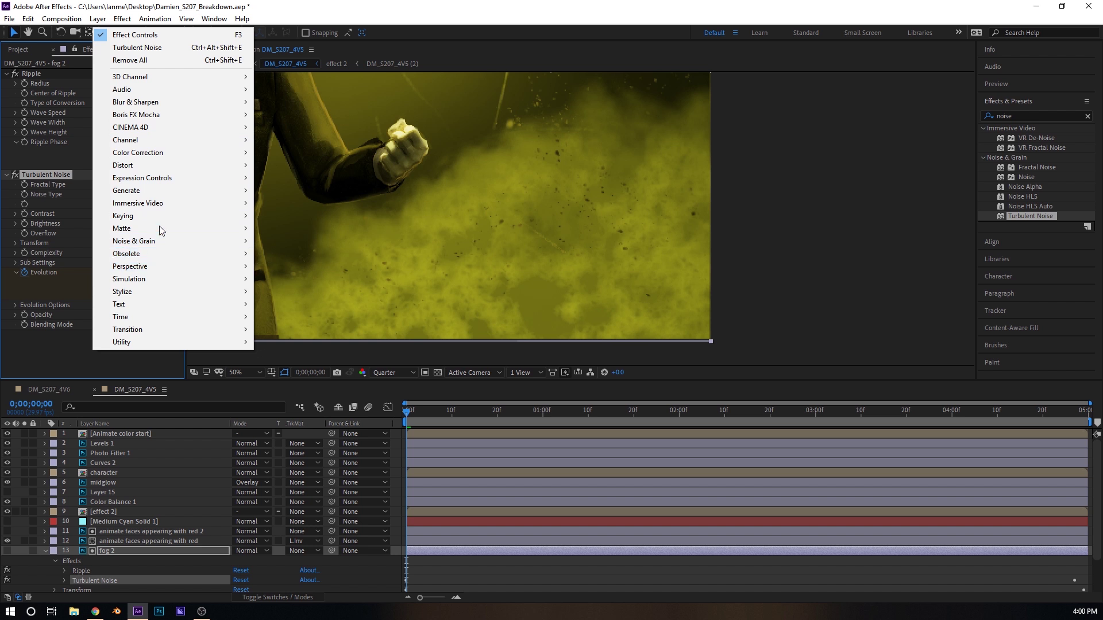
mouse_move(167, 102)
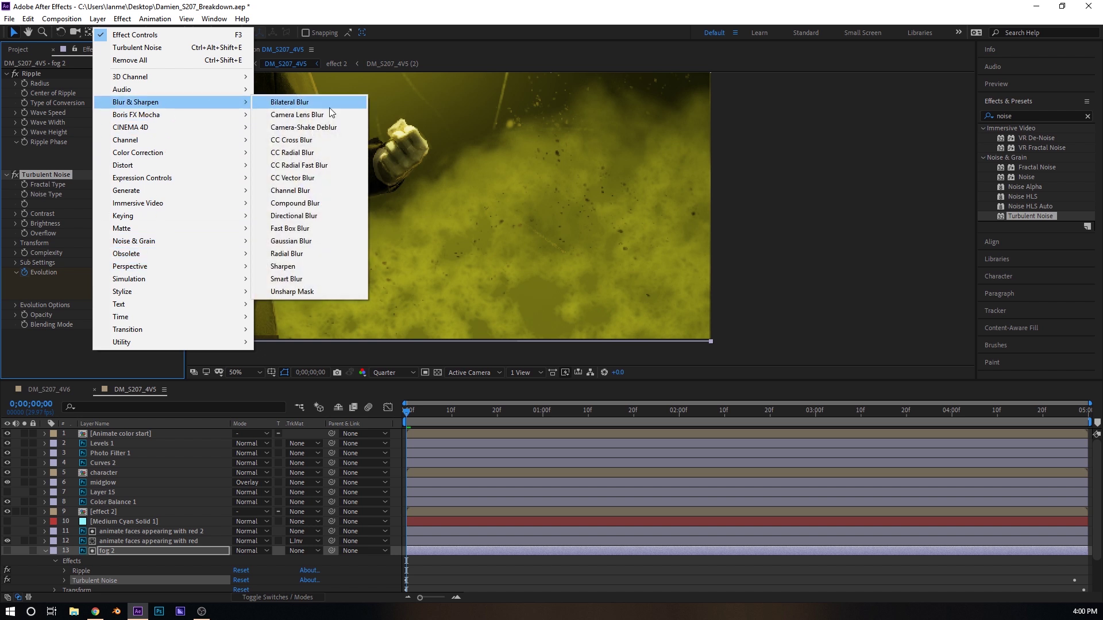
left_click(302, 241)
mouse_move(116, 343)
left_mouse_down()
mouse_move(181, 349)
mouse_move(136, 347)
left_mouse_up()
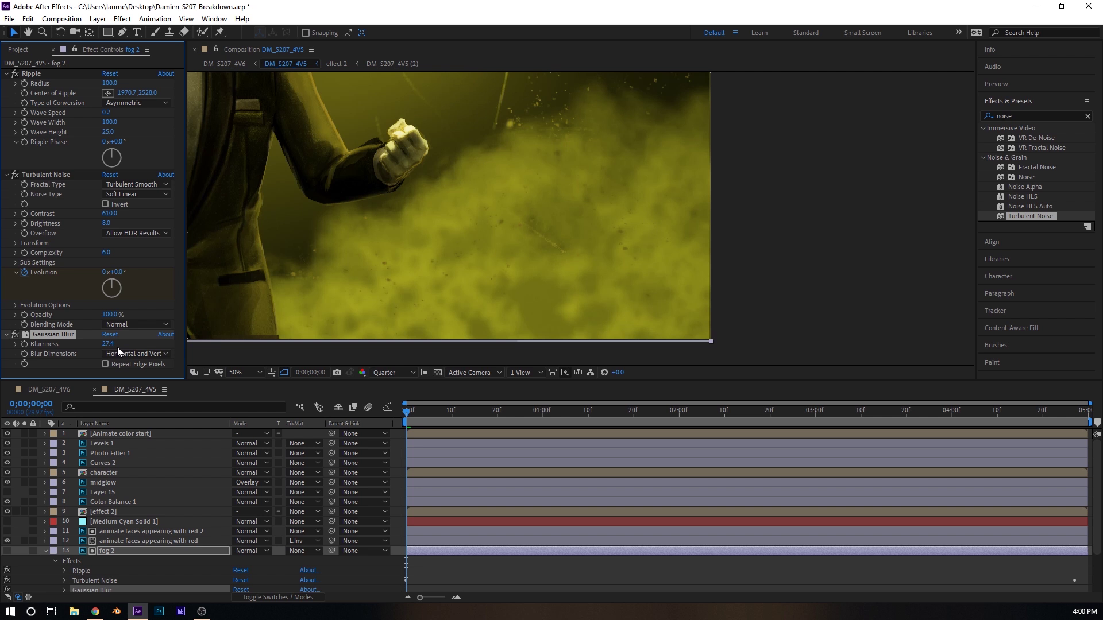
key("Return")
Reduce the Turbulent Noise contrast on "fog 2" to 269
left_click_drag(110, 214, 115, 238)
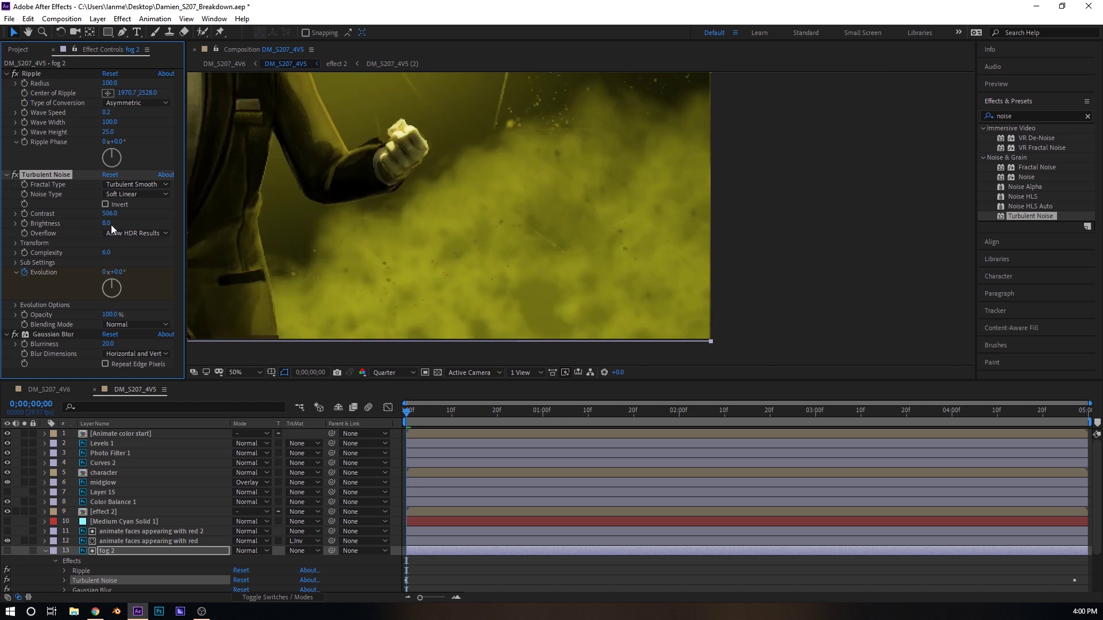
left_click_drag(112, 214, 119, 277)
left_click_drag(112, 213, 114, 253)
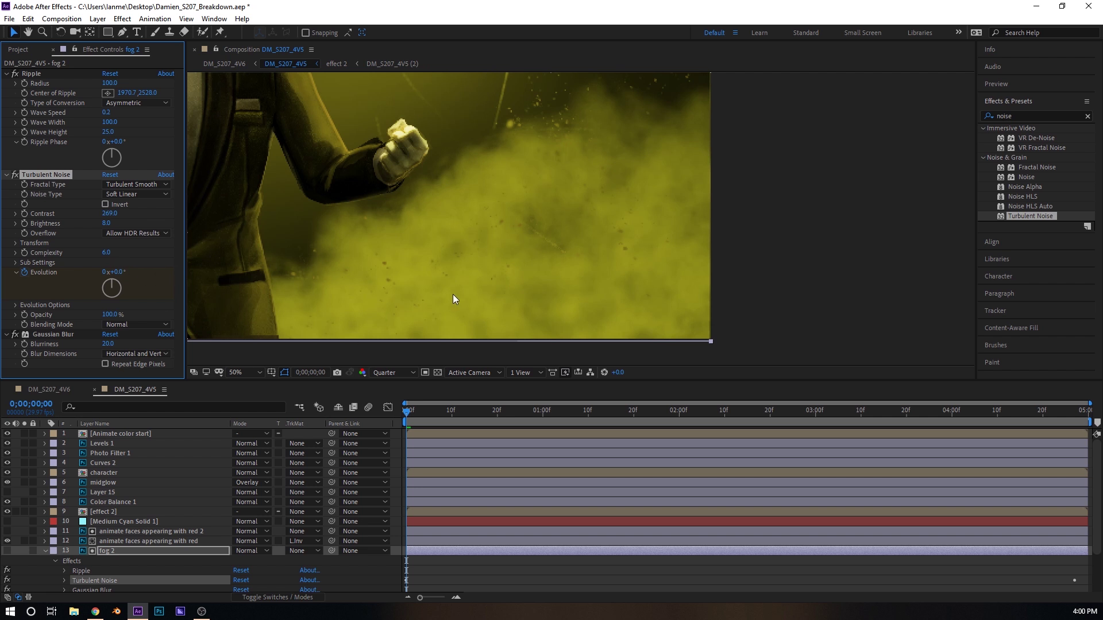
scroll(453, 224, "down", 2)
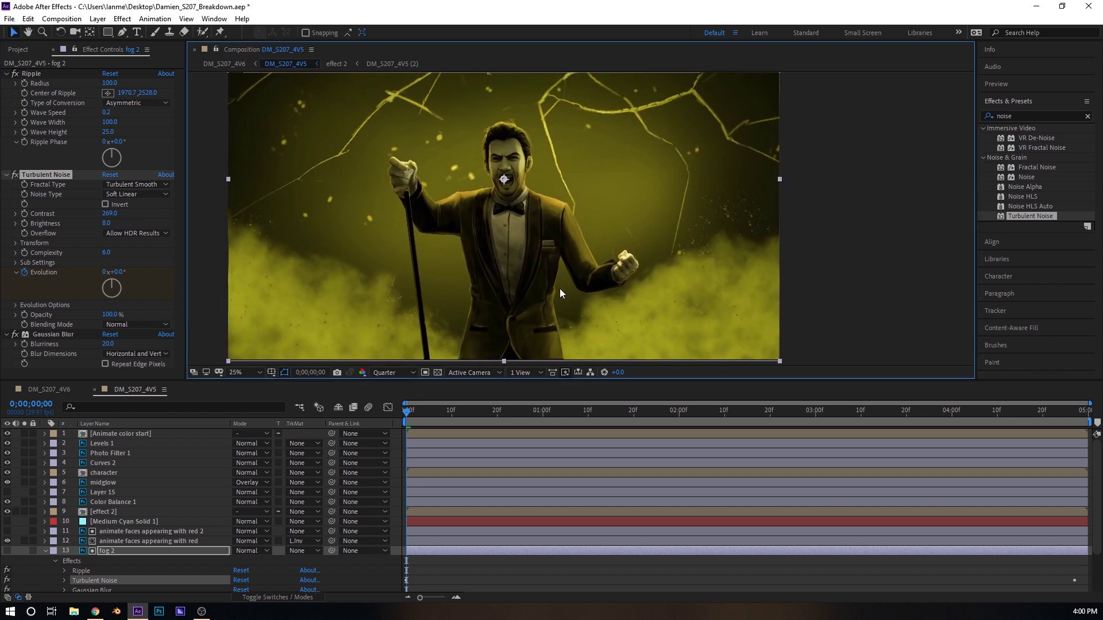
Collapse the "fog 2" properties, and scrub and play the composition from the start to review the fog's movement
left_click_drag(538, 415, 308, 420)
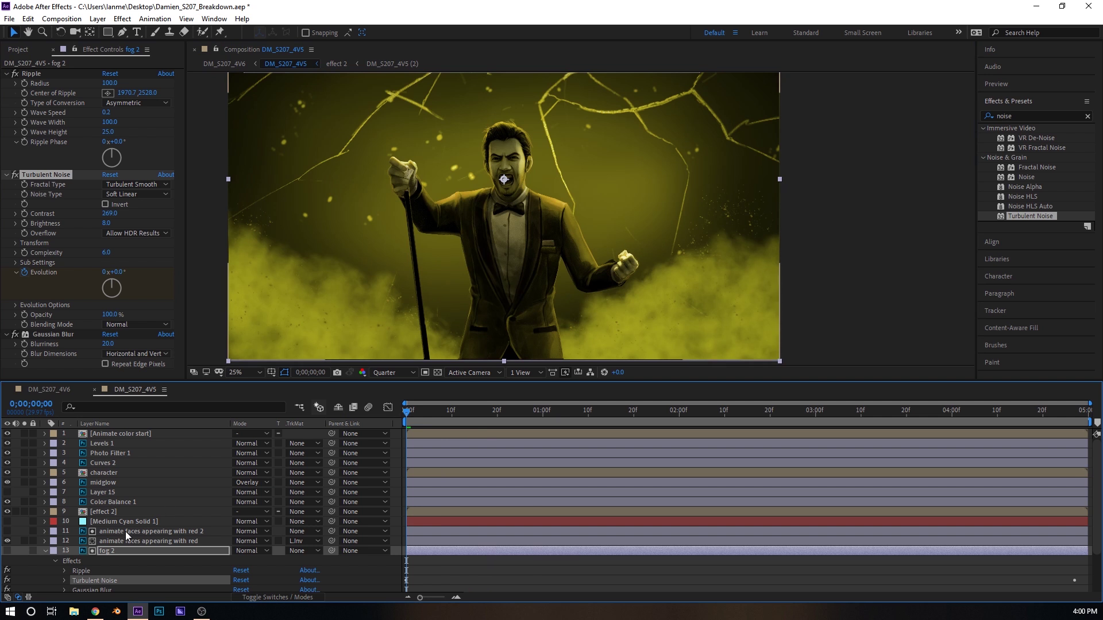
left_click(47, 550)
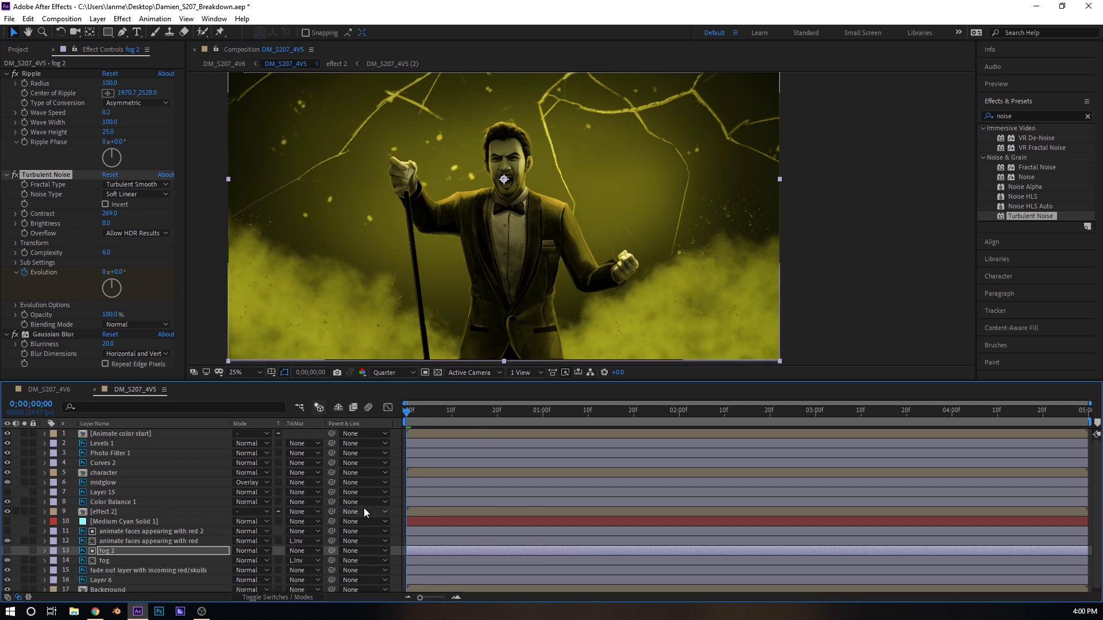
key("space")
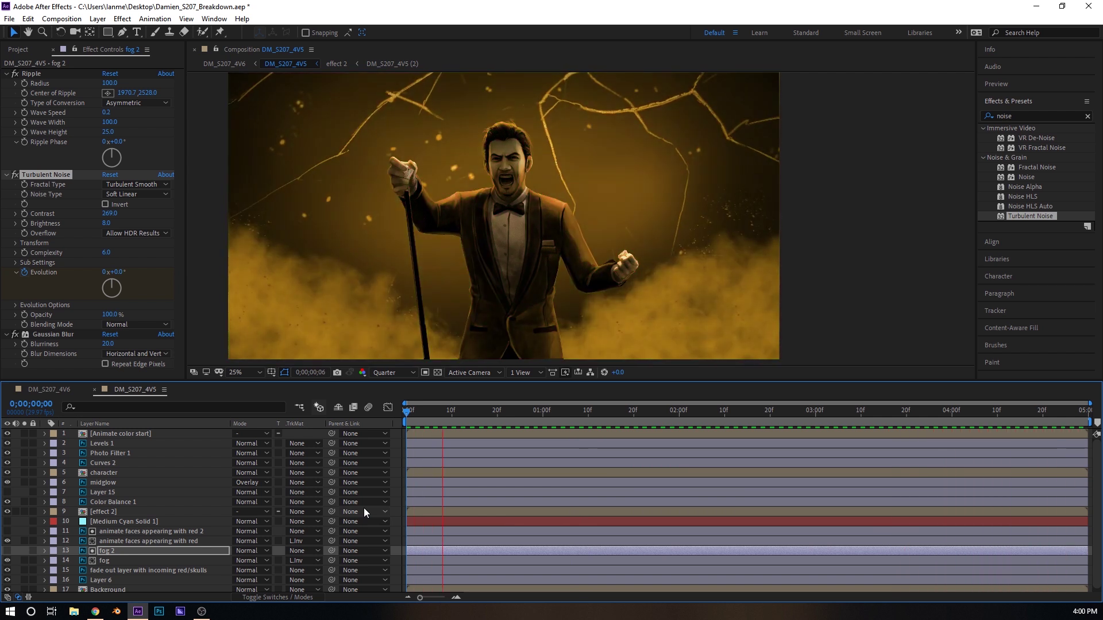
Examine the Turbulent Noise settings on "animate faces appearing with red 2", collapse its effects, and scrub through the skull animation
left_click(145, 540)
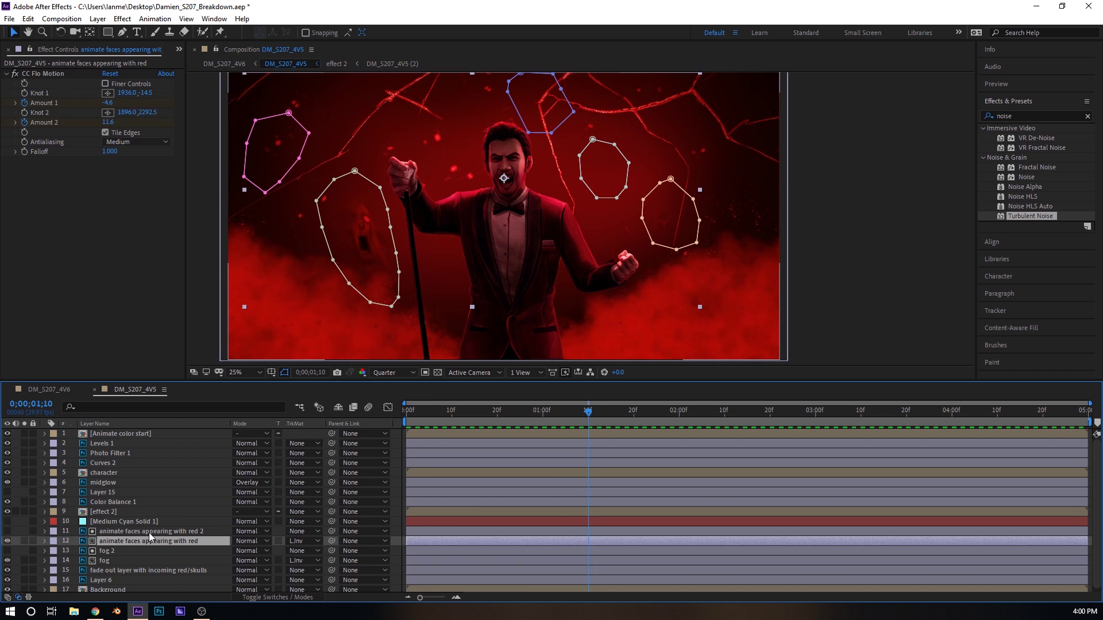
left_click(154, 533)
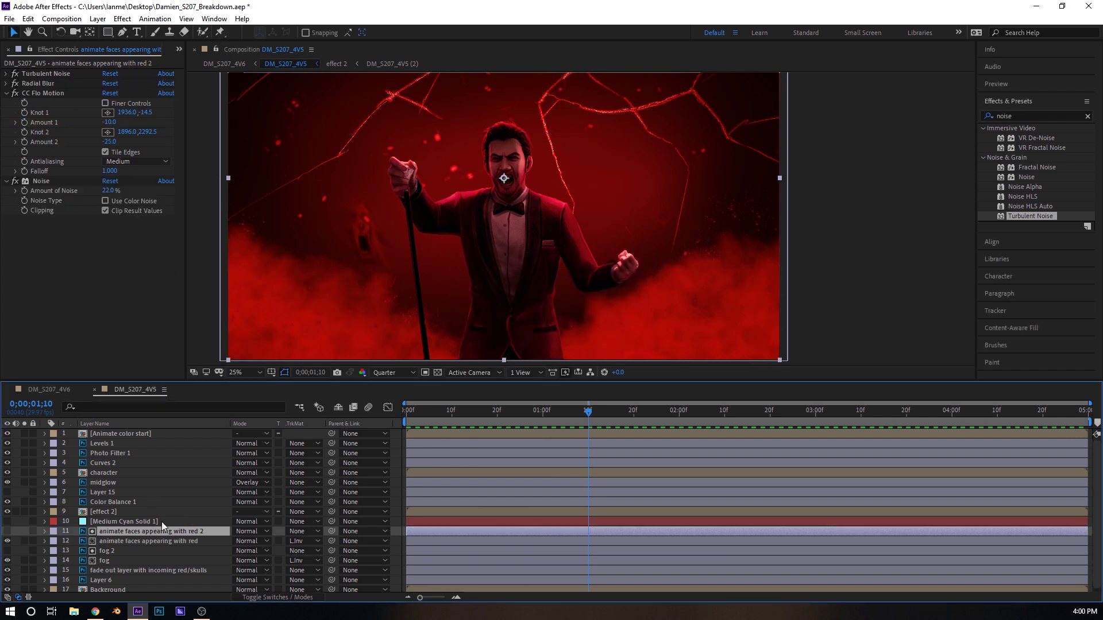
left_click(7, 74)
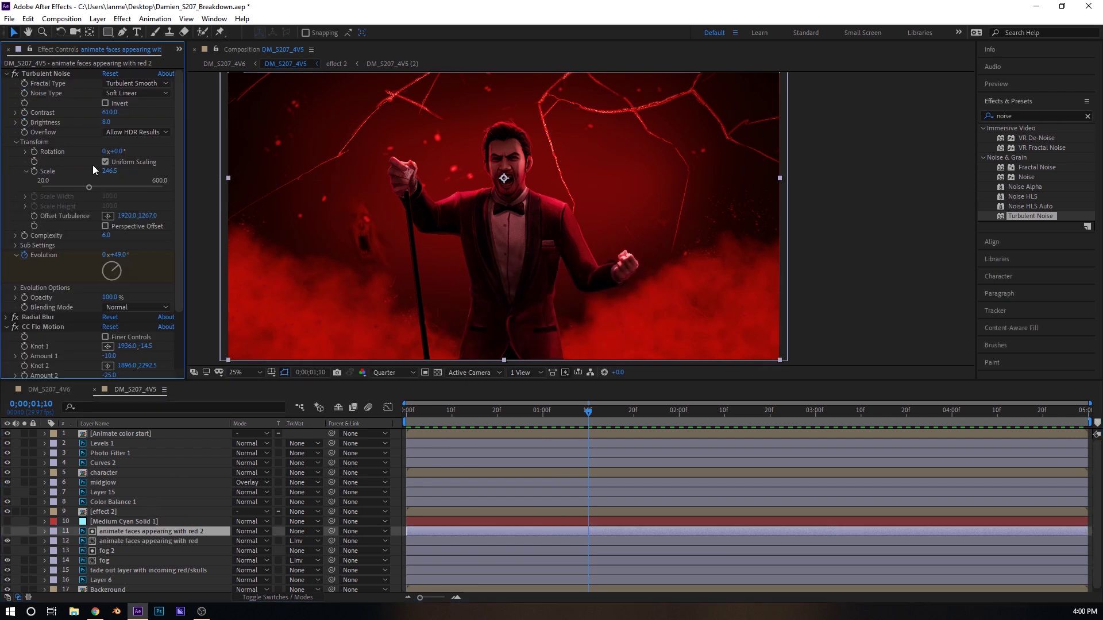
left_click(409, 419)
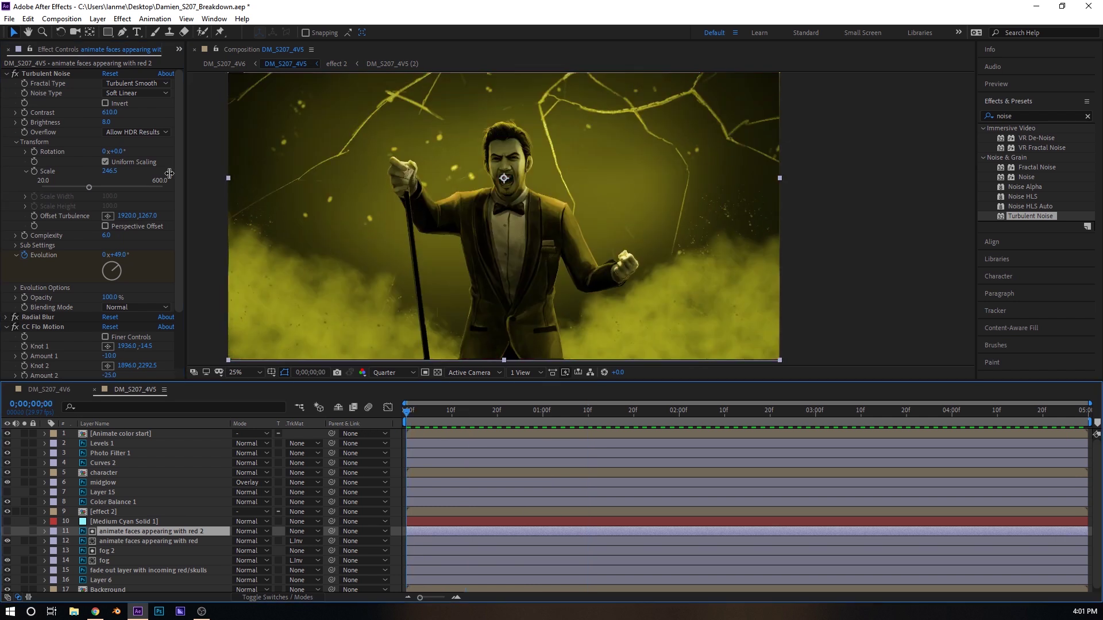
left_click(6, 75)
left_click(6, 93)
left_click(6, 103)
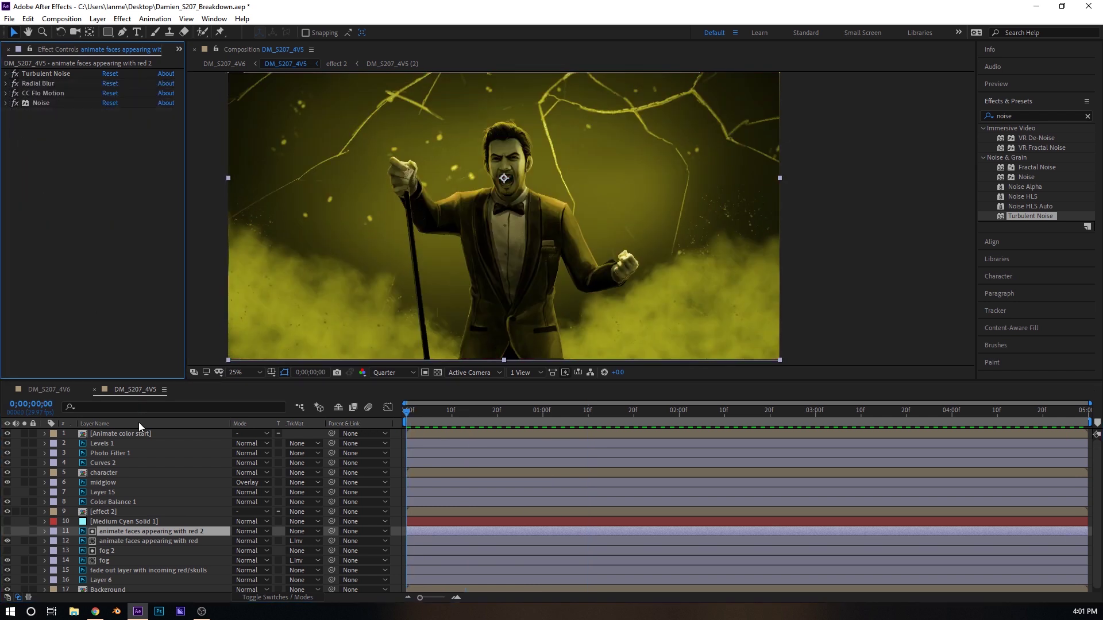
left_click_drag(497, 410, 173, 467)
Keyframe the Scale of both "animate faces appearing with red" layers from 100% at the first frame to 96.9% at the end, and play it back
left_click(130, 538, "ctrl")
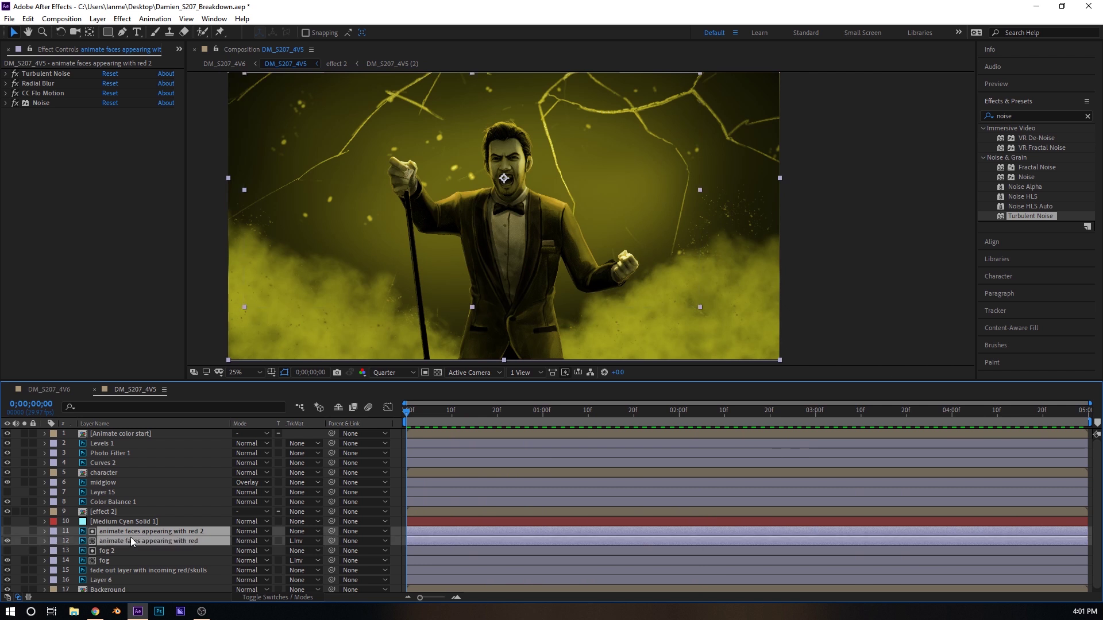
key("s")
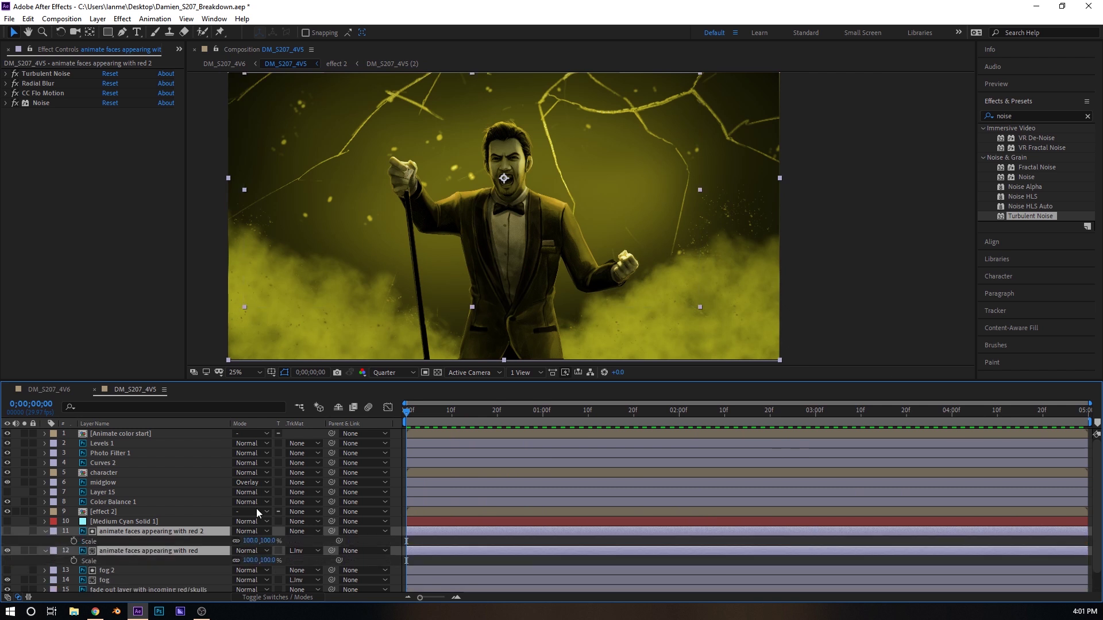
left_click(74, 541)
left_click_drag(422, 412, 218, 346)
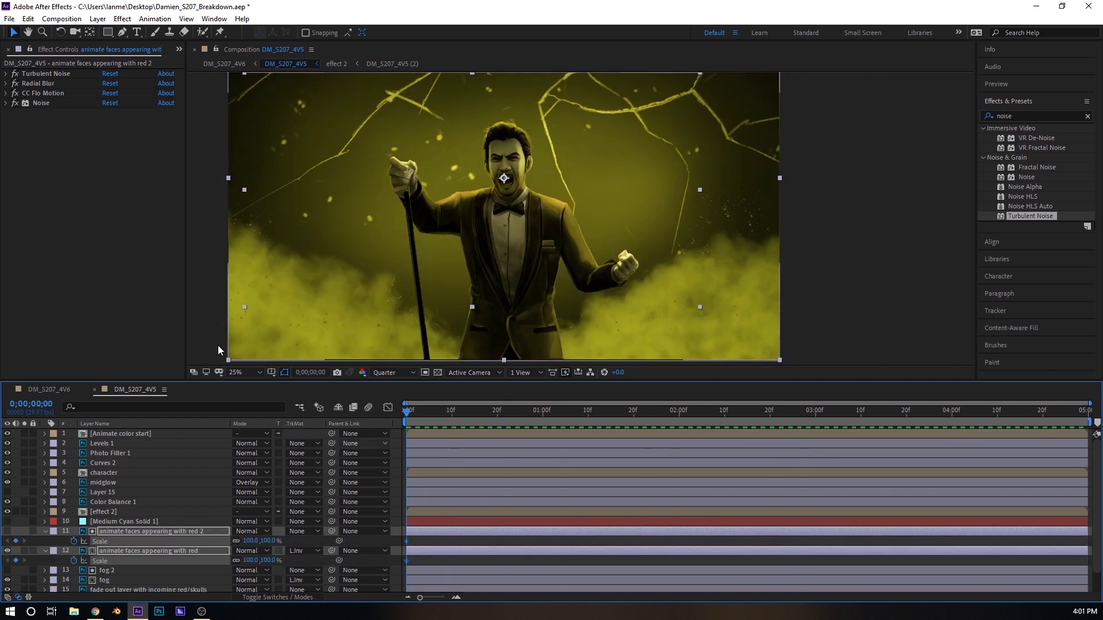
scroll(236, 202, "down", 1)
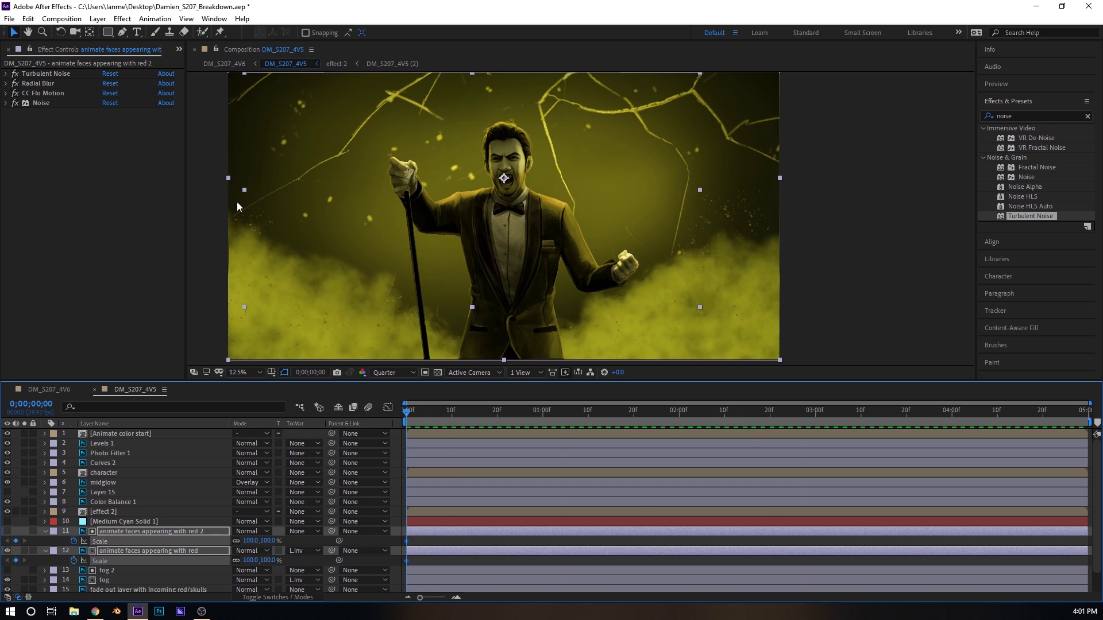
scroll(429, 205, "up", 1)
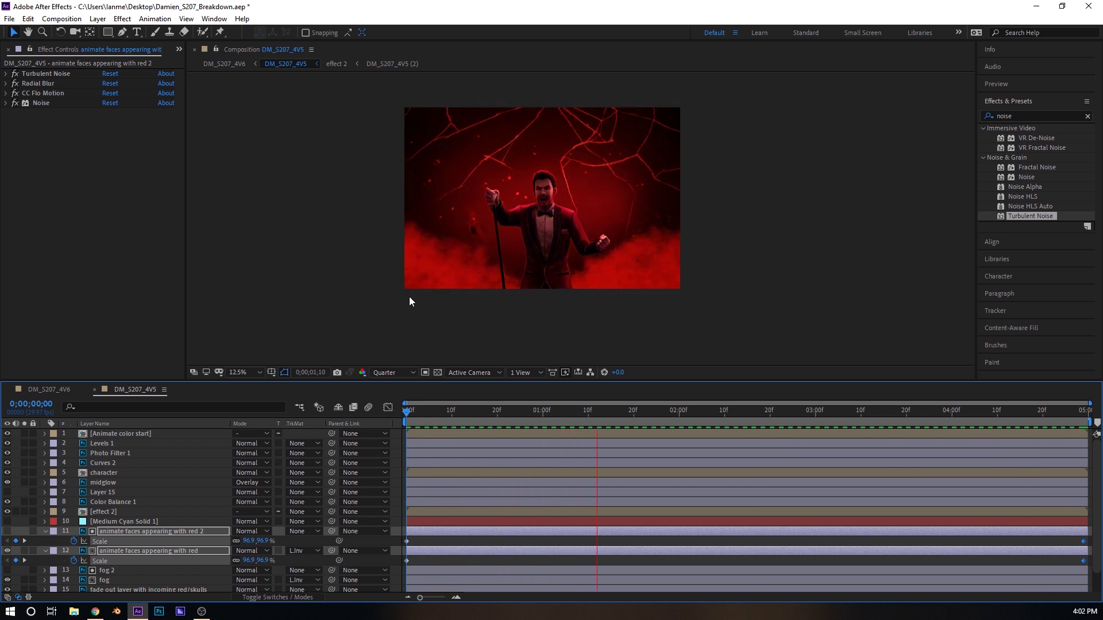
In the DM_S207_4V6 composition, show the DM_S207_4V5 layer's Position at the first frame and enlarge the layer slightly past the frame edges
left_click(52, 390)
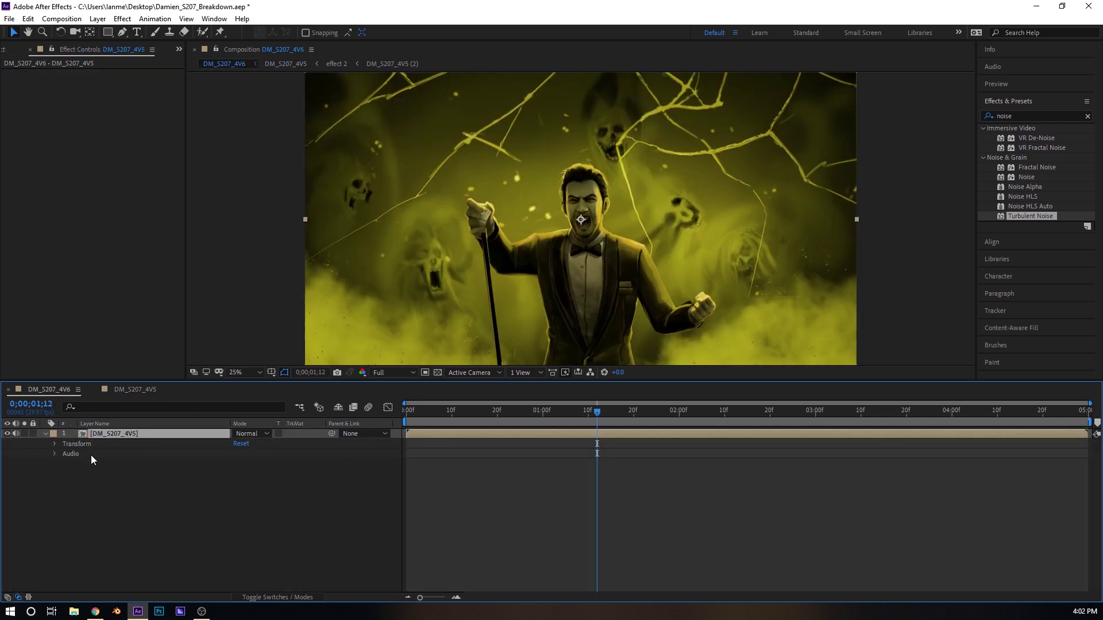
key("p")
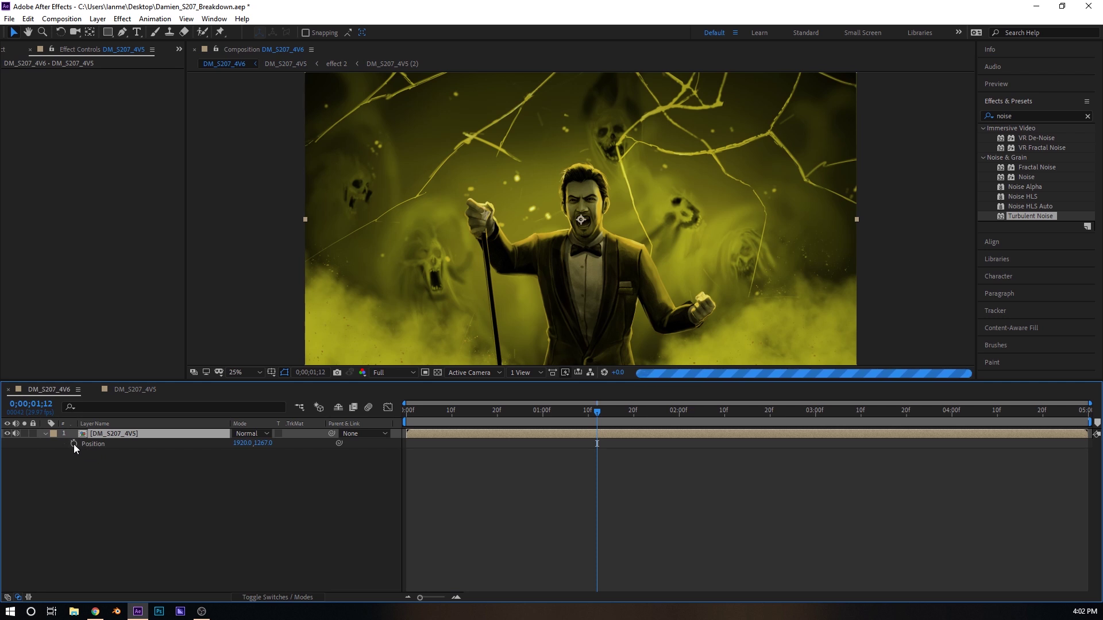
key("Home")
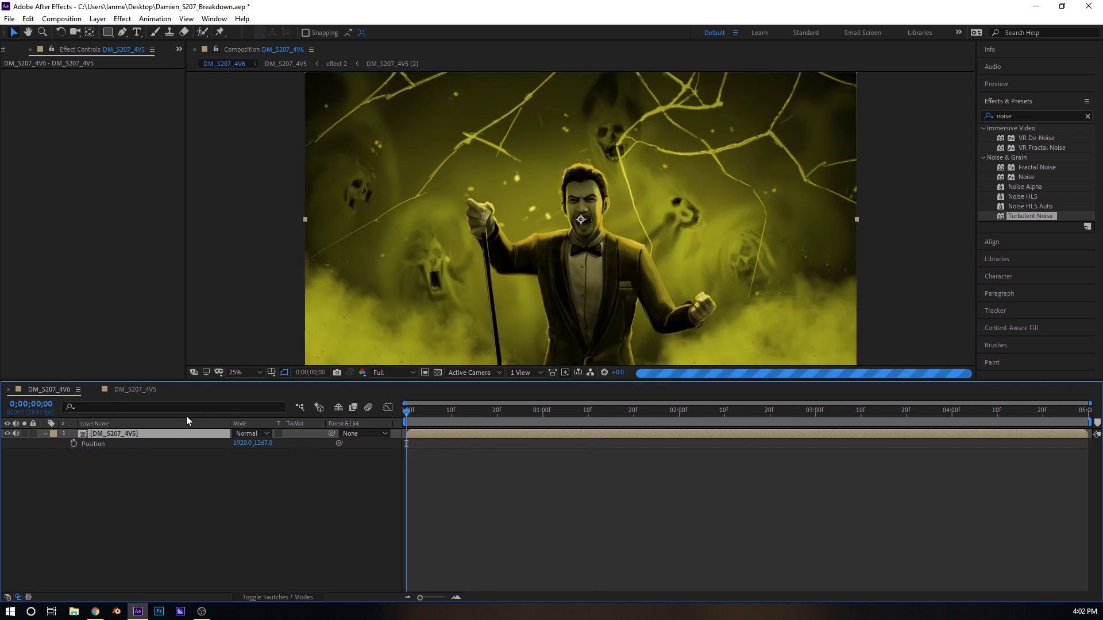
left_click_drag(857, 219, 860, 218)
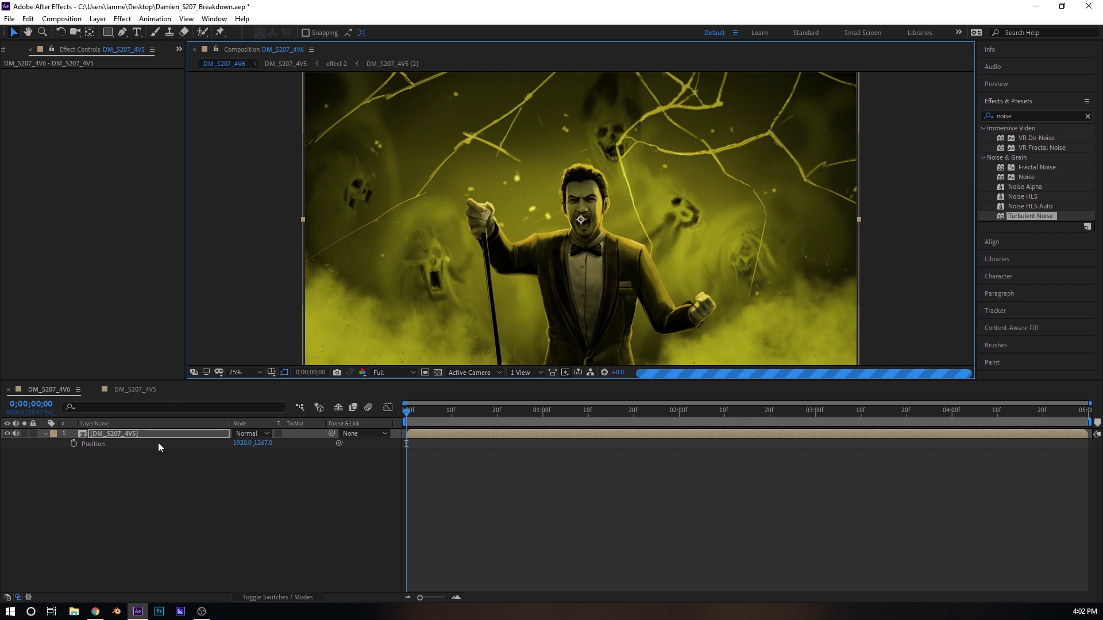
Start Position and Scale keyframes on the DM_S207_4V5 layer at the first frame and enlarge its Scale to 111.9%
left_click(84, 443)
key("s")
left_click(73, 444)
scroll(499, 299, "down", 5)
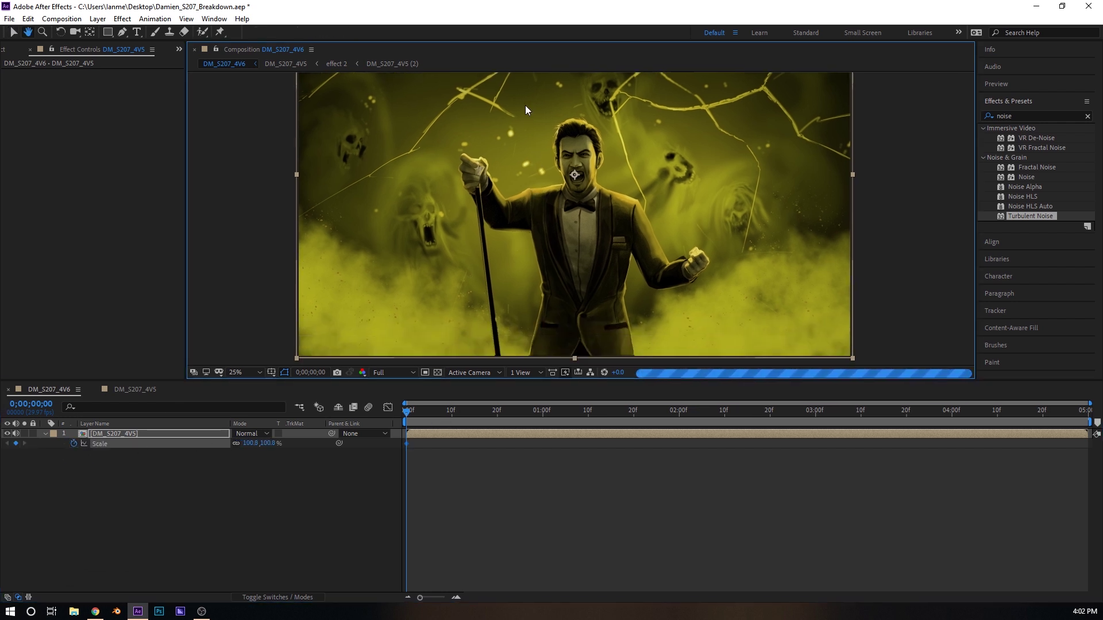
left_click_drag(278, 250, 265, 266)
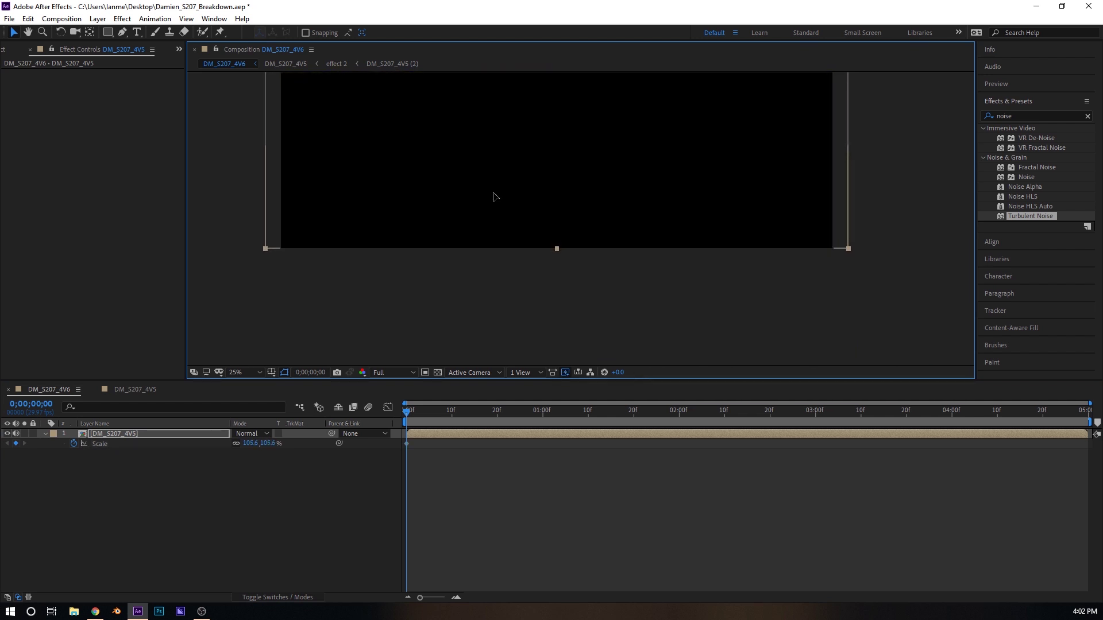
scroll(437, 253, "up", 4)
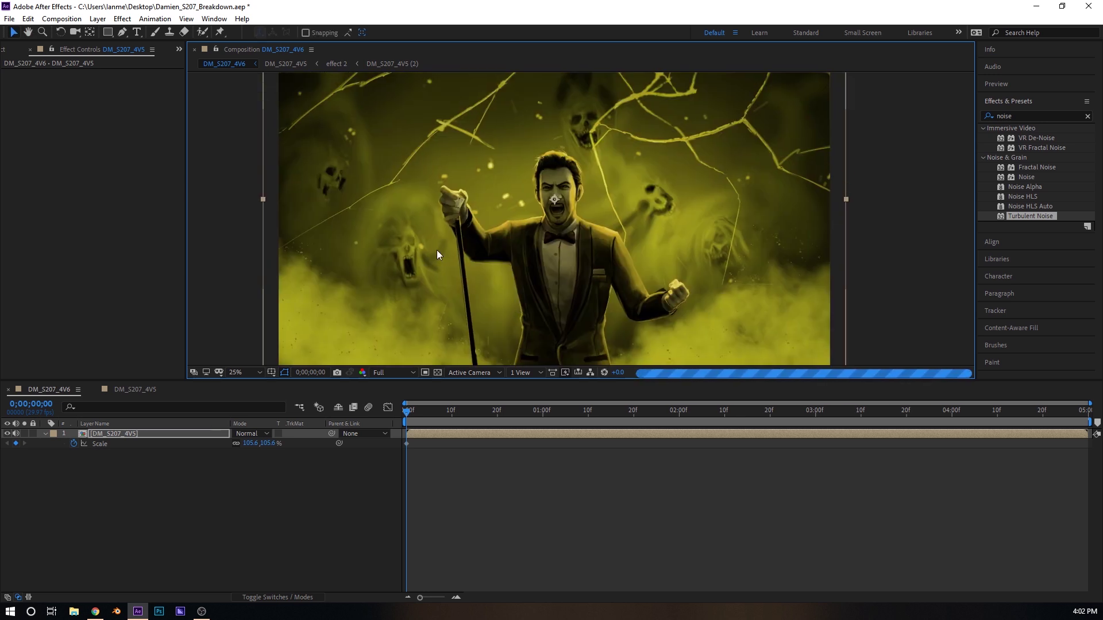
scroll(437, 254, "up", 3)
left_click_drag(266, 253, 249, 257)
Shift the enlarged DM_S207_4V5 layer vertically at the first frame to Position 1920, 1139, keeping the frame fully covered
key("h")
key("v")
scroll(525, 196, "down", 7)
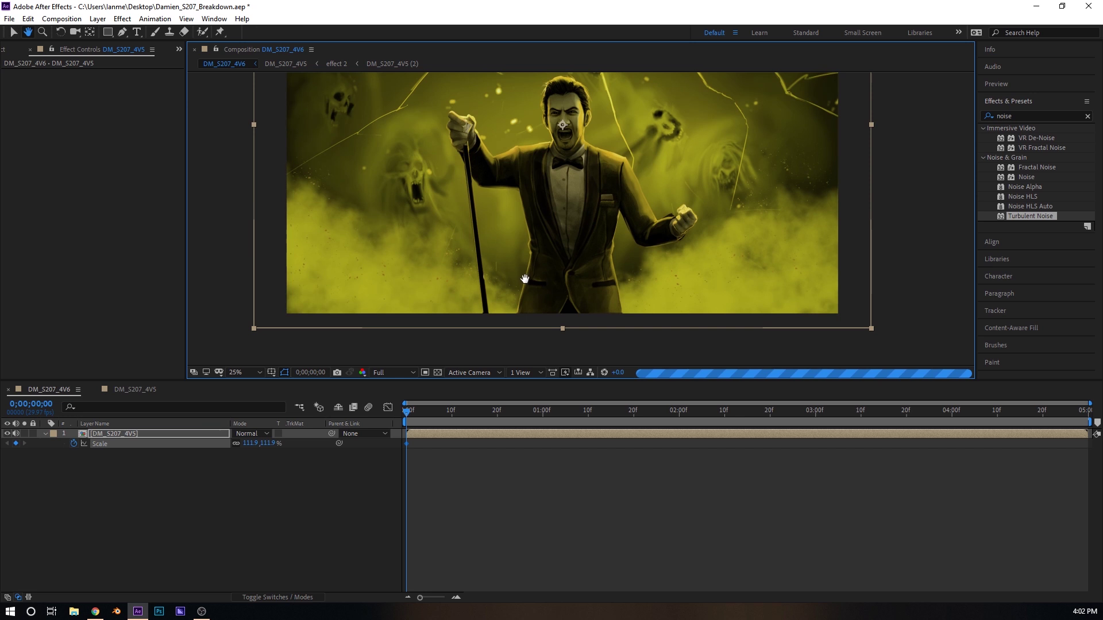
left_click_drag(522, 268, 523, 263)
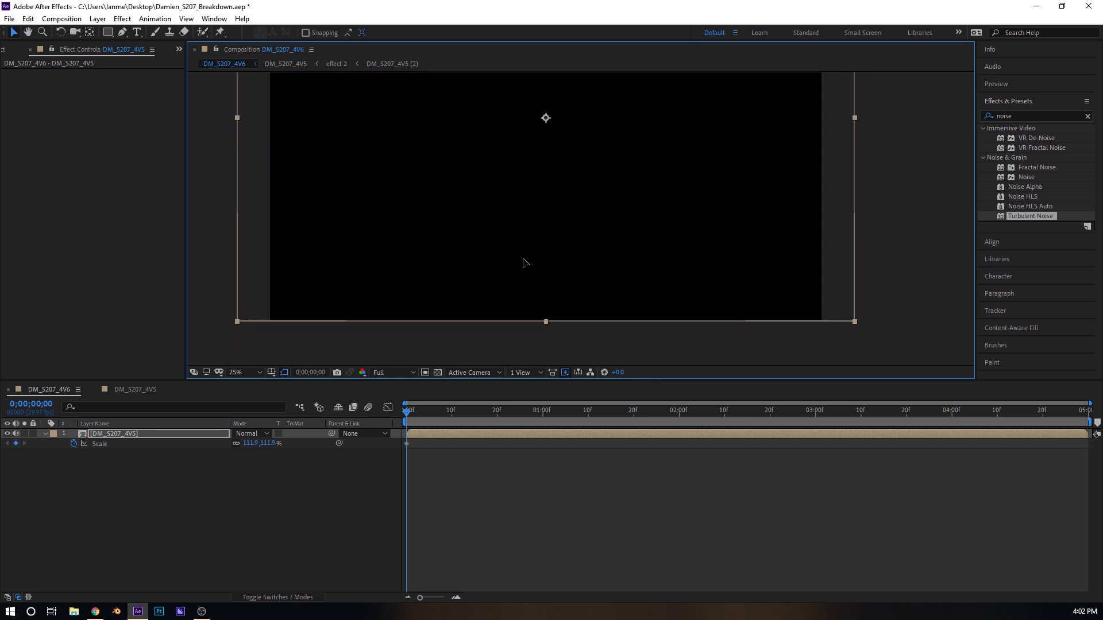
left_click_drag(523, 261, 521, 263)
At the composition's last frame, 0;00;04;29, reset the layer's Scale and Position to create the end keyframes
left_click_drag(445, 410, 1101, 371)
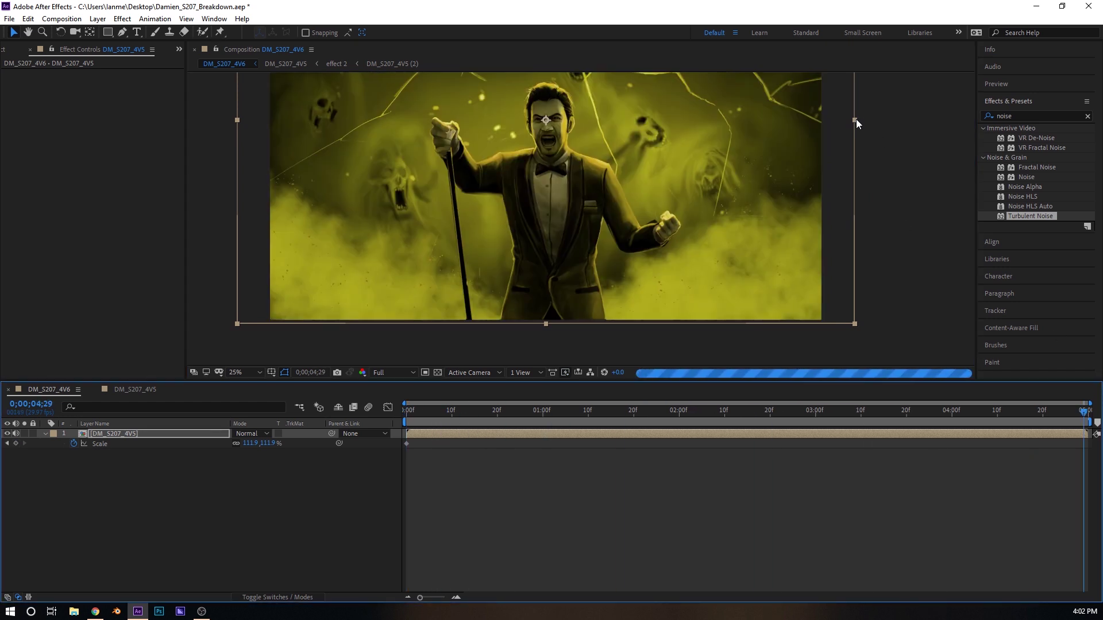
right_click(140, 444)
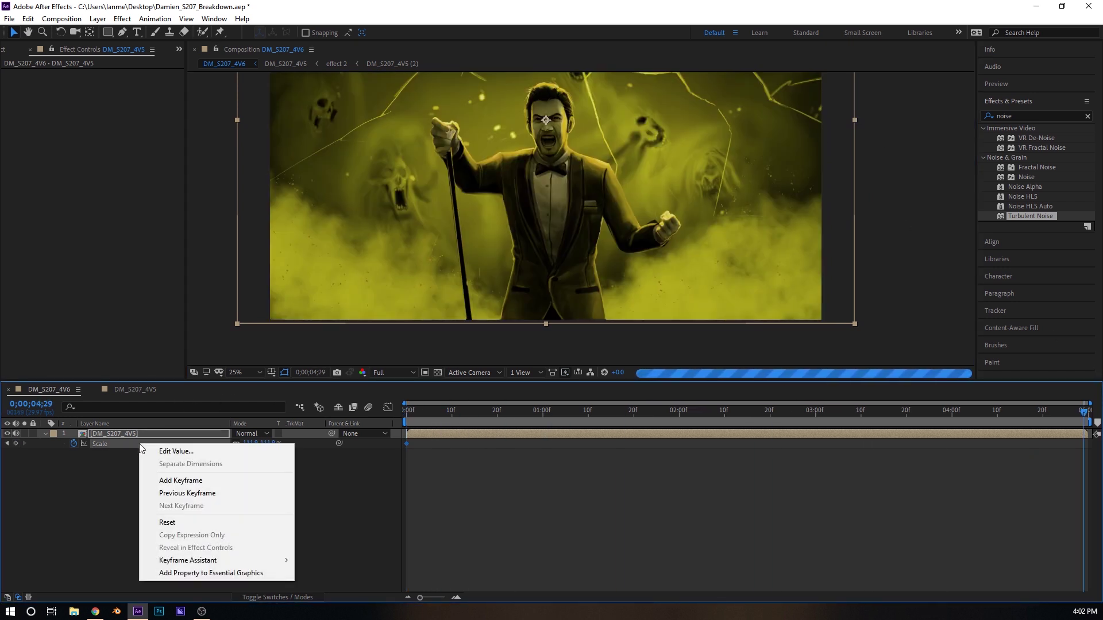
left_click(188, 522)
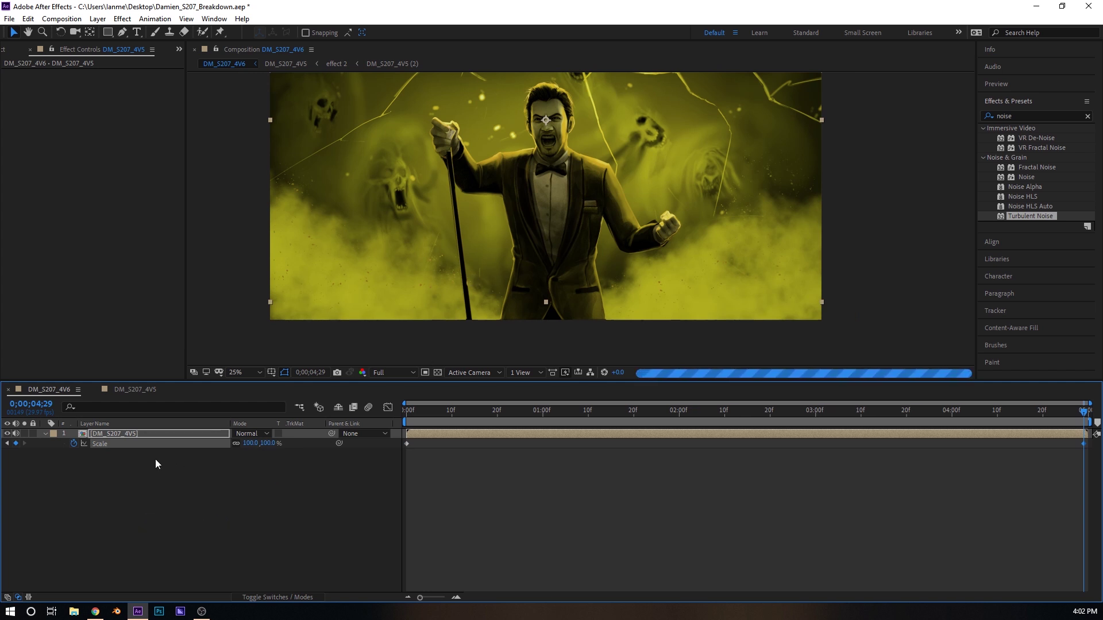
key("p")
right_click(140, 445)
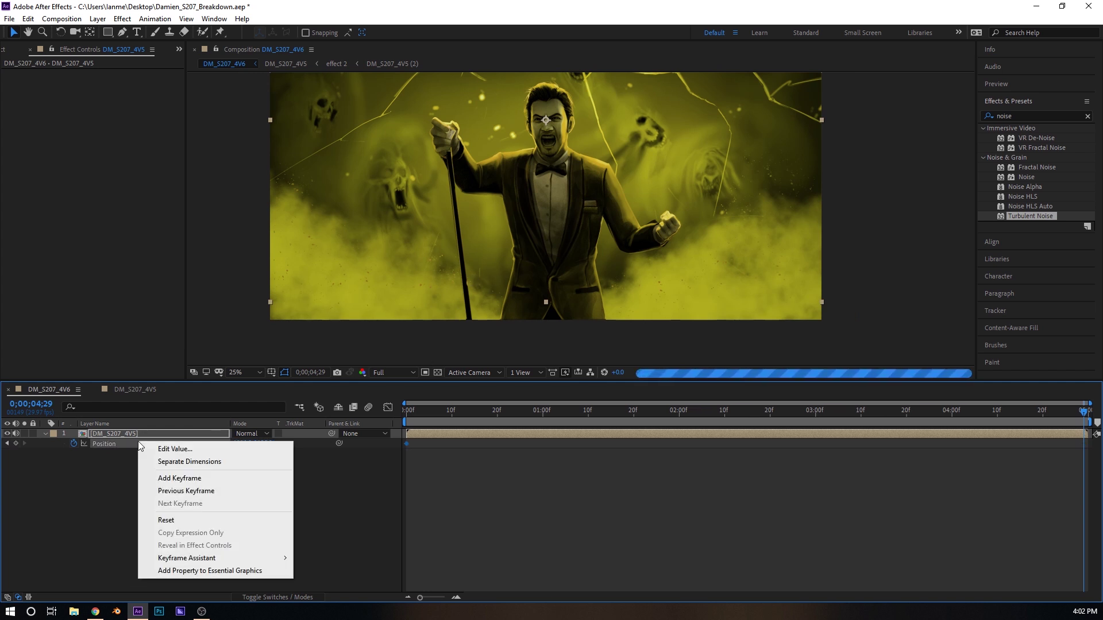
left_click(203, 517)
Enlarge the composition view and preview the zoom animation from the first frame at Quarter resolution
left_click_drag(560, 411, 302, 410)
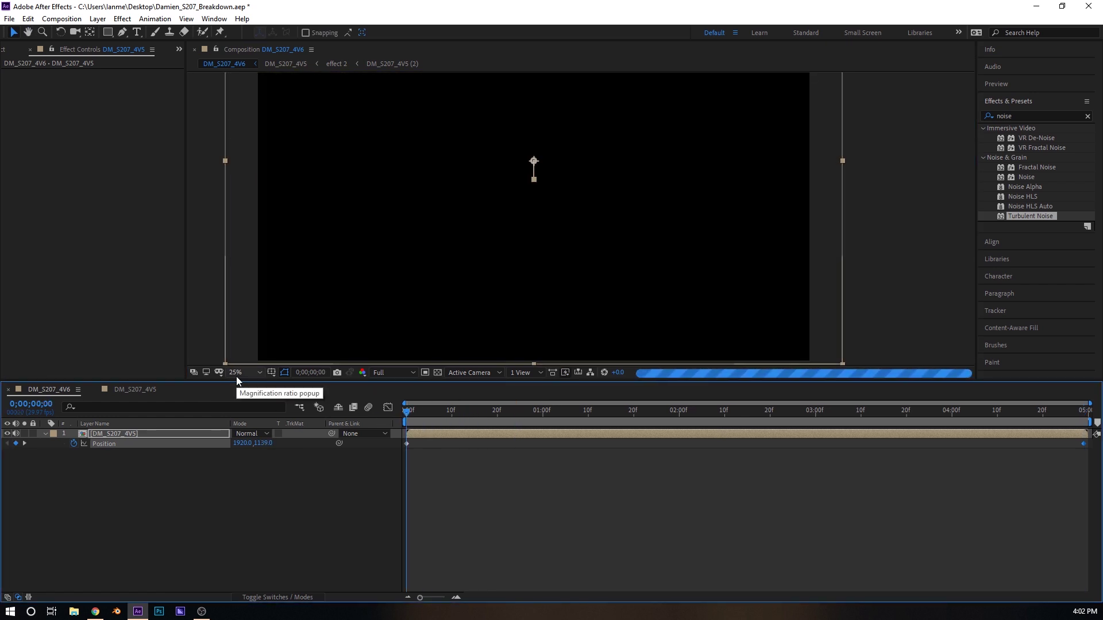
left_click_drag(503, 380, 505, 506)
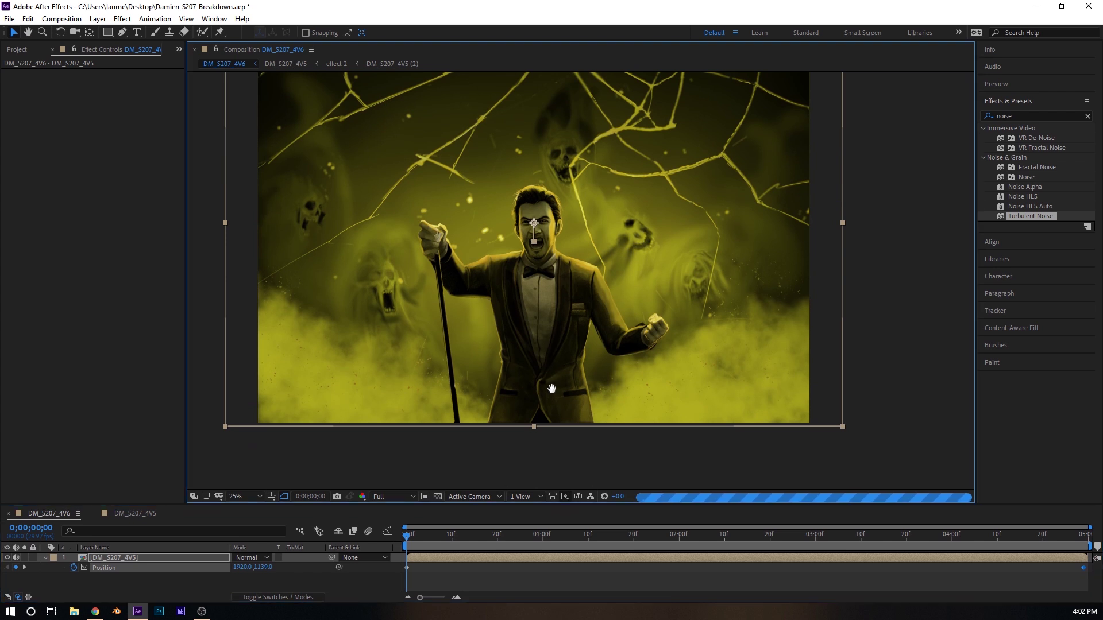
scroll(548, 414, "up", 2)
scroll(546, 344, "down", 1)
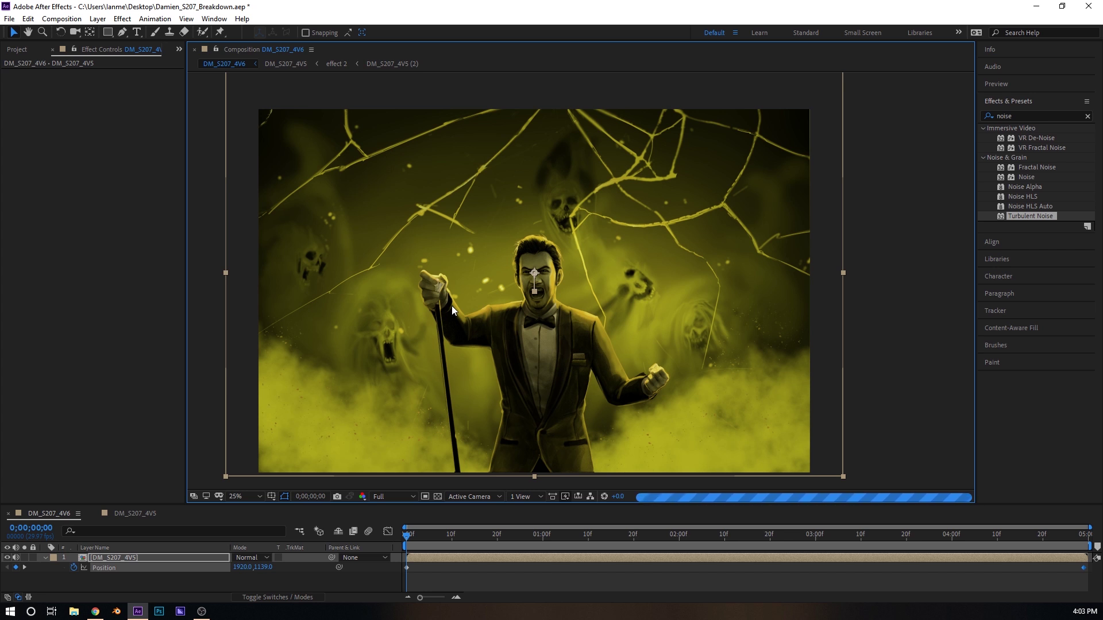
key("space")
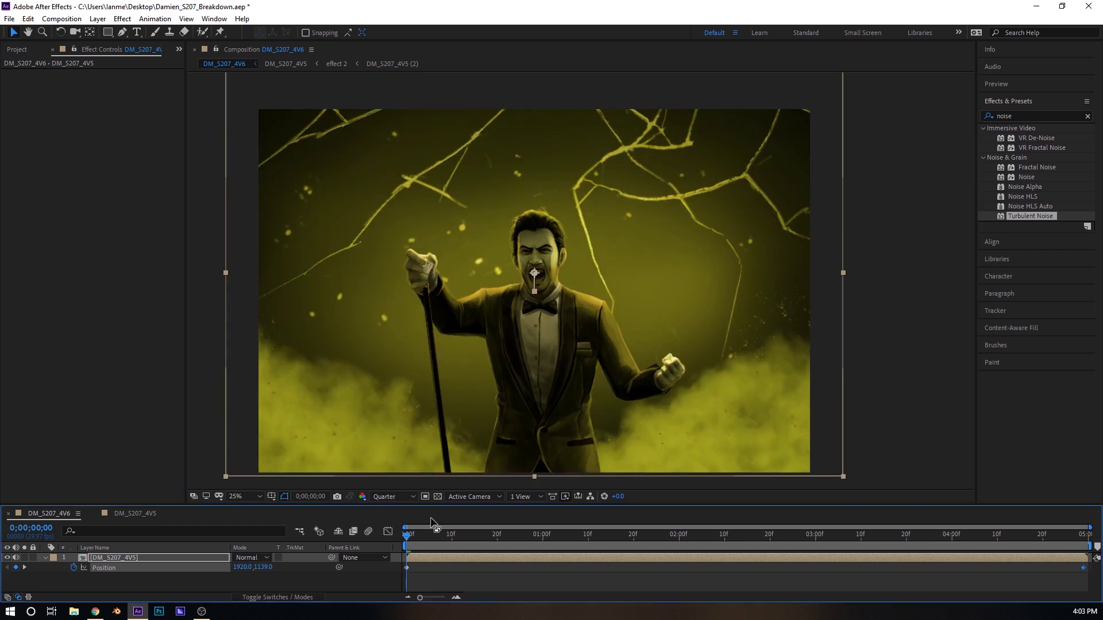
key("space")
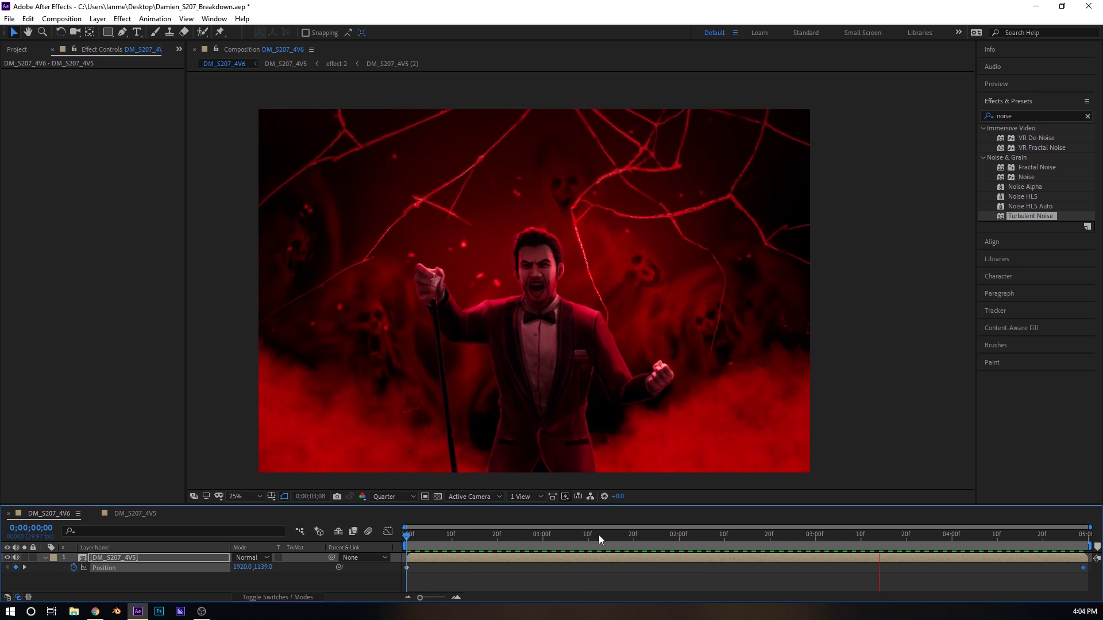
key("space")
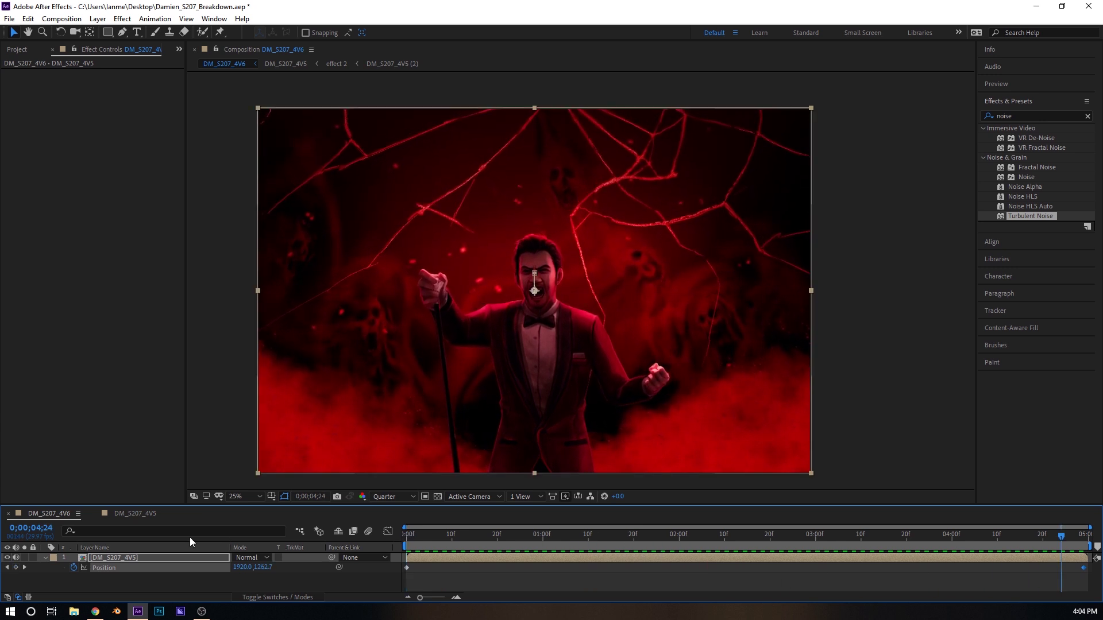
Collapse the DM_S207_4V5 layer's properties and replay the composition from the first frame
left_click(47, 557)
left_click_drag(464, 529, 401, 546)
key("space")
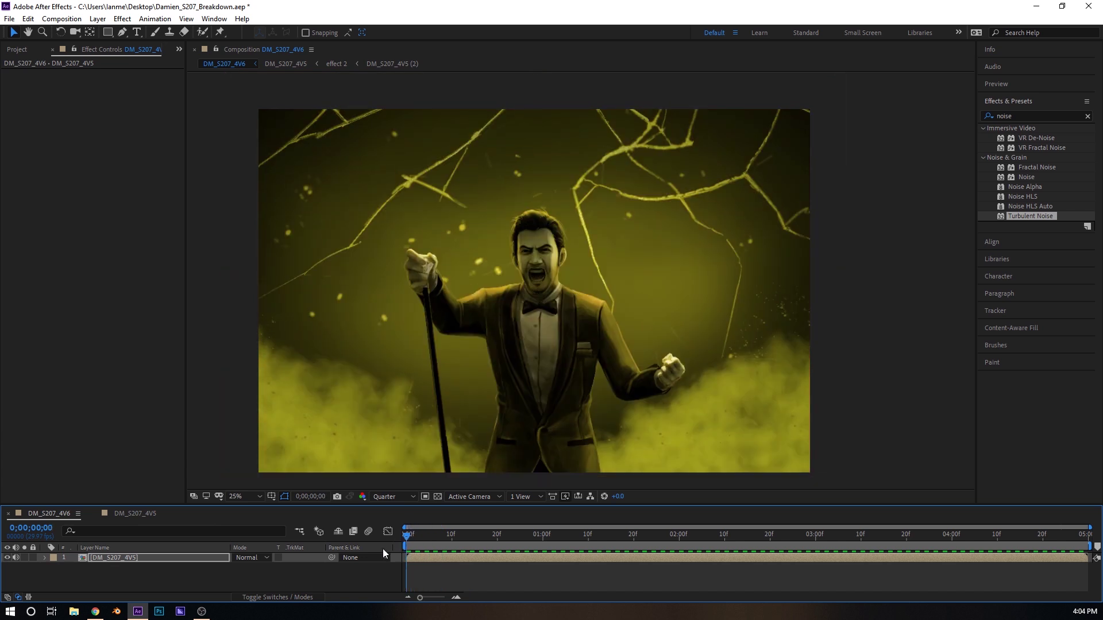